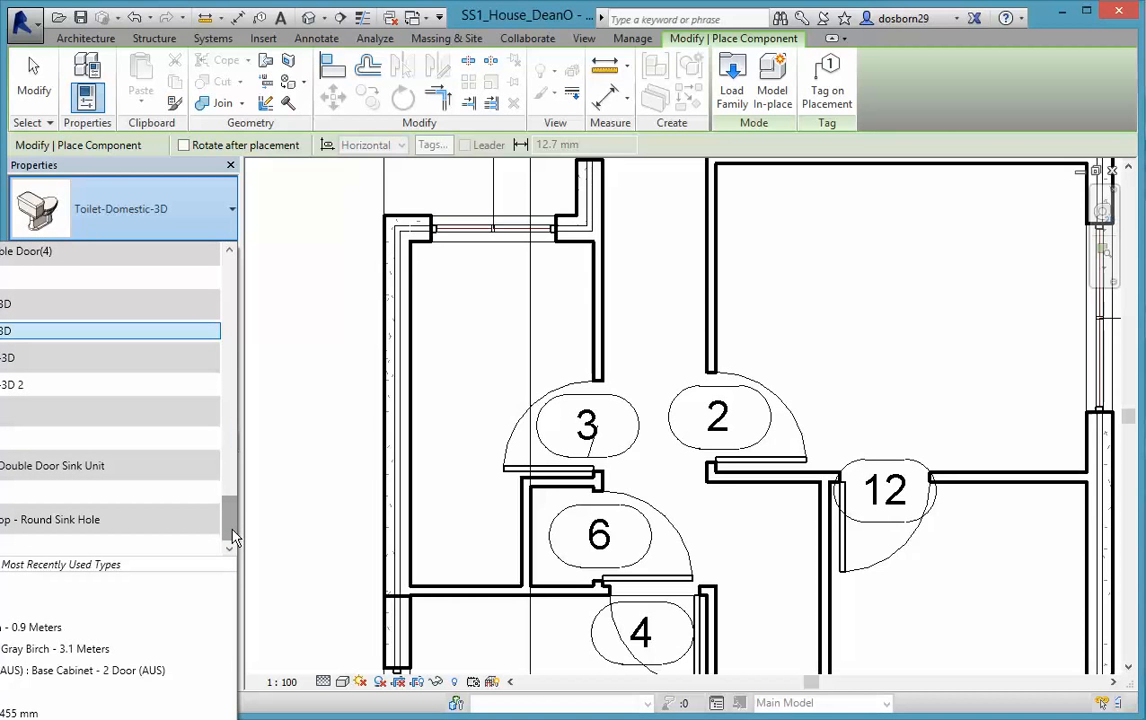
Place a Tub-Rectangular-3D 2 bathtub against the inside of the bathroom's window wall.
mouse_move(232, 540)
mouse_down()
mouse_move(231, 508)
mouse_move(231, 519)
mouse_up()
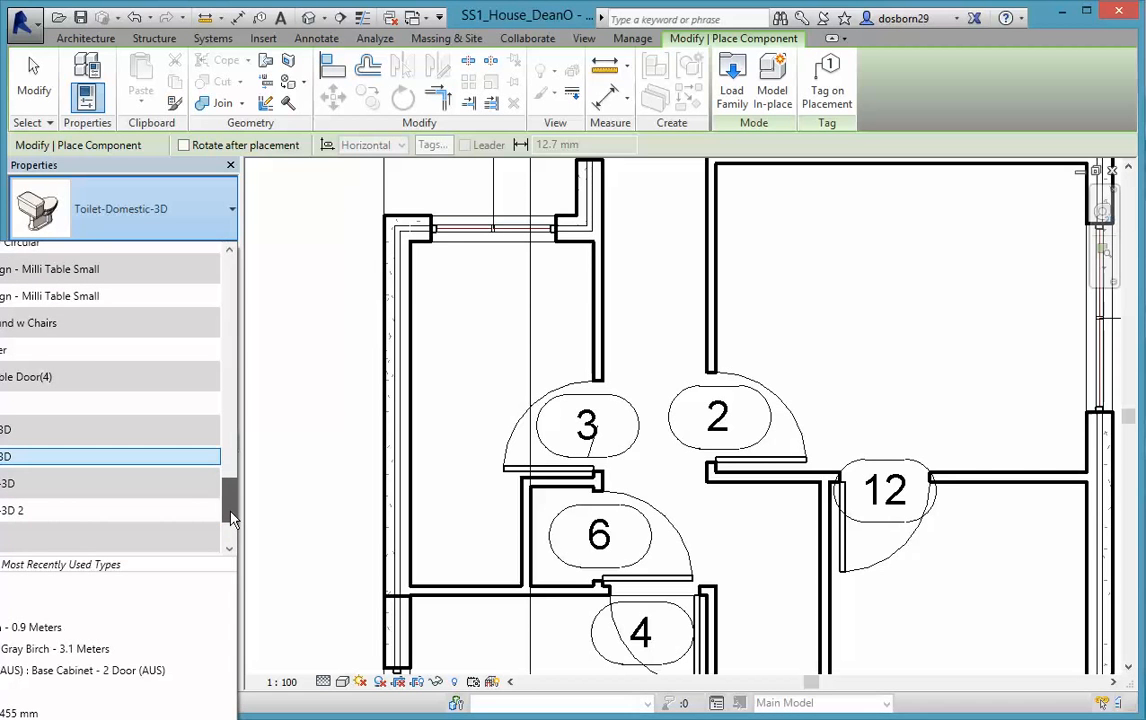
click(11, 514)
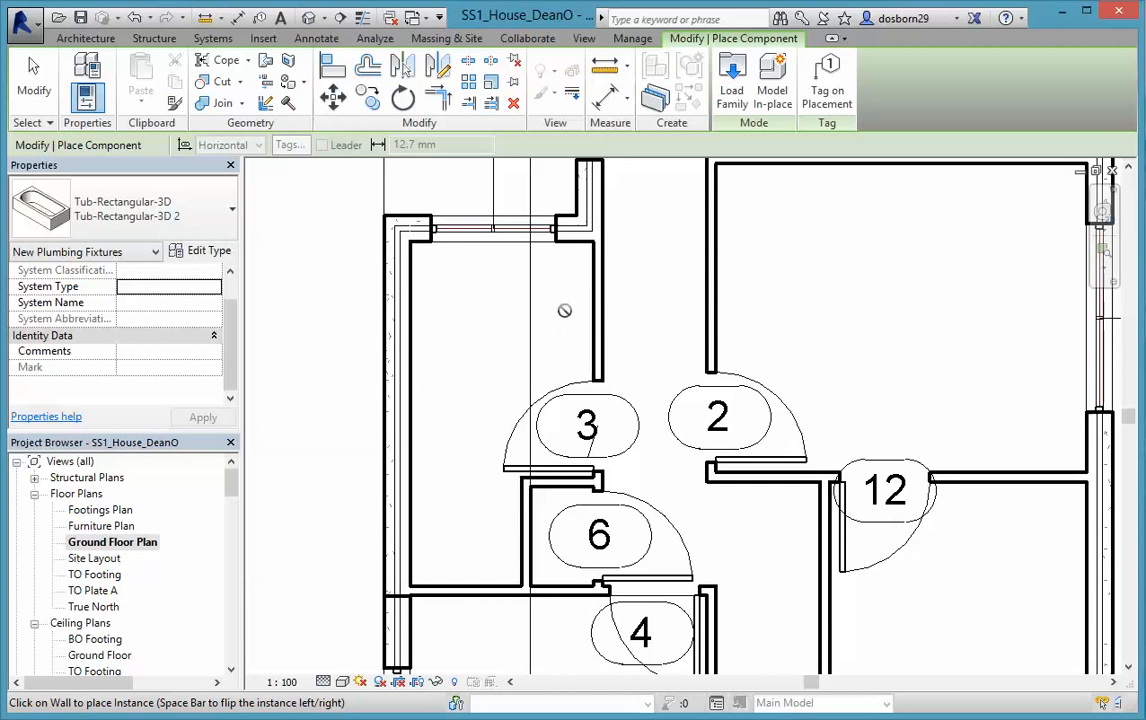
click(508, 242)
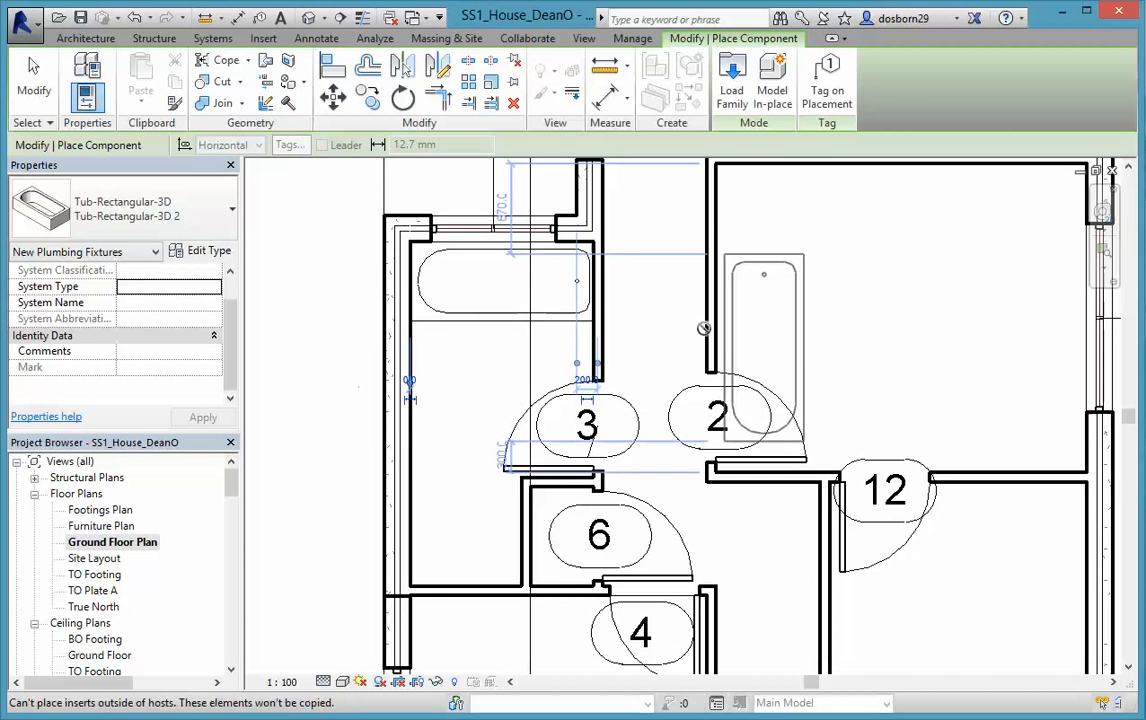
key(Escape)
key(Escape)
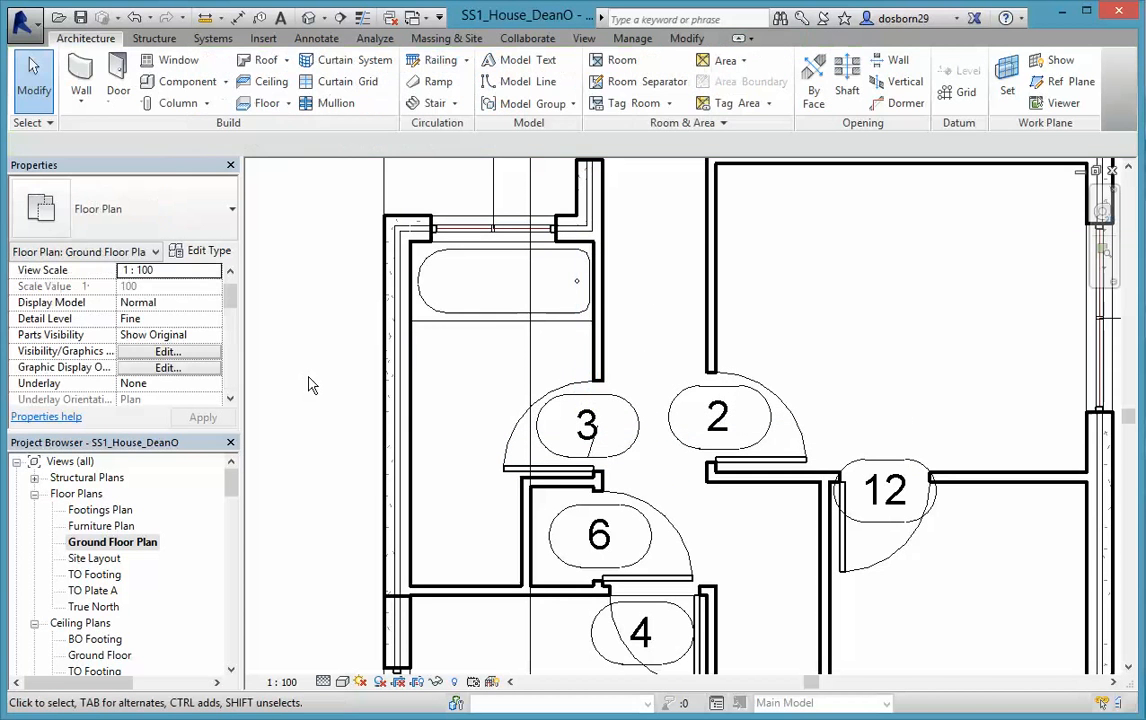
Set the bathtub's offset dimension from its drain to the adjacent side wall to 175 mm.
scroll(555, 338, up, 2)
click(549, 322)
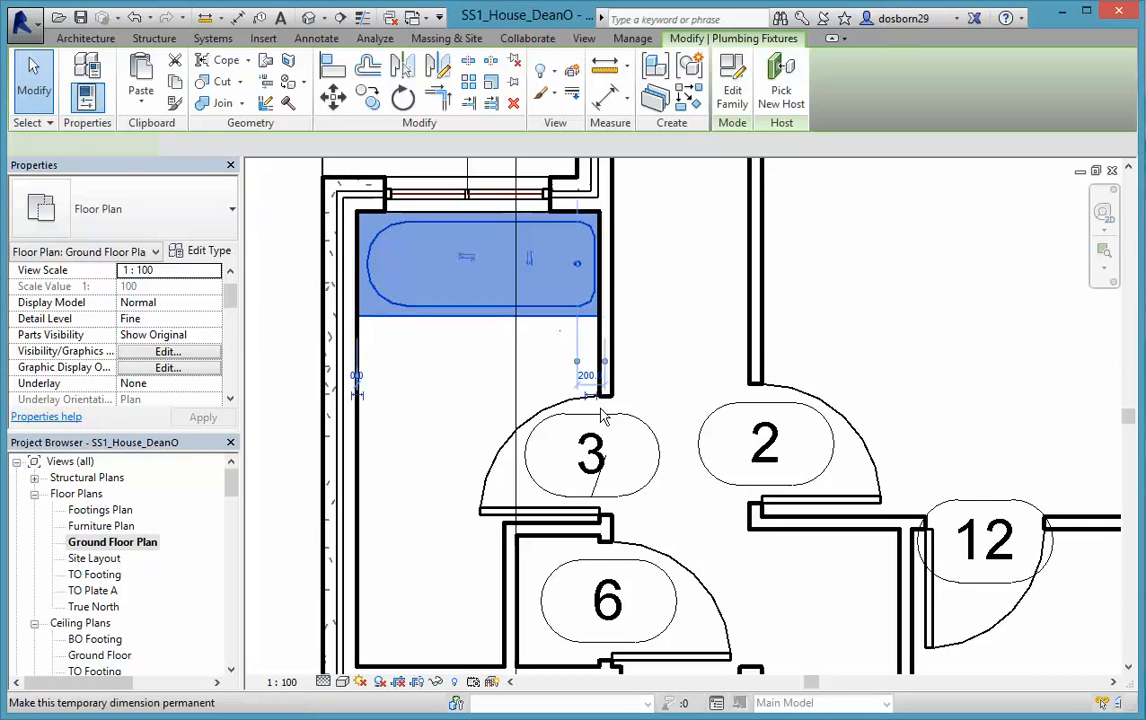
click(586, 377)
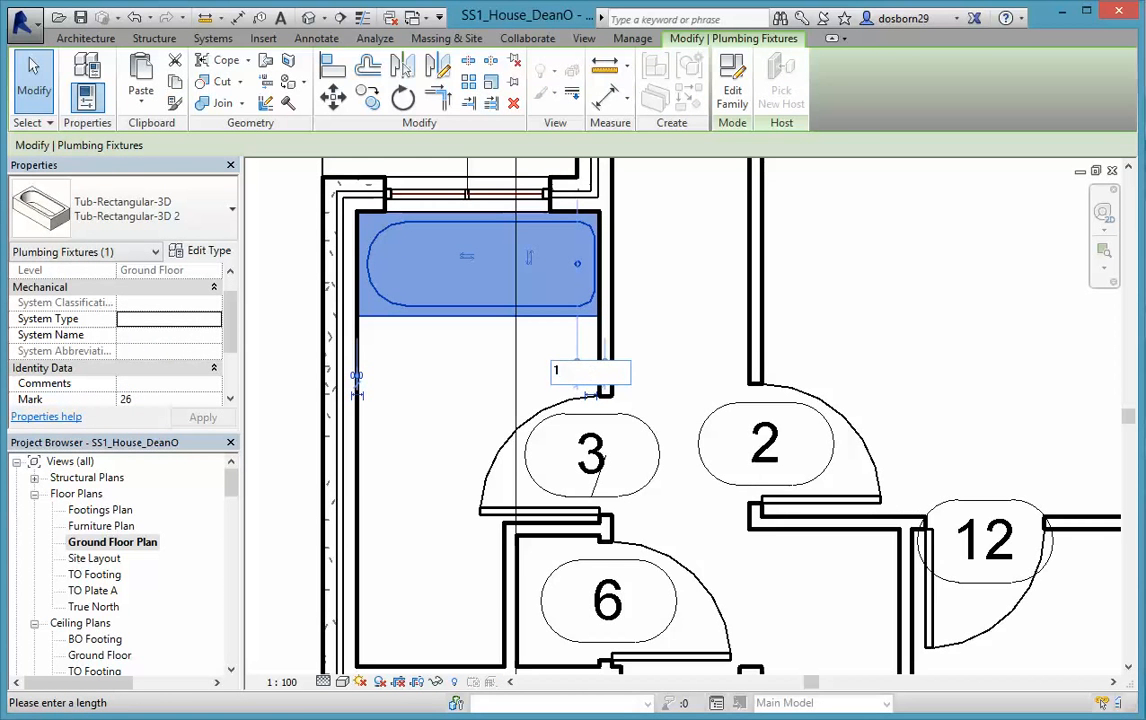
text(175)
key(Return)
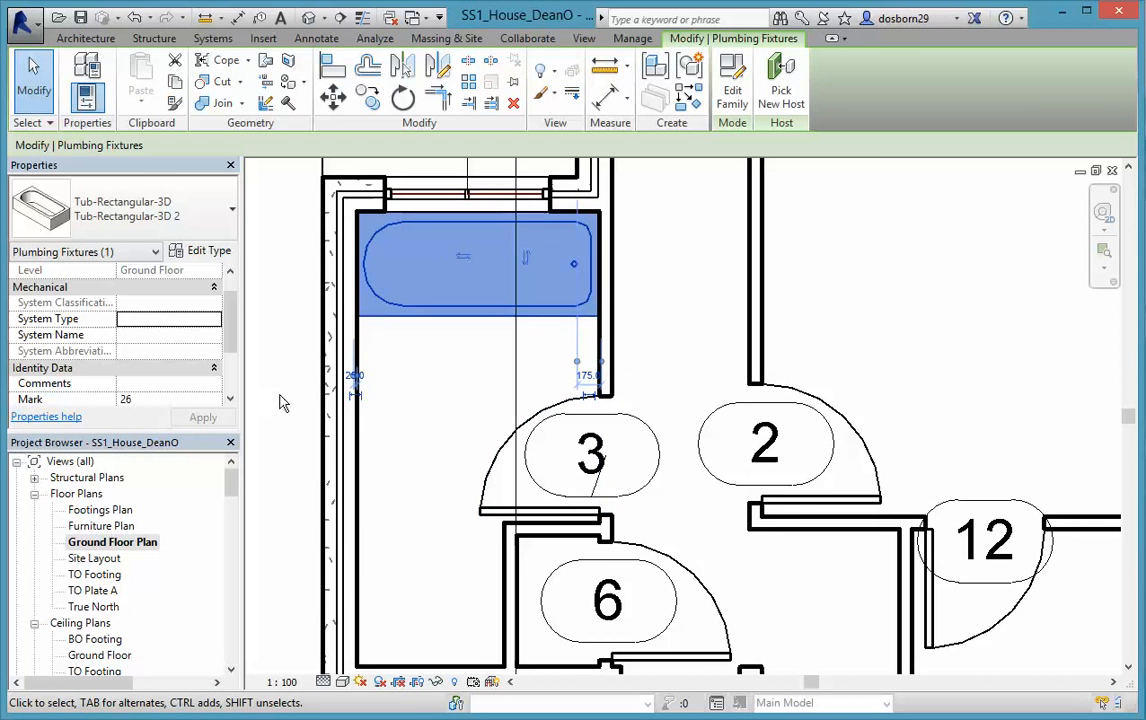
click(306, 428)
Place a Shower Stall-2D in the bathroom corner opposite the bathtub, snapped to the exterior wall's inside corner.
middle_drag(327, 436, 434, 430)
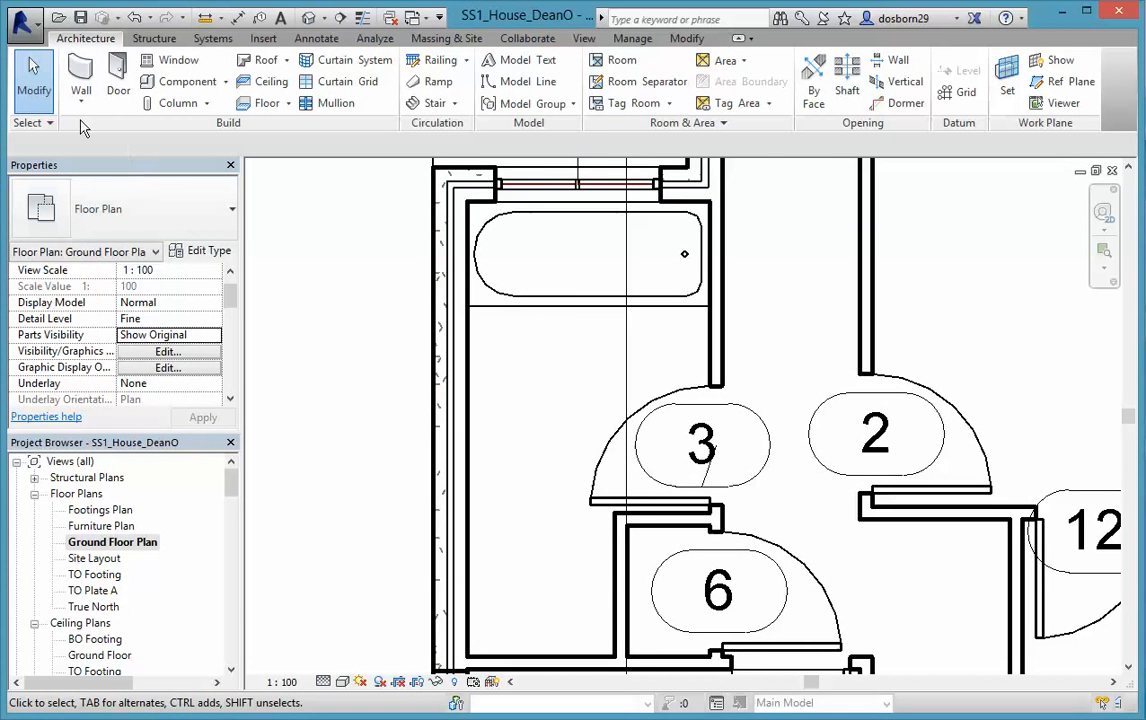
click(180, 81)
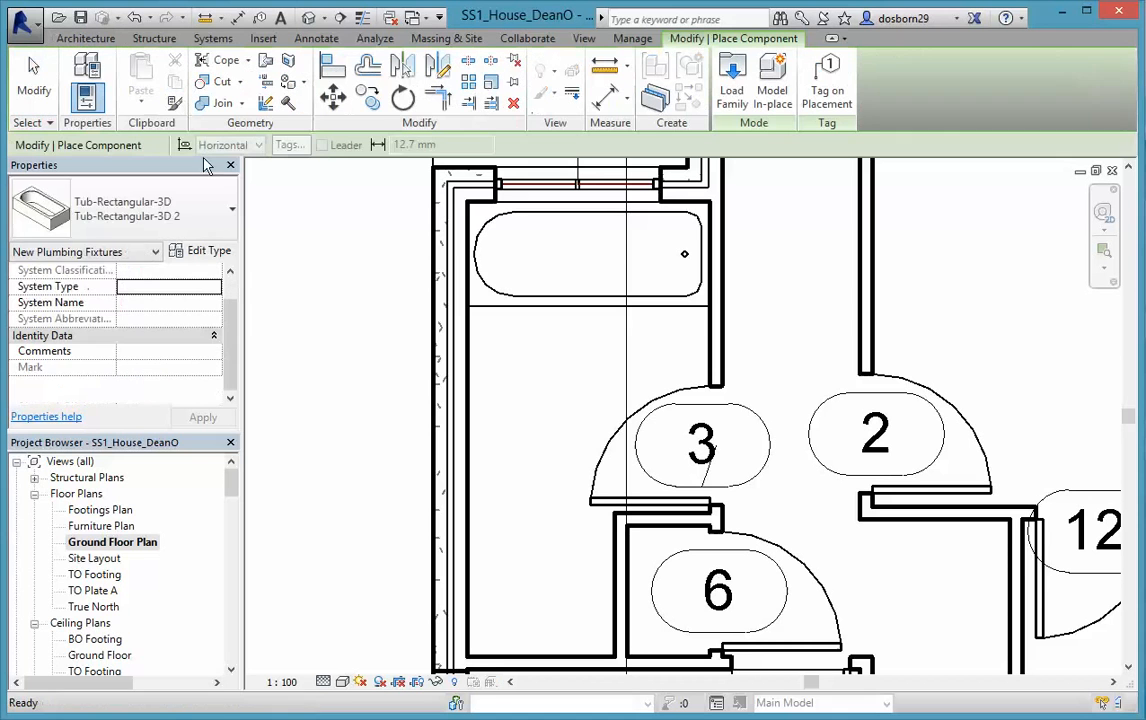
click(231, 213)
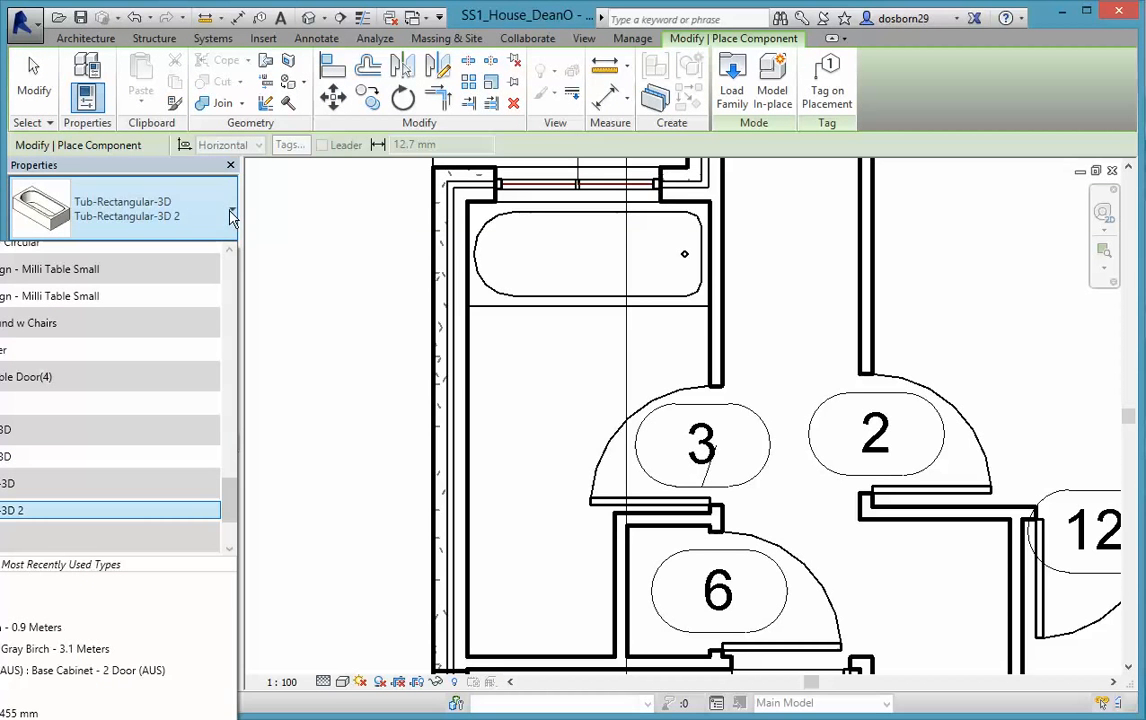
drag(231, 517, 232, 457)
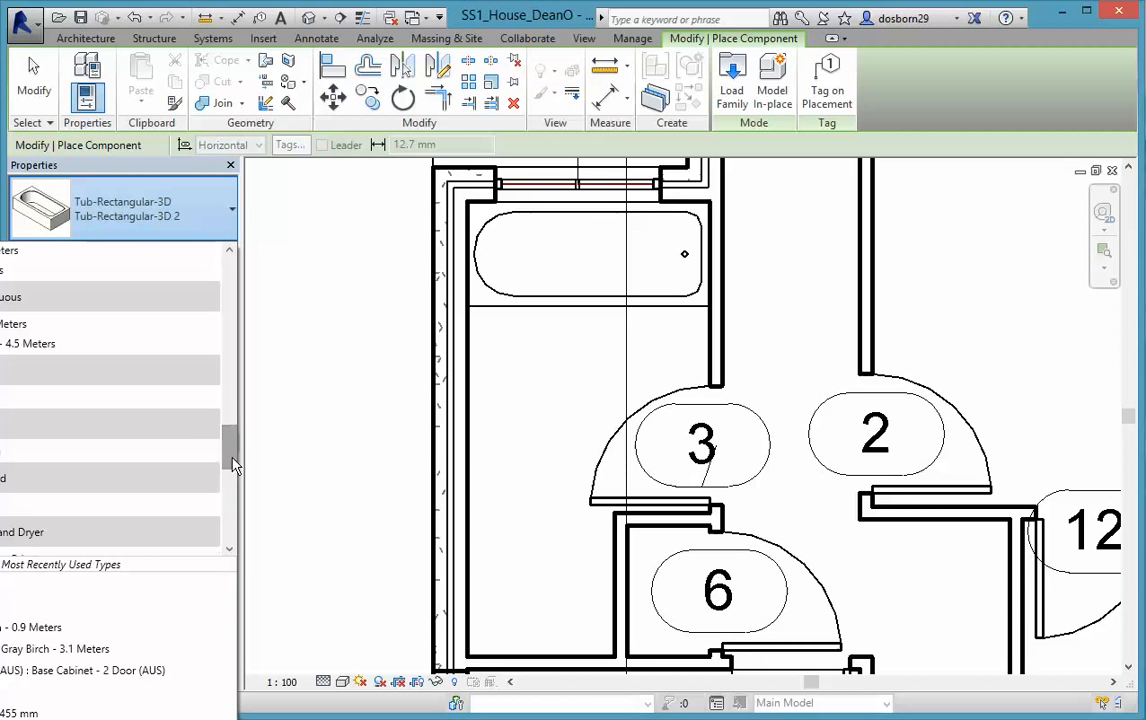
click(2, 397)
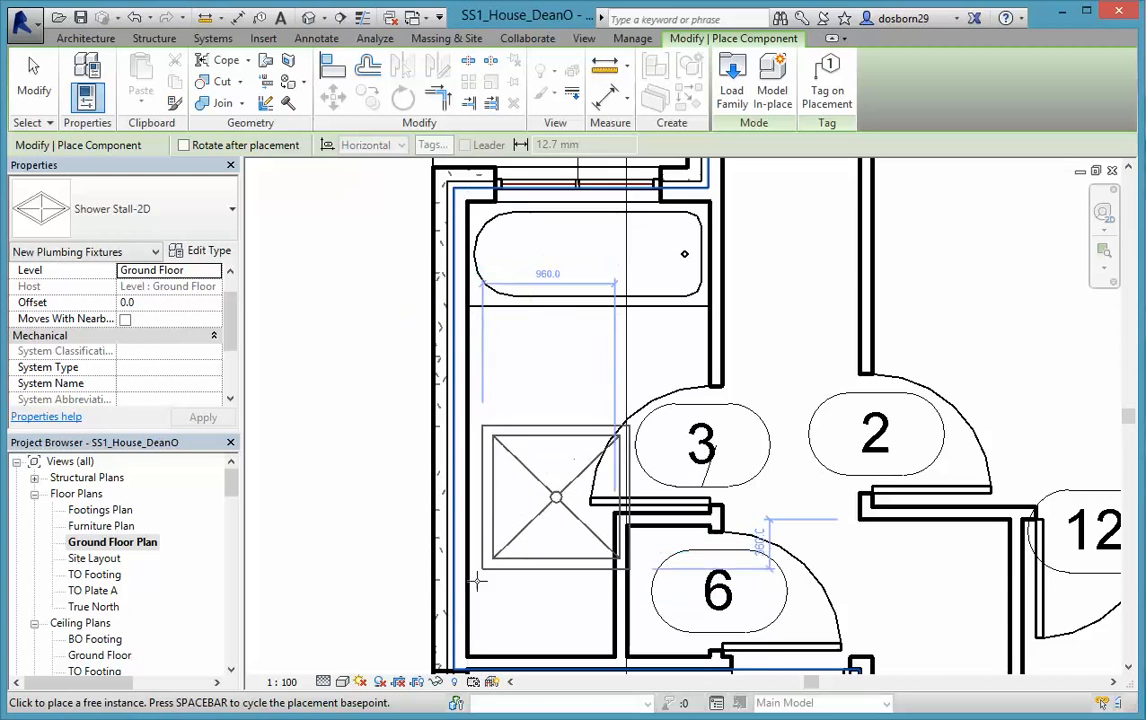
click(466, 655)
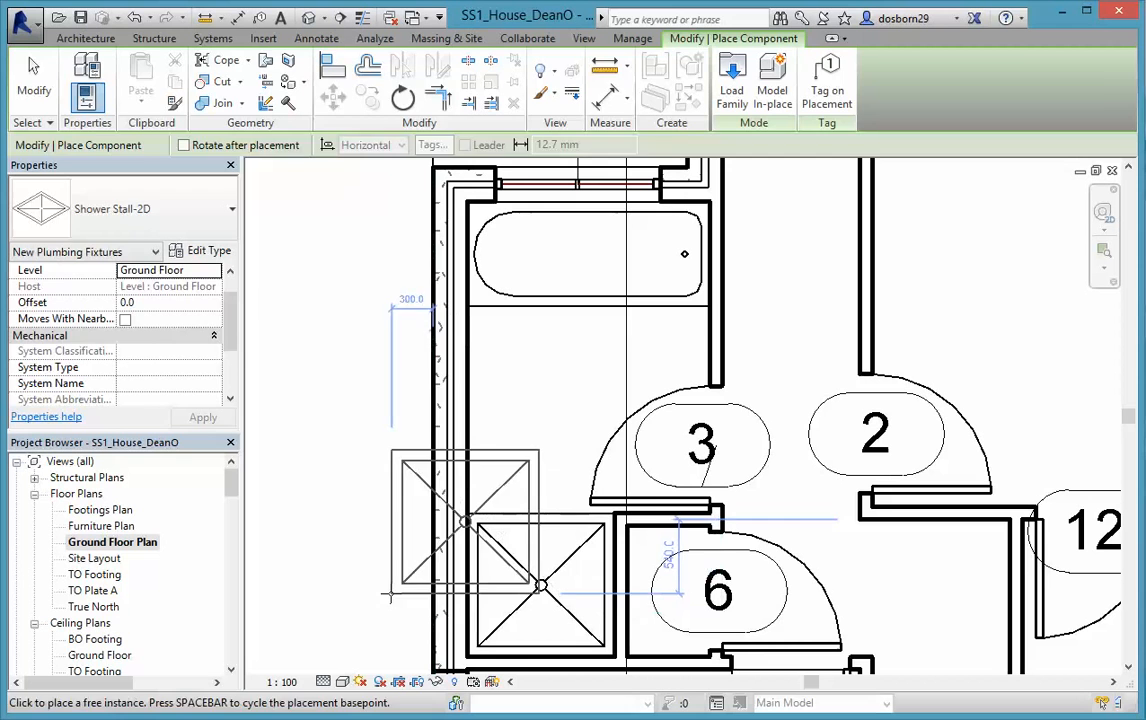
key(Escape)
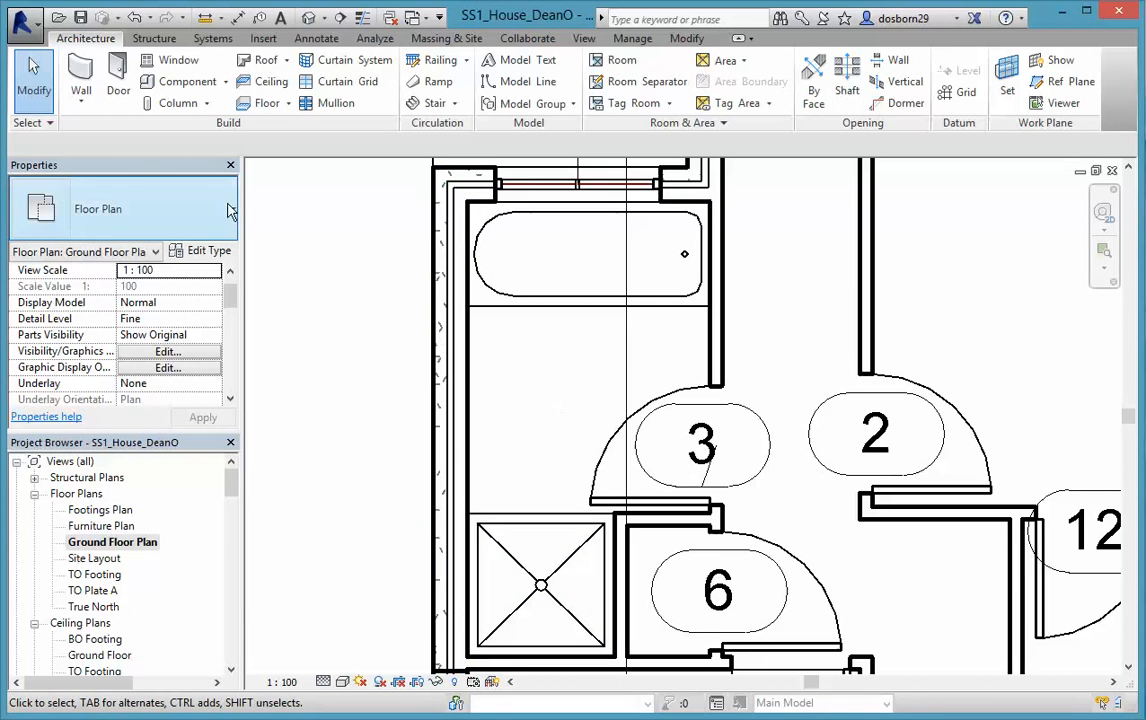
Place a 30" Vanity Cabinet - Double Door Sink Unit, rotated to back onto the exterior wall, directly beside the bathtub.
click(185, 82)
click(228, 218)
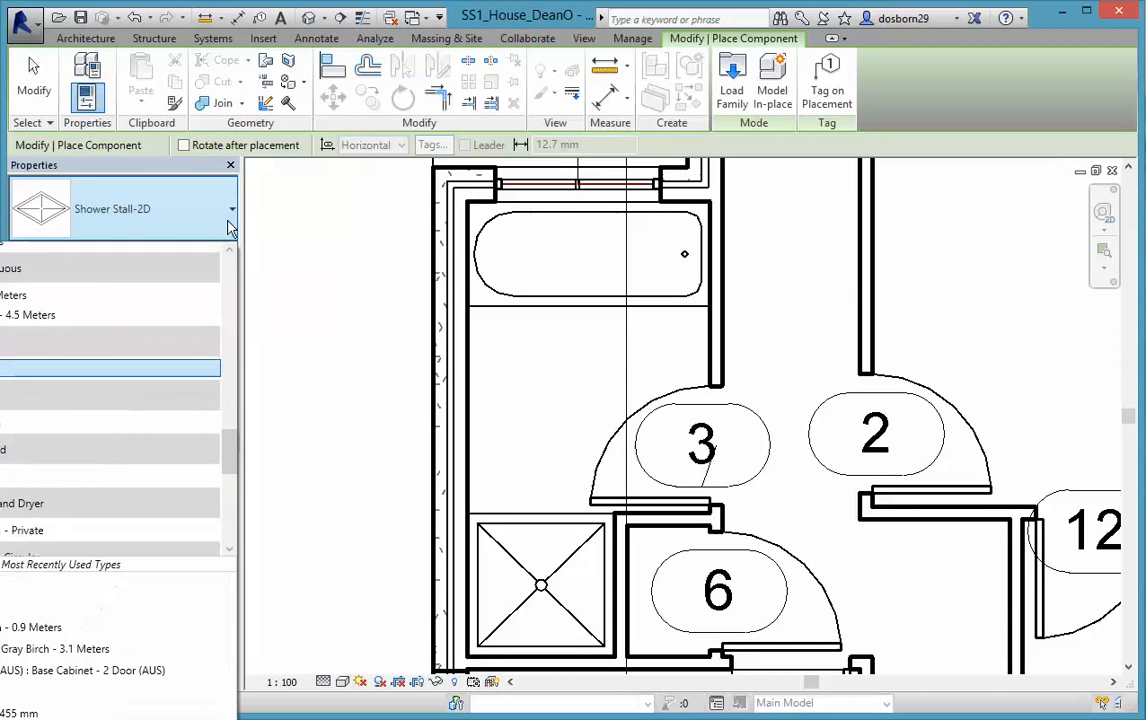
drag(227, 442, 221, 536)
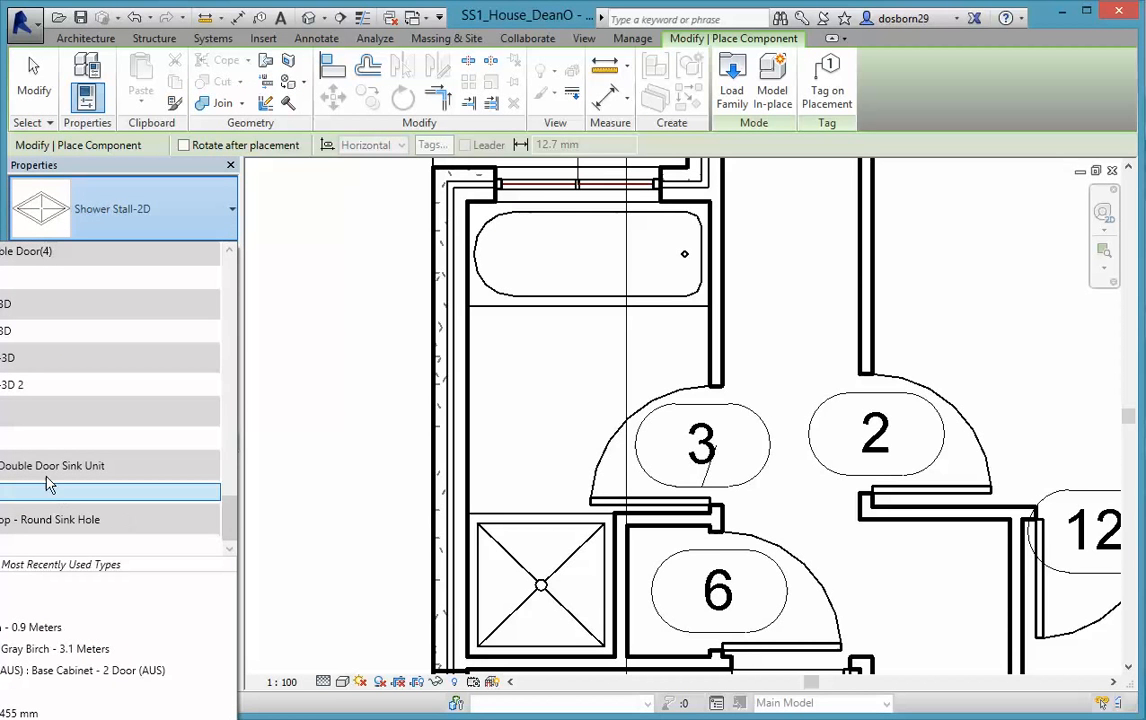
click(14, 492)
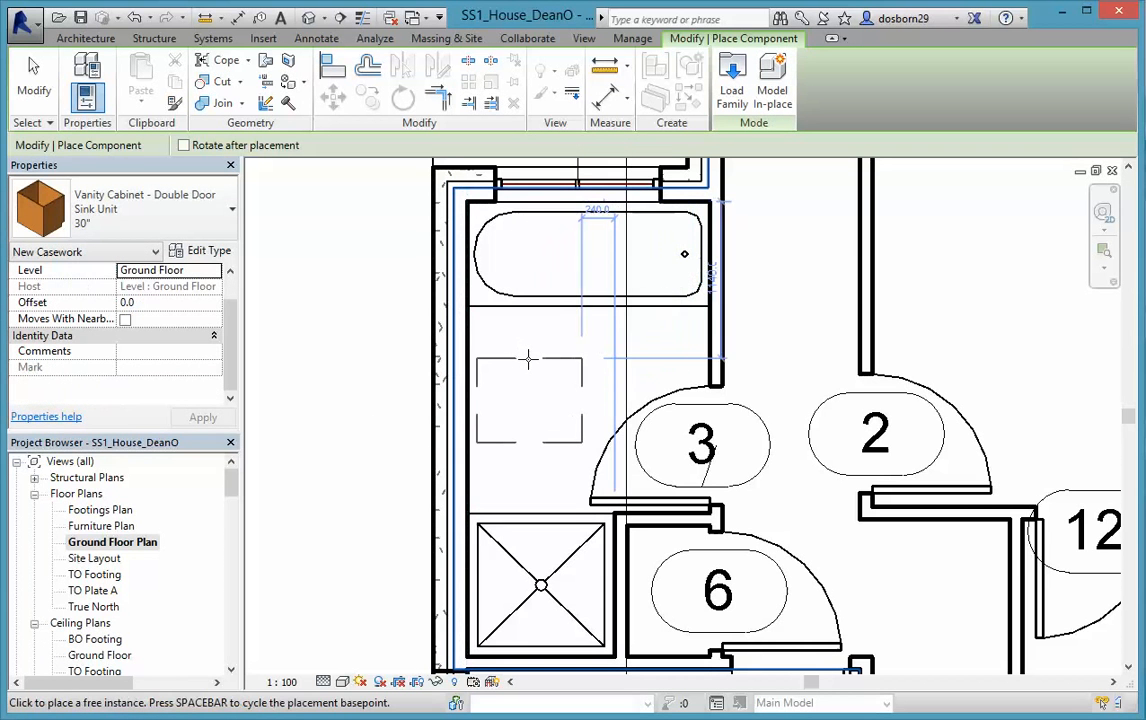
key(space)
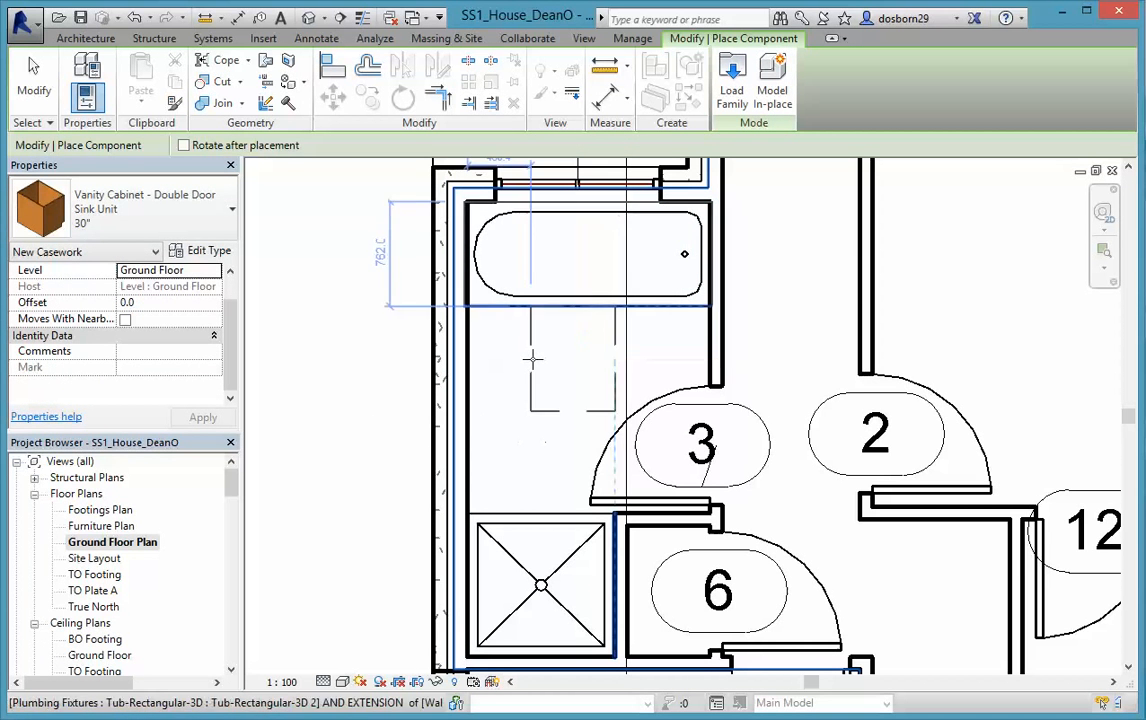
click(469, 365)
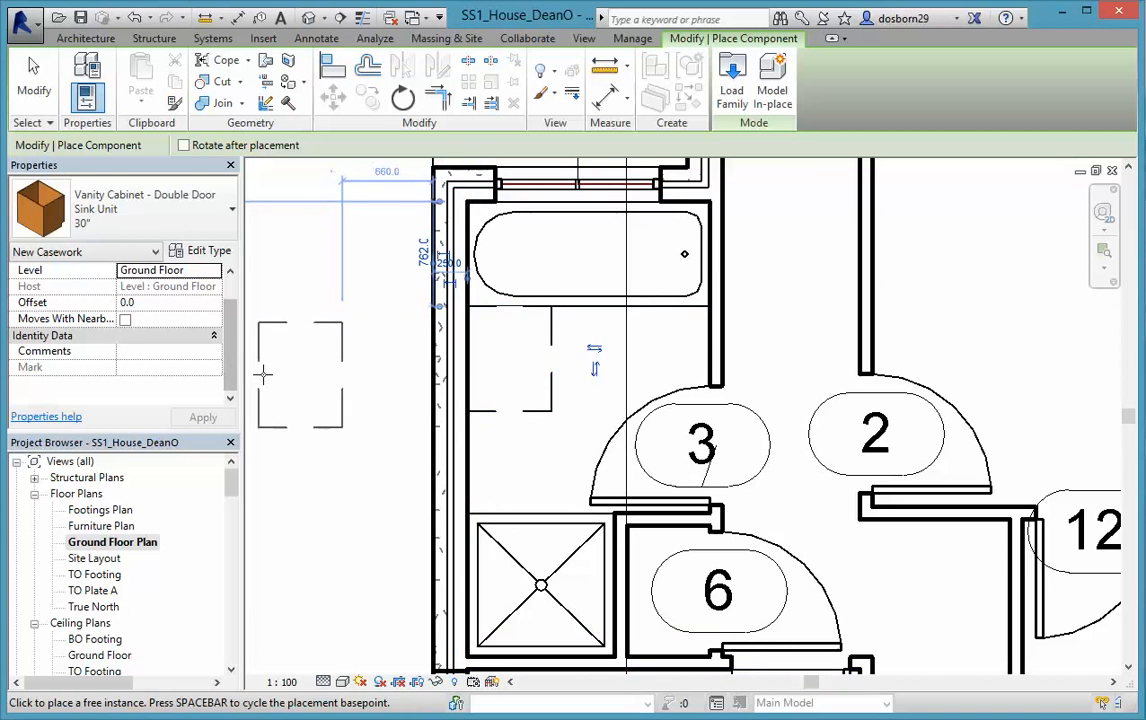
key(Escape)
key(Escape)
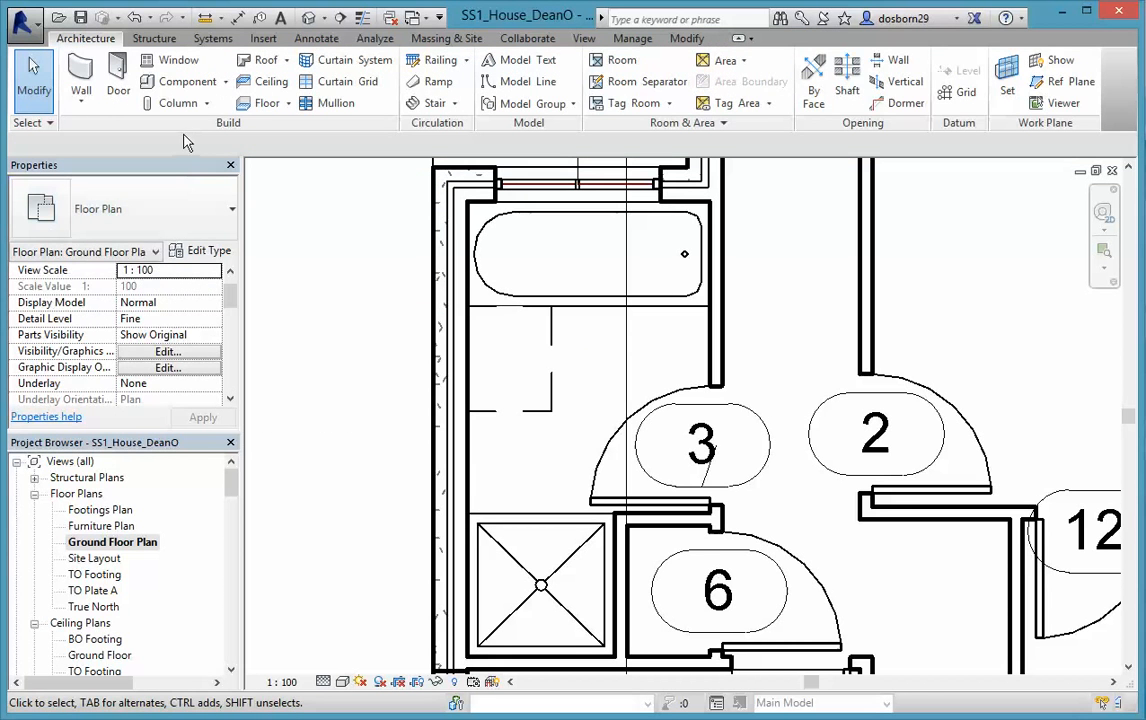
Place a rotated 24" Depth Vanity Counter Top - Round Sink Hole over the vanity cabinet, against the exterior wall and bathtub.
click(182, 81)
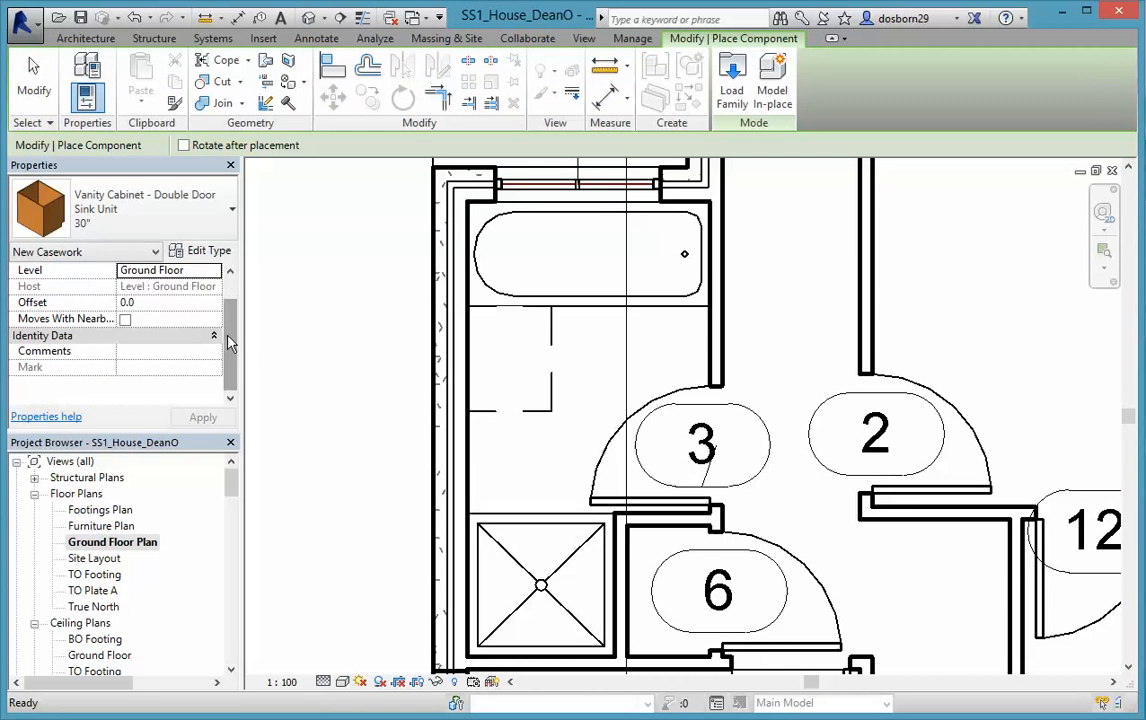
click(230, 229)
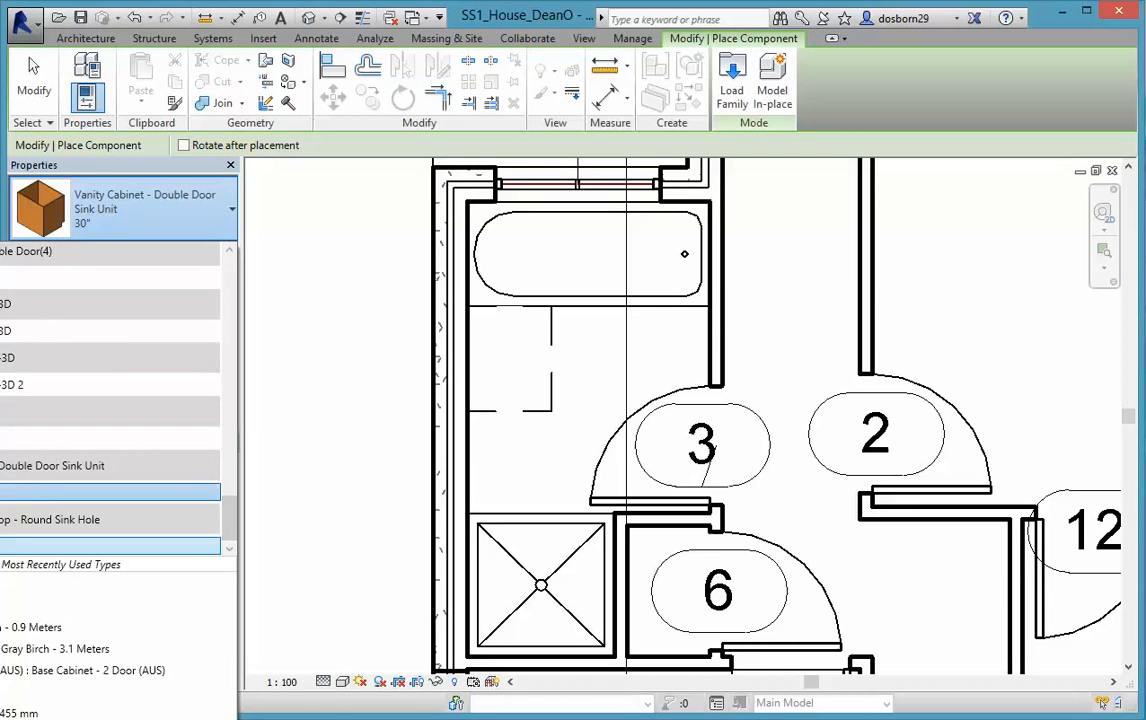
click(110, 545)
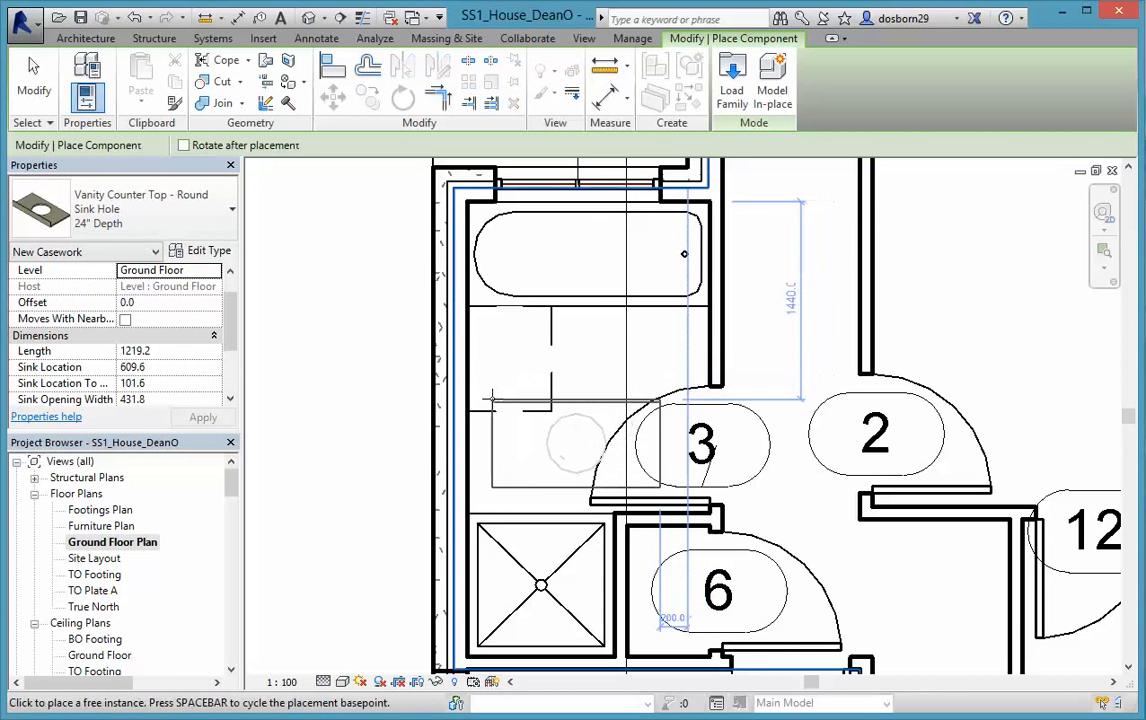
key(space)
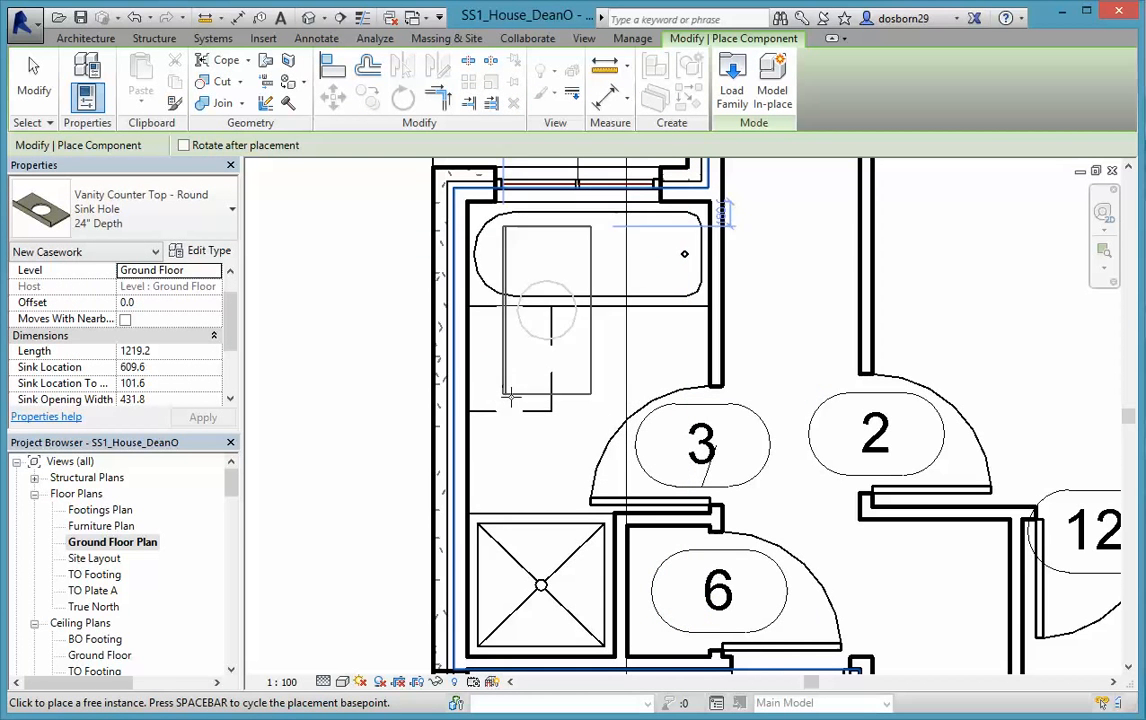
click(470, 477)
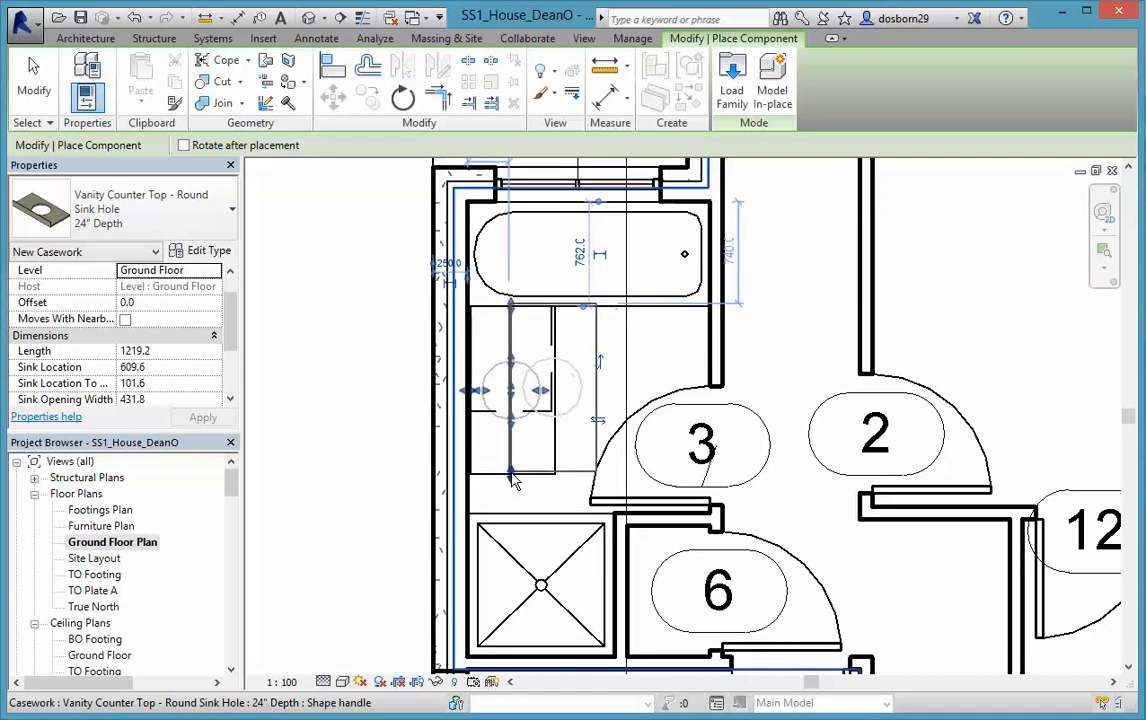
key(Escape)
Shorten the vanity counter top to match the cabinet's length and centre its round sink hole over the cabinet.
click(511, 470)
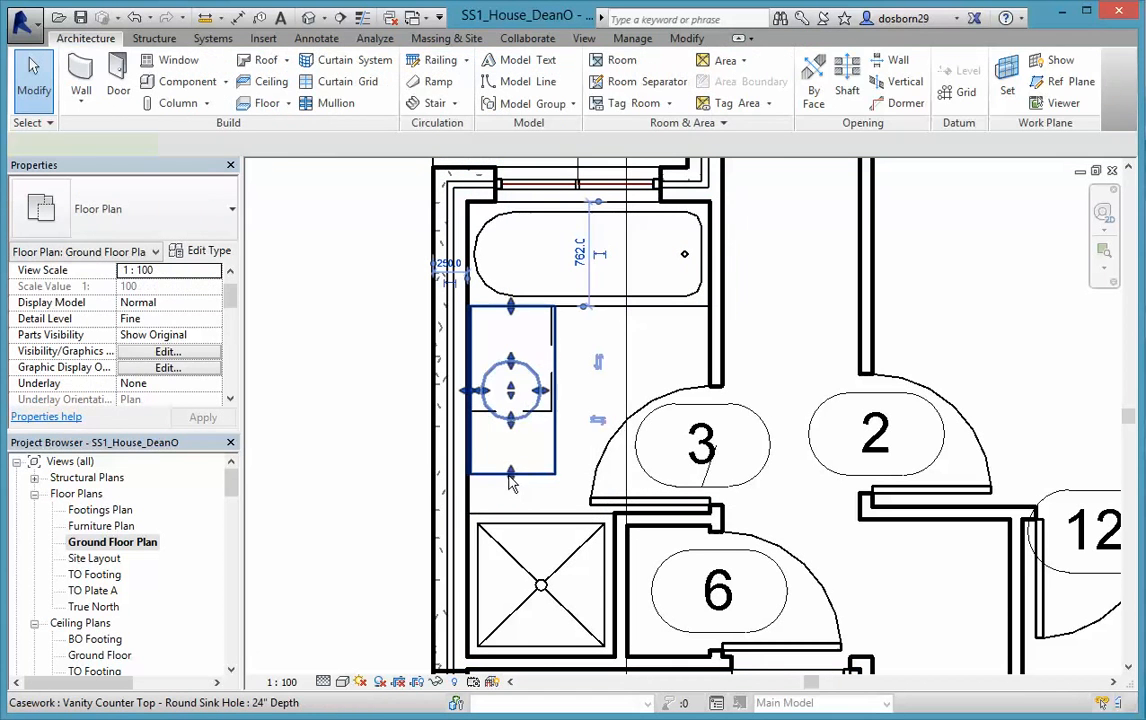
drag(510, 423, 510, 366)
click(504, 468)
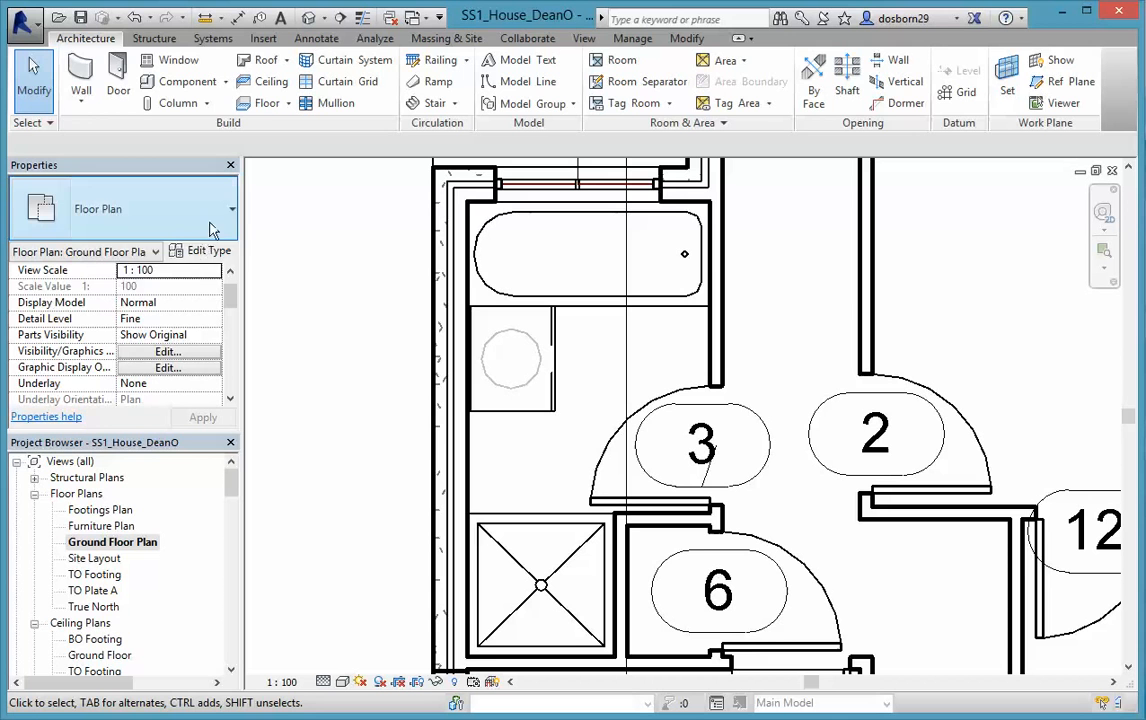
Place a 482 x 482mm Sink Vanity-Round in the counter top's round hole.
click(185, 81)
click(228, 219)
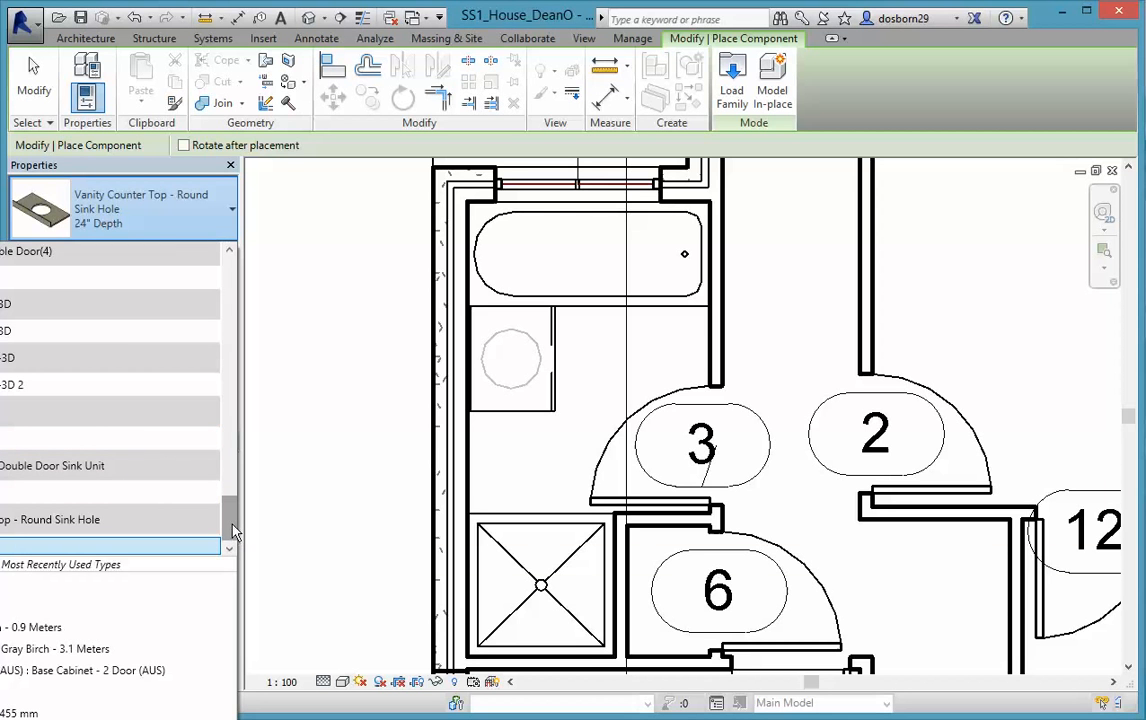
drag(232, 524, 229, 477)
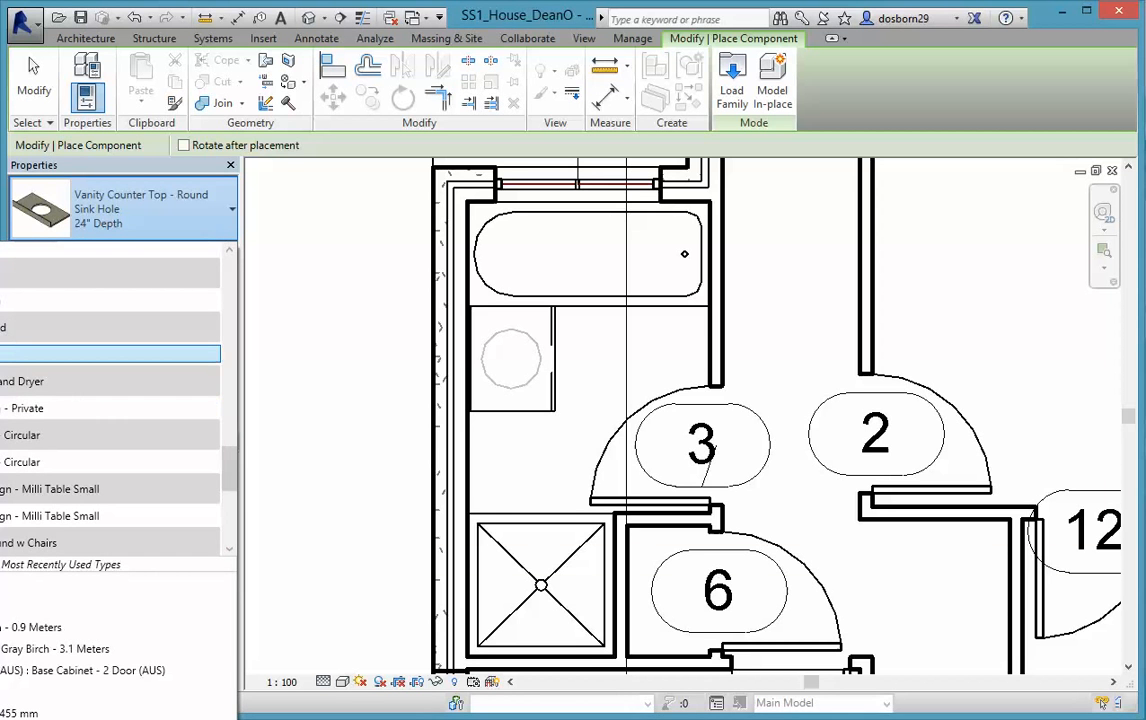
click(110, 353)
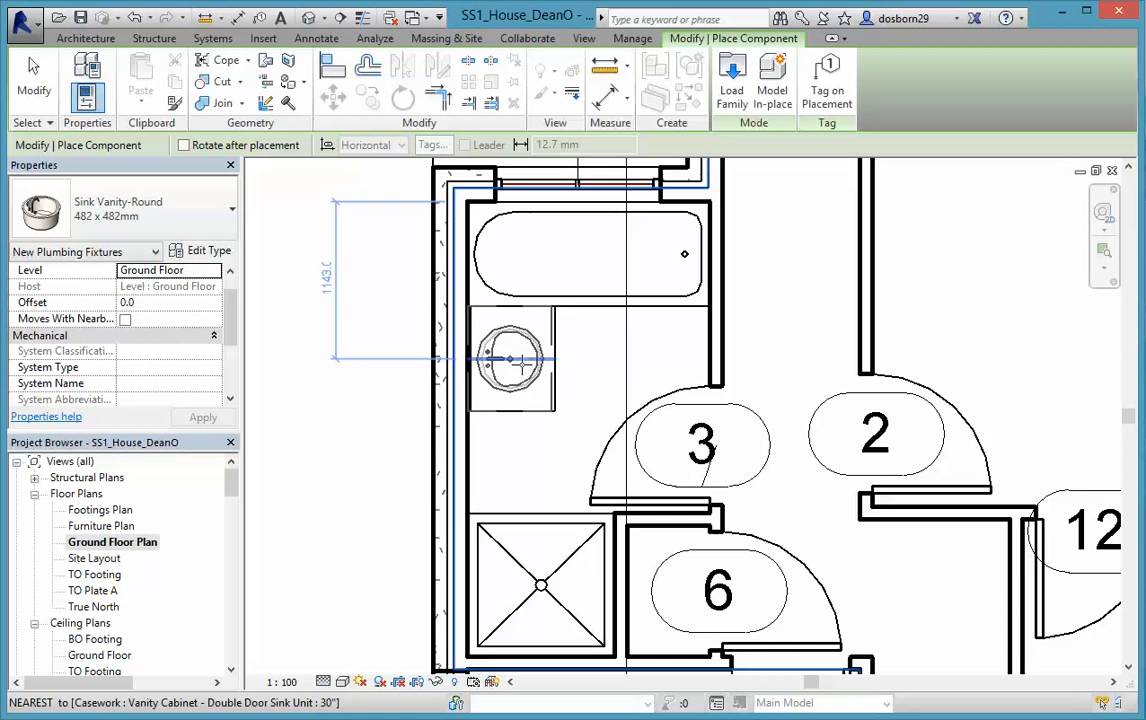
click(520, 360)
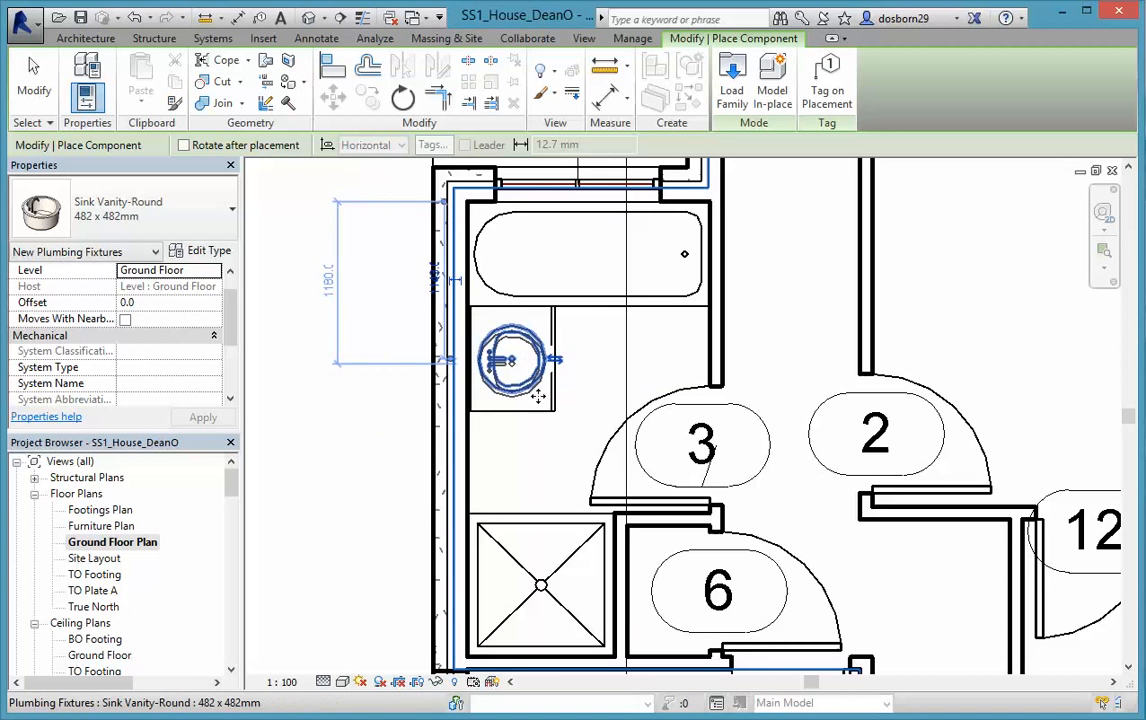
key(Escape)
key(Escape)
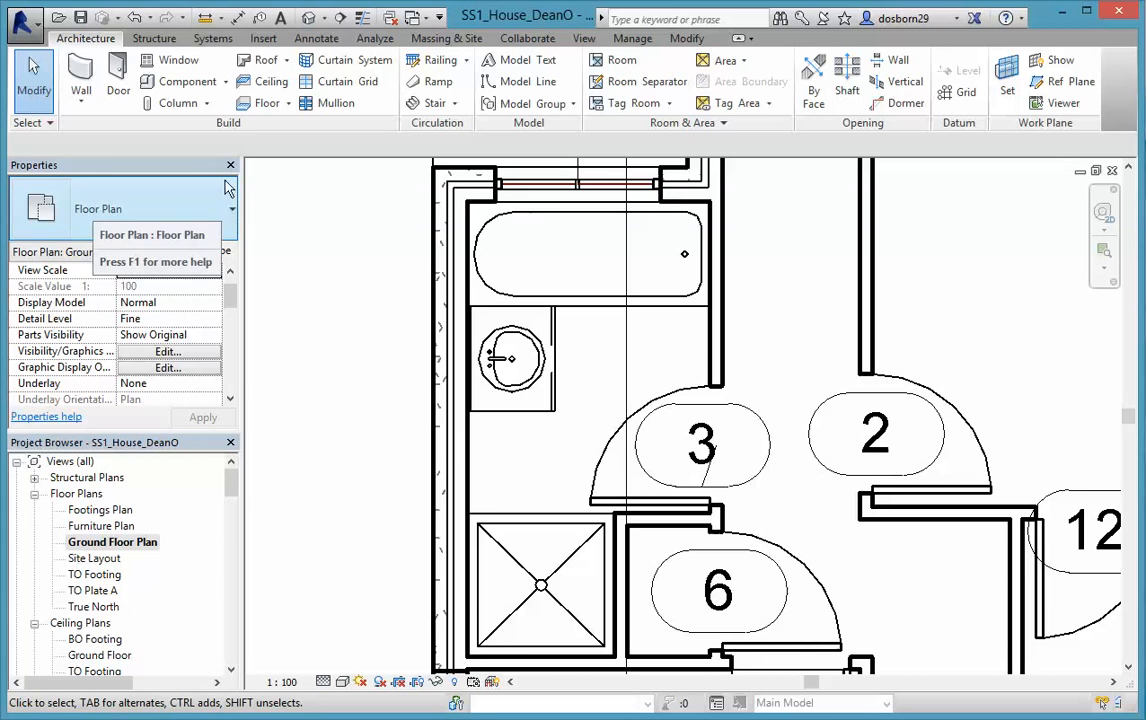
Place a Toilet-Domestic-3D against the bathroom's exterior wall, between the vanity unit and the shower.
click(180, 83)
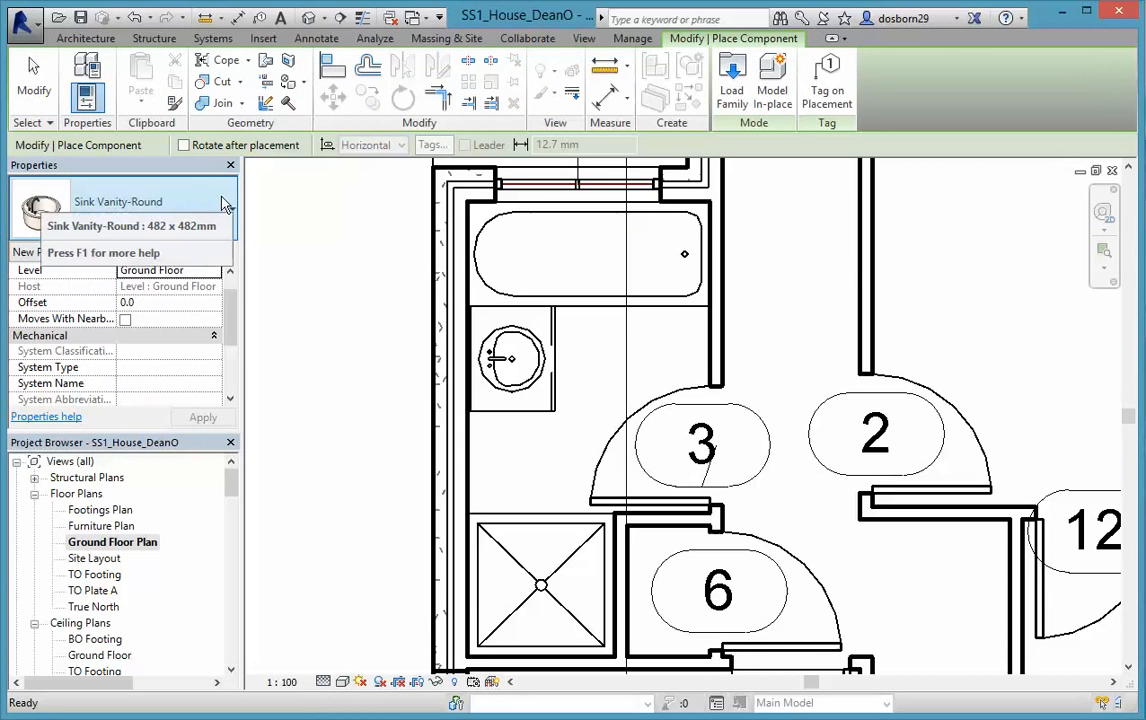
click(232, 213)
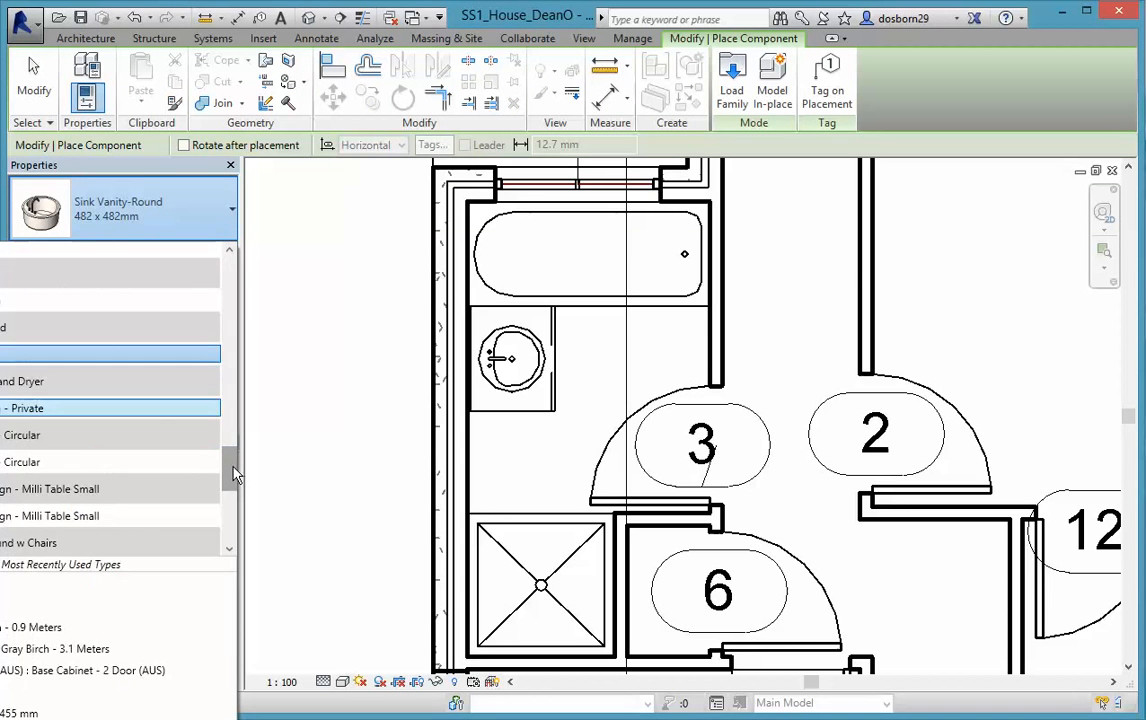
drag(230, 461, 225, 510)
click(4, 398)
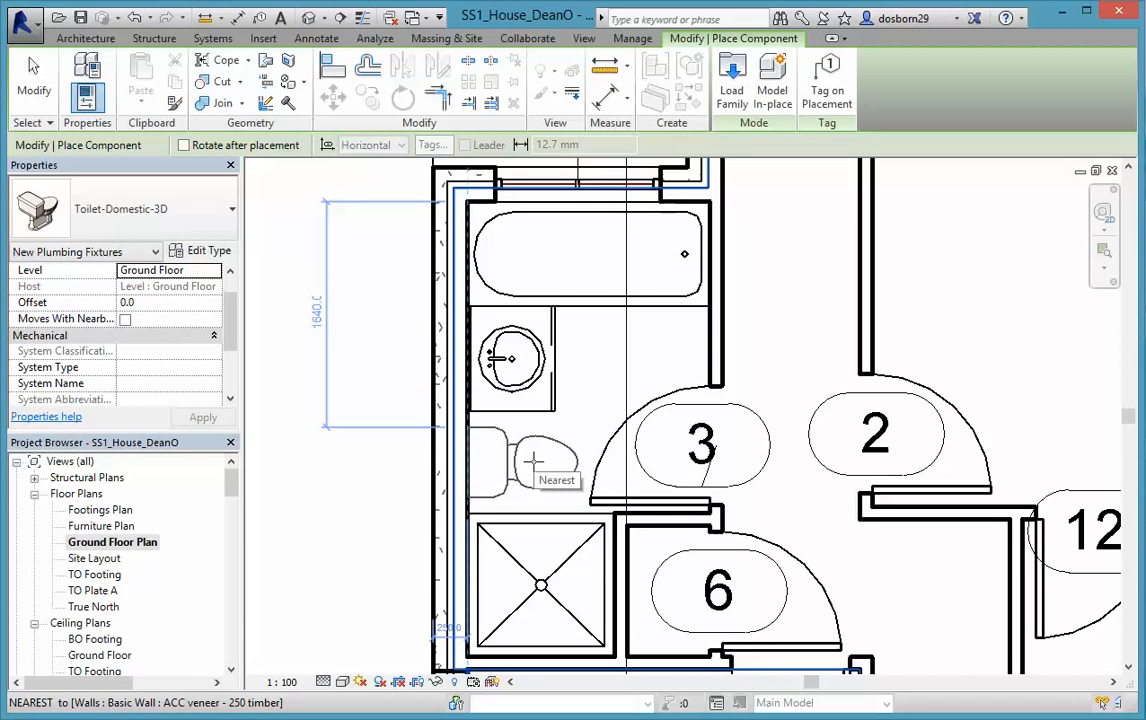
click(534, 461)
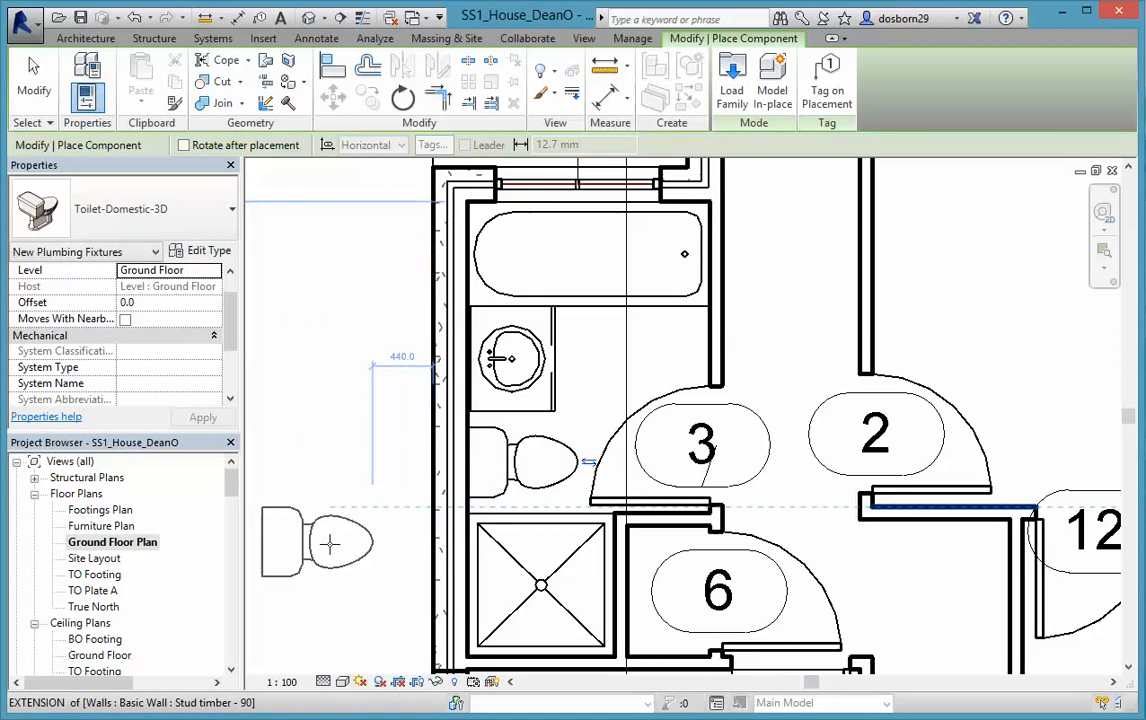
key(Escape)
key(Escape)
Place a 1000mm Tall Cabinet-Double Door(4) in the corner of the laundry between doors 5 and 7, beside the exterior wall.
scroll(323, 477, down, 2)
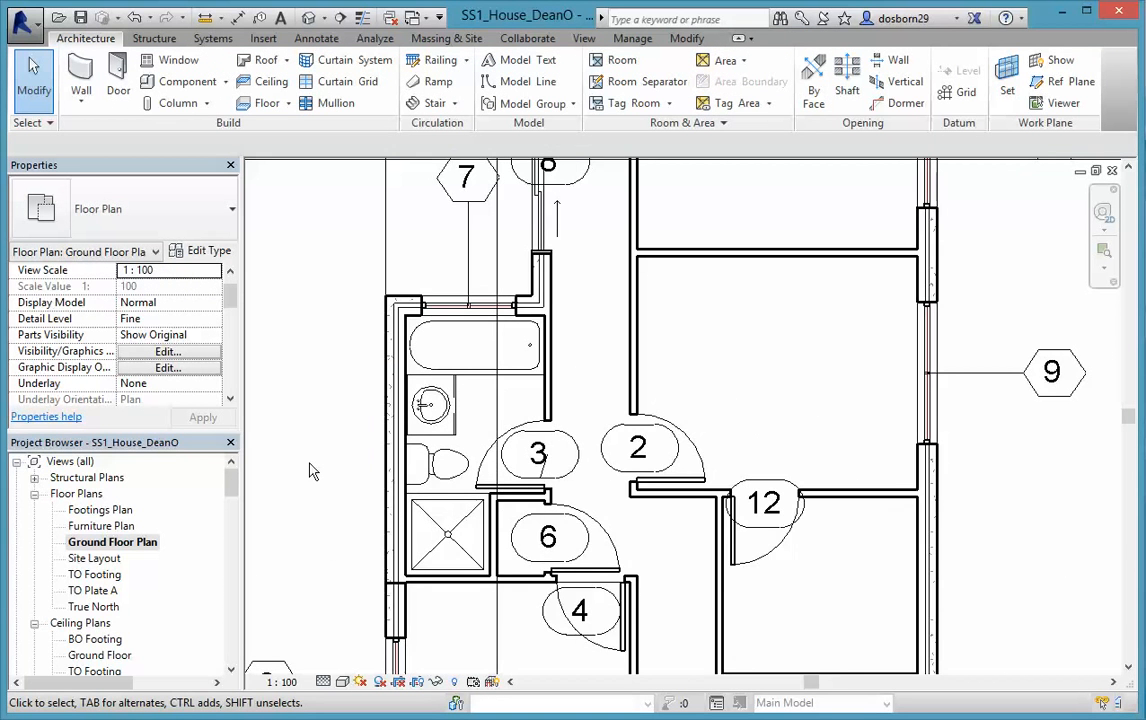
scroll(310, 471, down, 1)
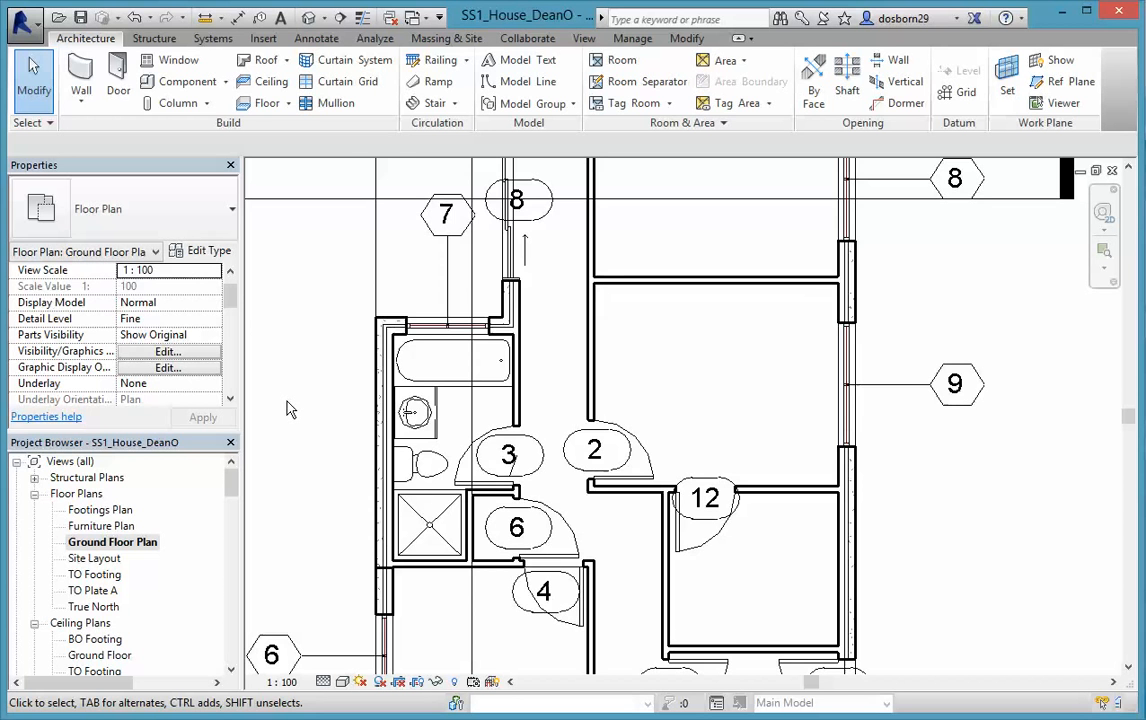
scroll(288, 409, down, 3)
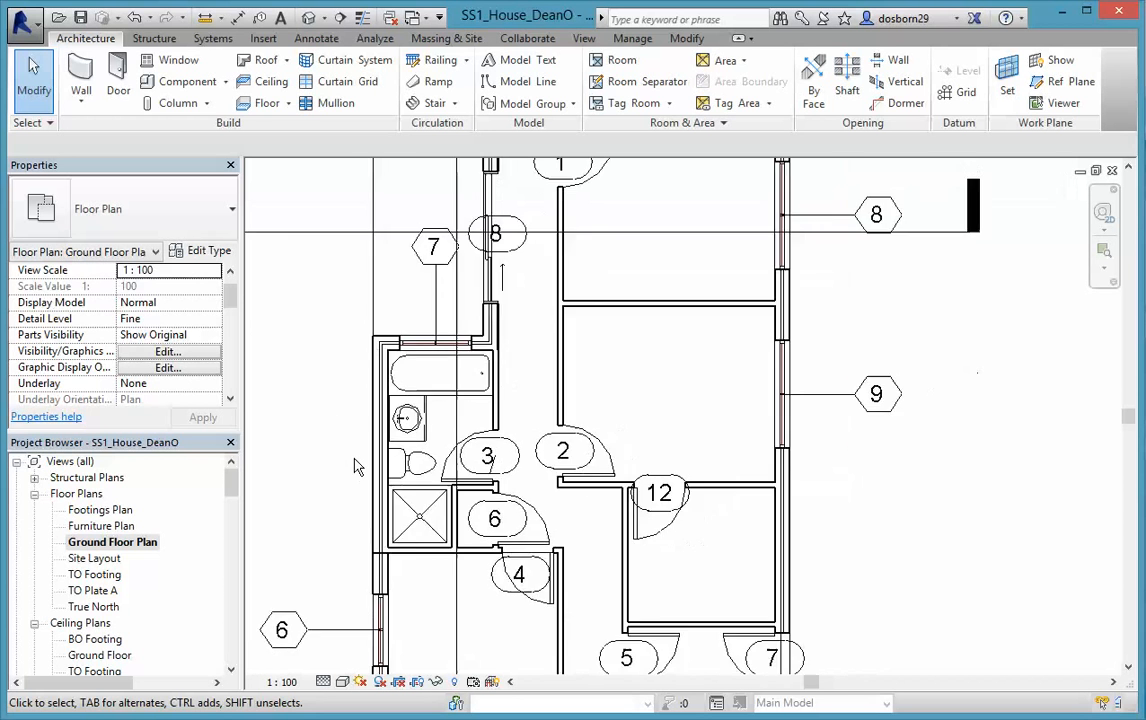
scroll(362, 473, up, 1)
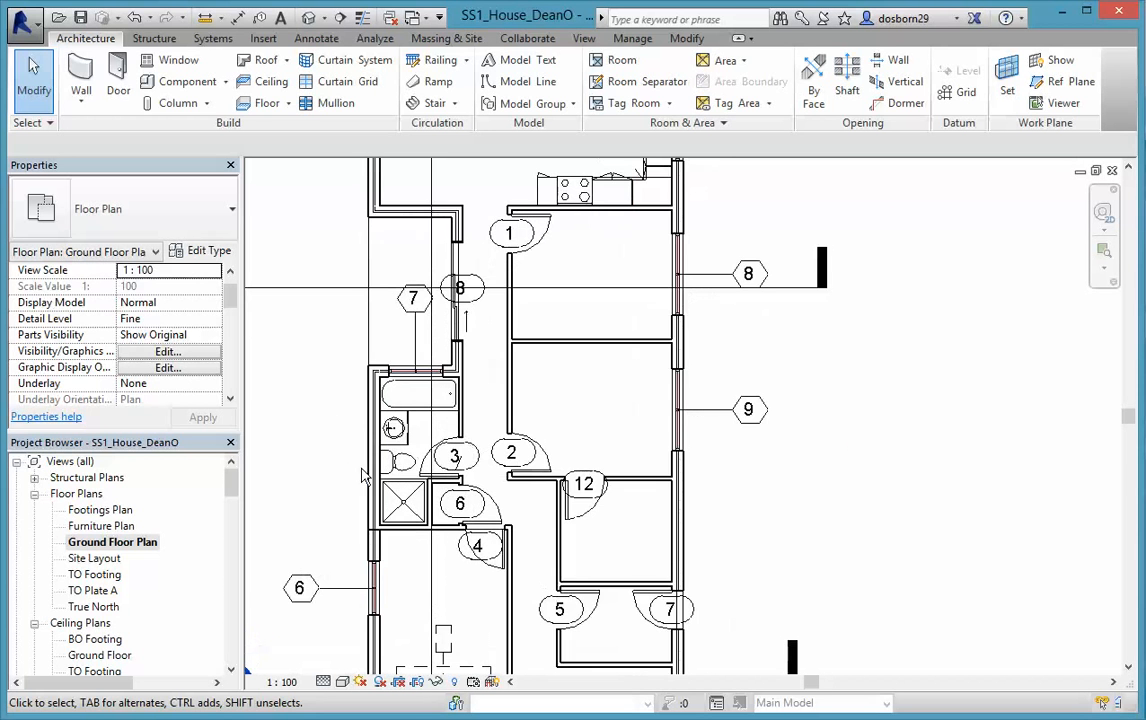
middle_drag(830, 559, 812, 354)
scroll(716, 376, up, 2)
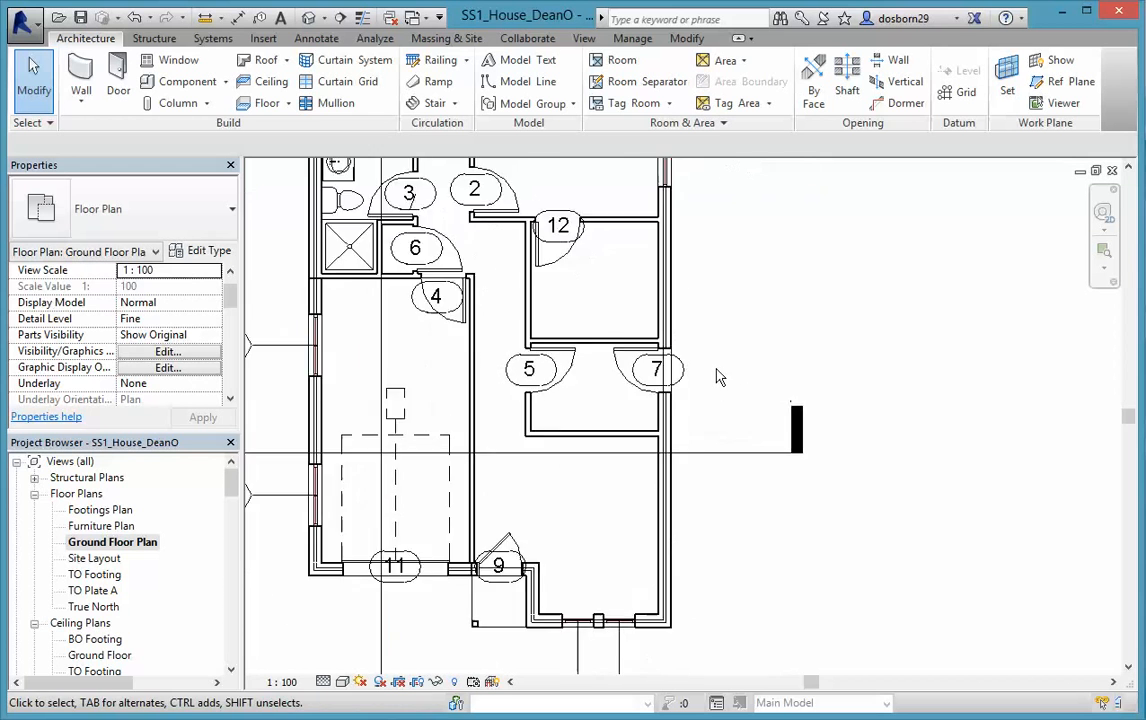
middle_drag(716, 376, 800, 397)
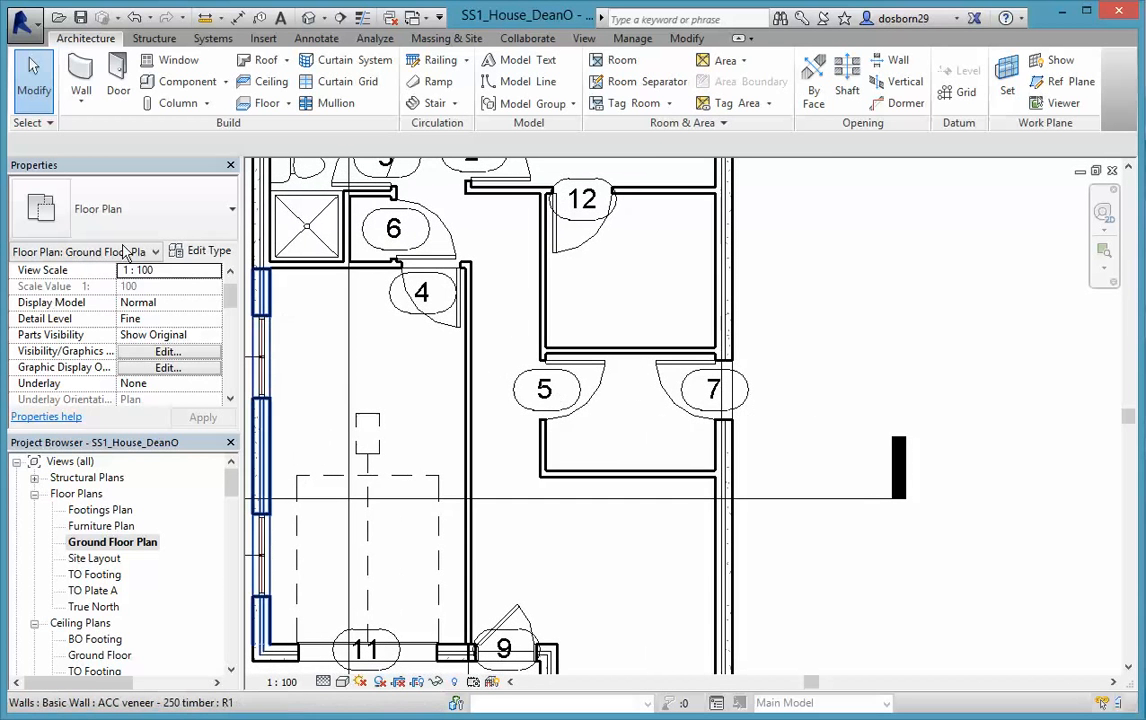
click(232, 213)
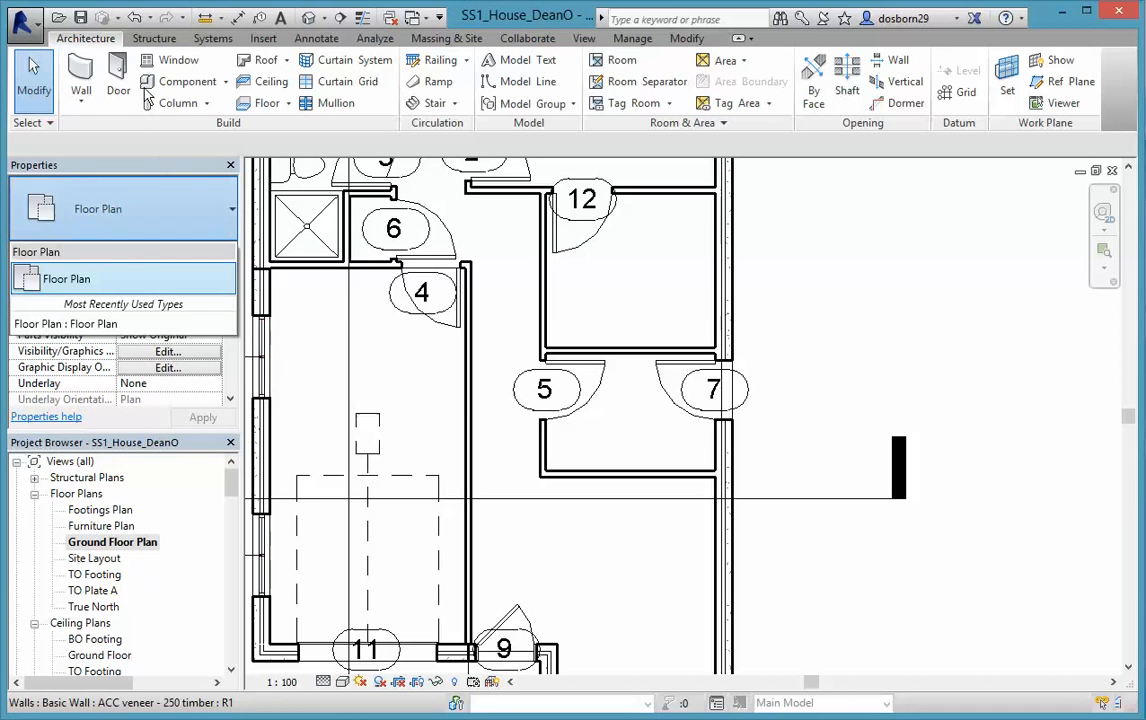
click(180, 82)
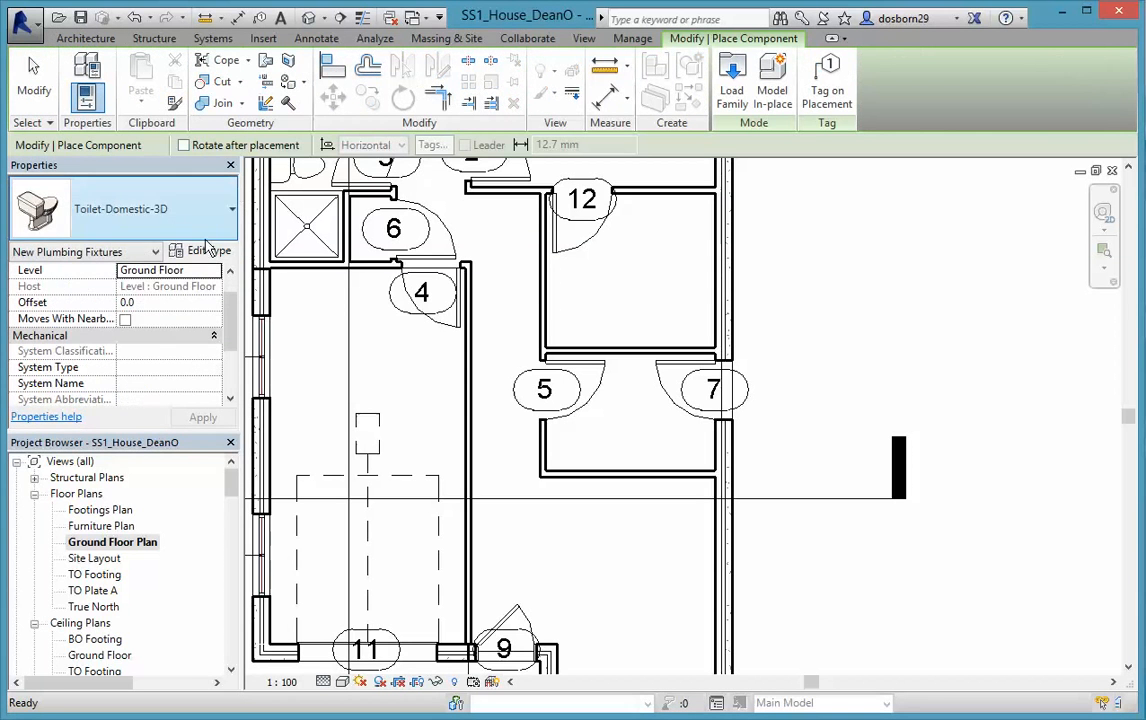
click(231, 212)
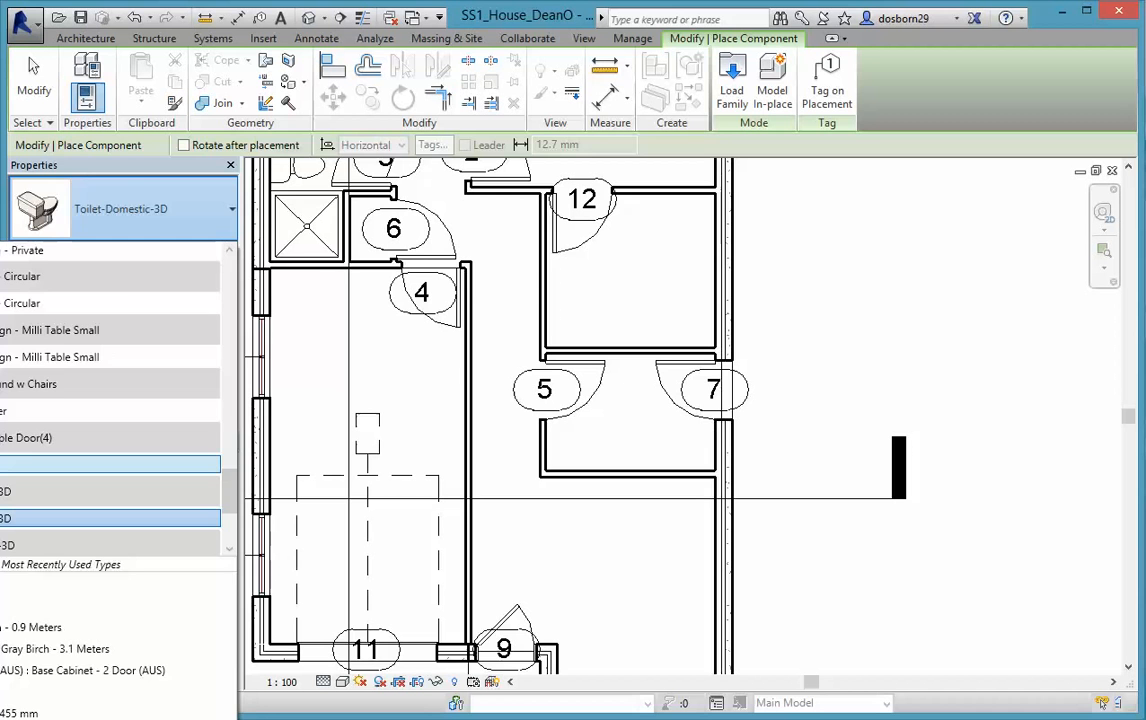
key(Escape)
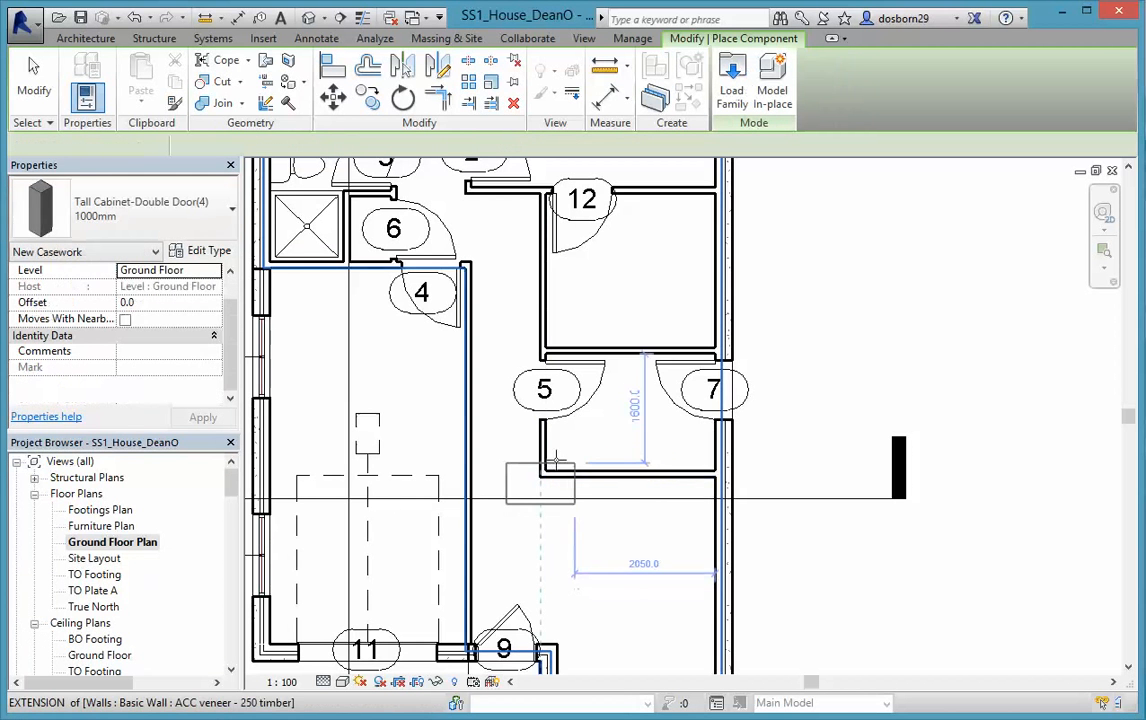
click(677, 428)
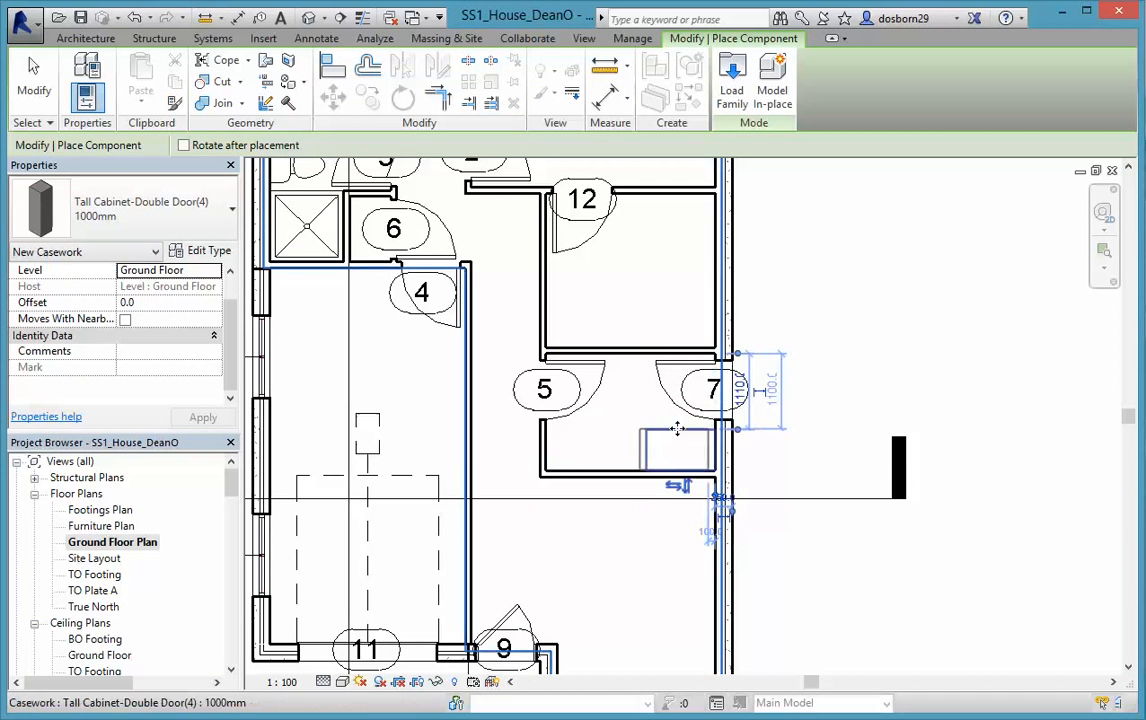
Place a 610 mmx455 mm Sink - Utility against the laundry wall, directly beside the tall cabinet.
click(231, 213)
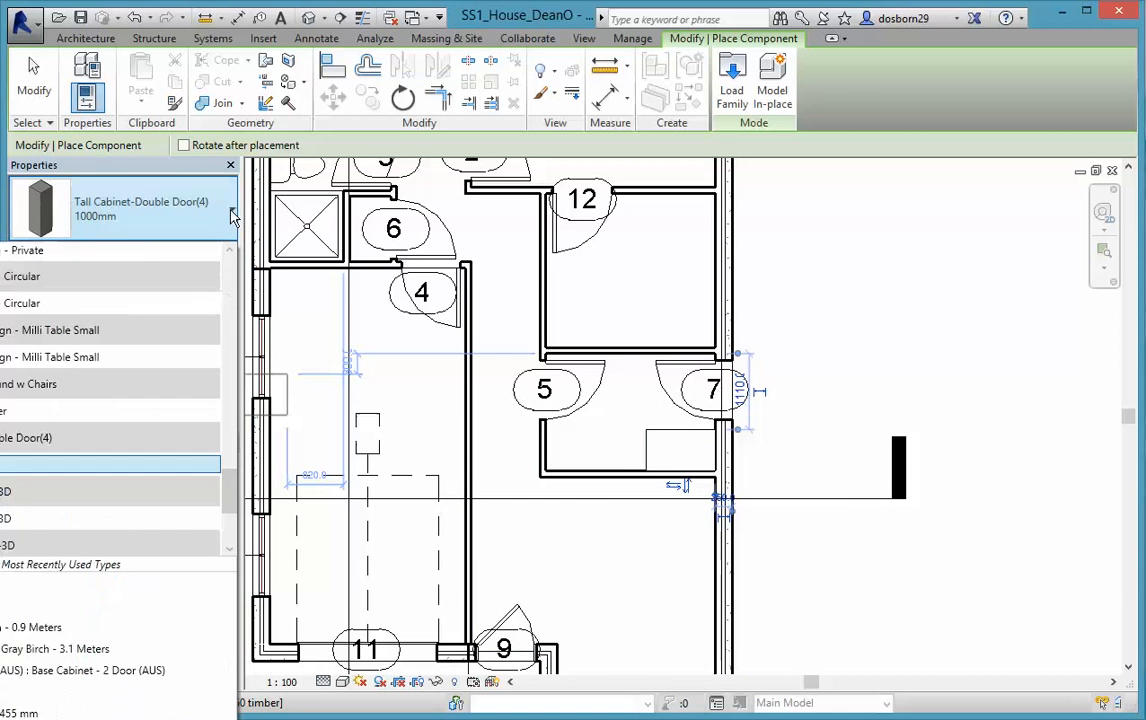
scroll(206, 403, up, 3)
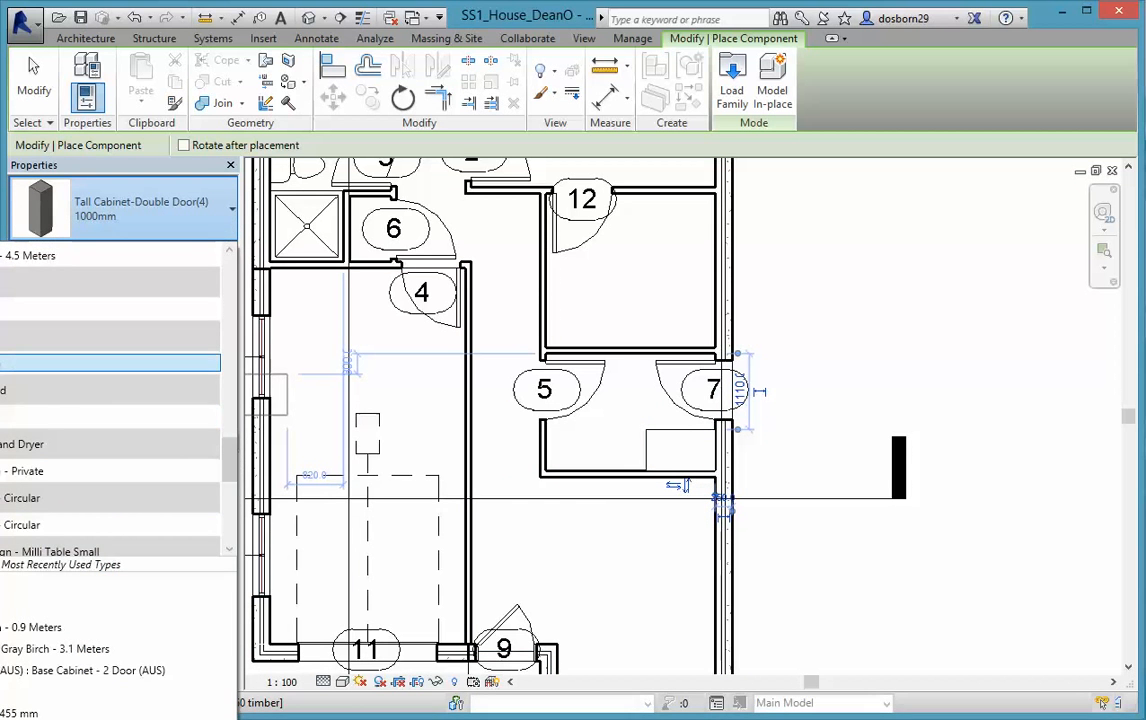
click(110, 362)
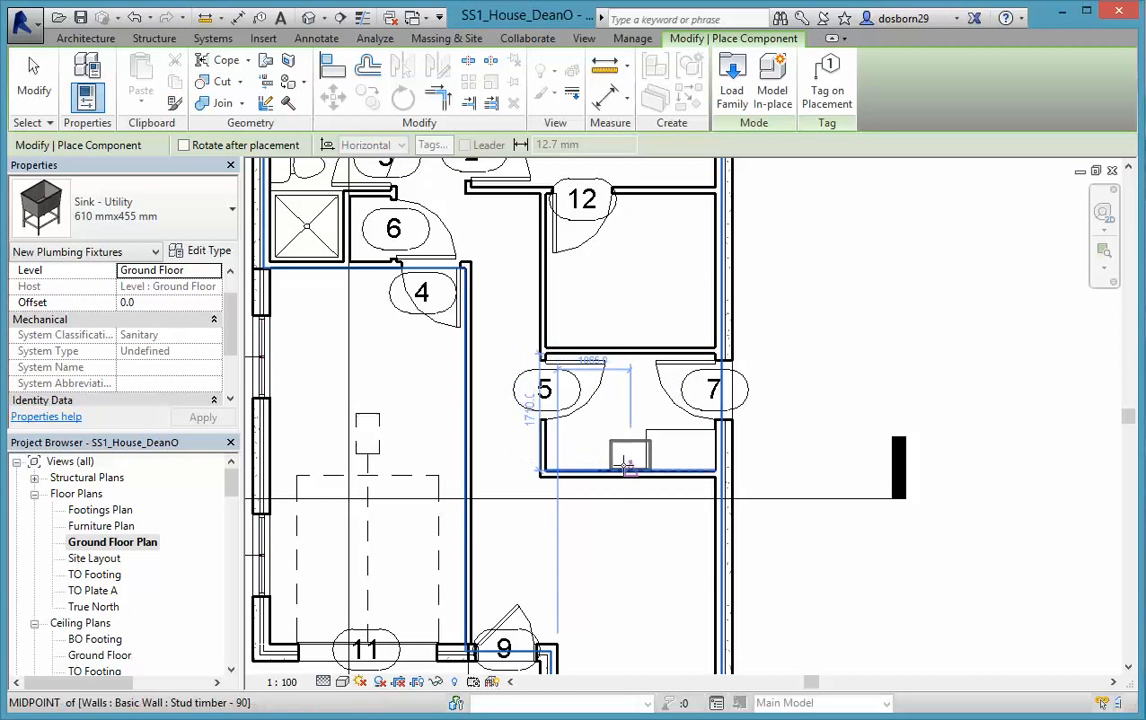
click(625, 462)
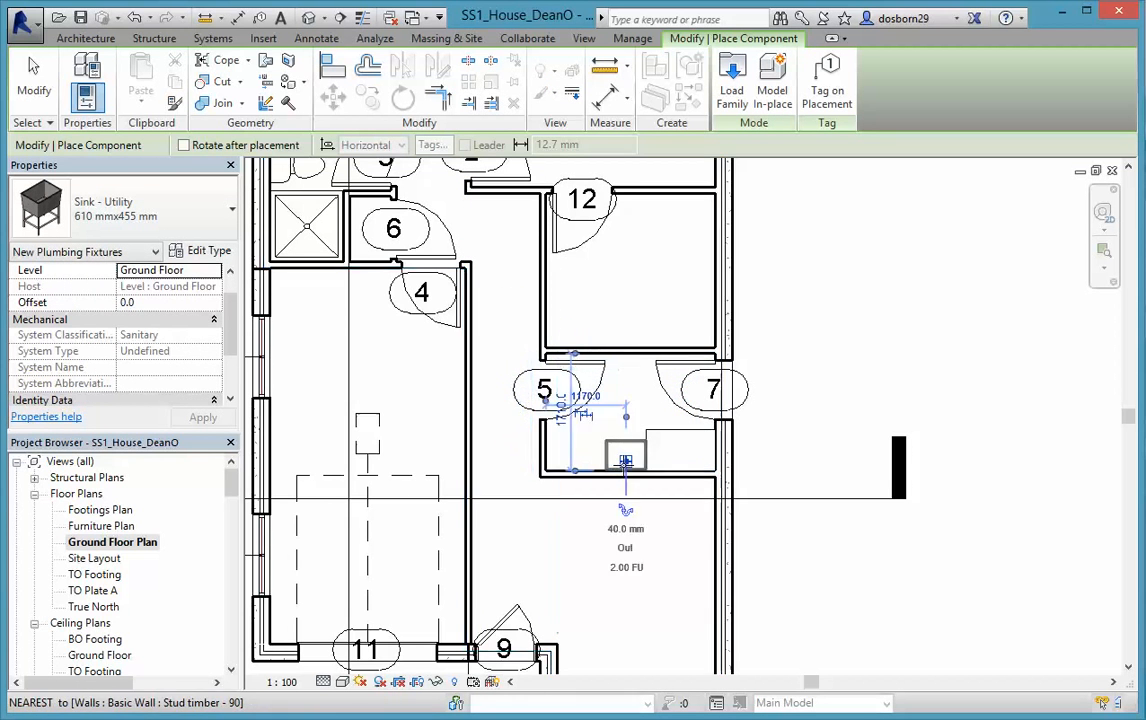
Place a rotated 660 mmx635 mm - Private Stacked Washer and Dryer beside the utility sink, backing onto the same laundry wall.
click(230, 212)
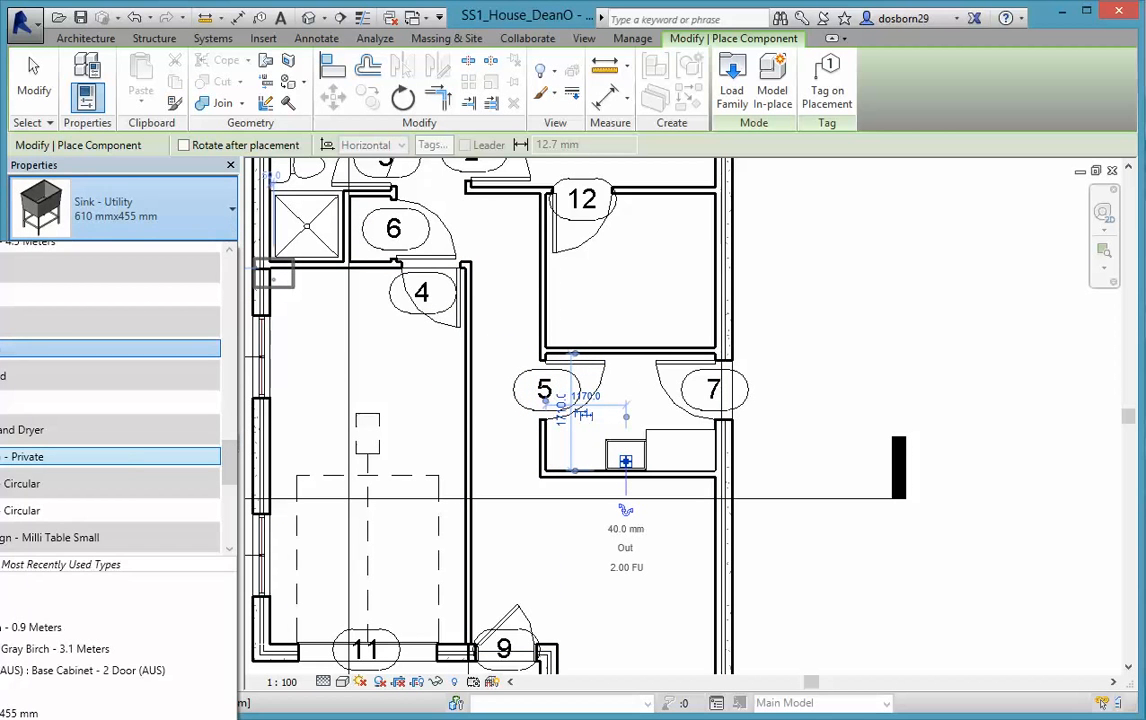
click(110, 456)
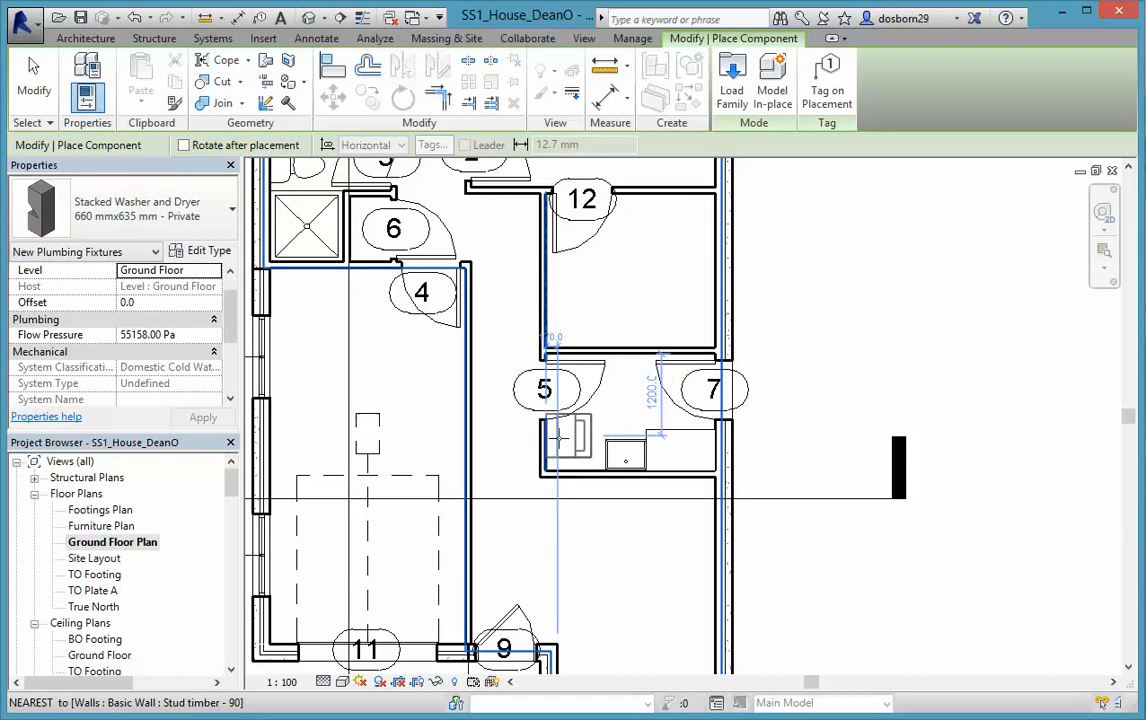
key(space)
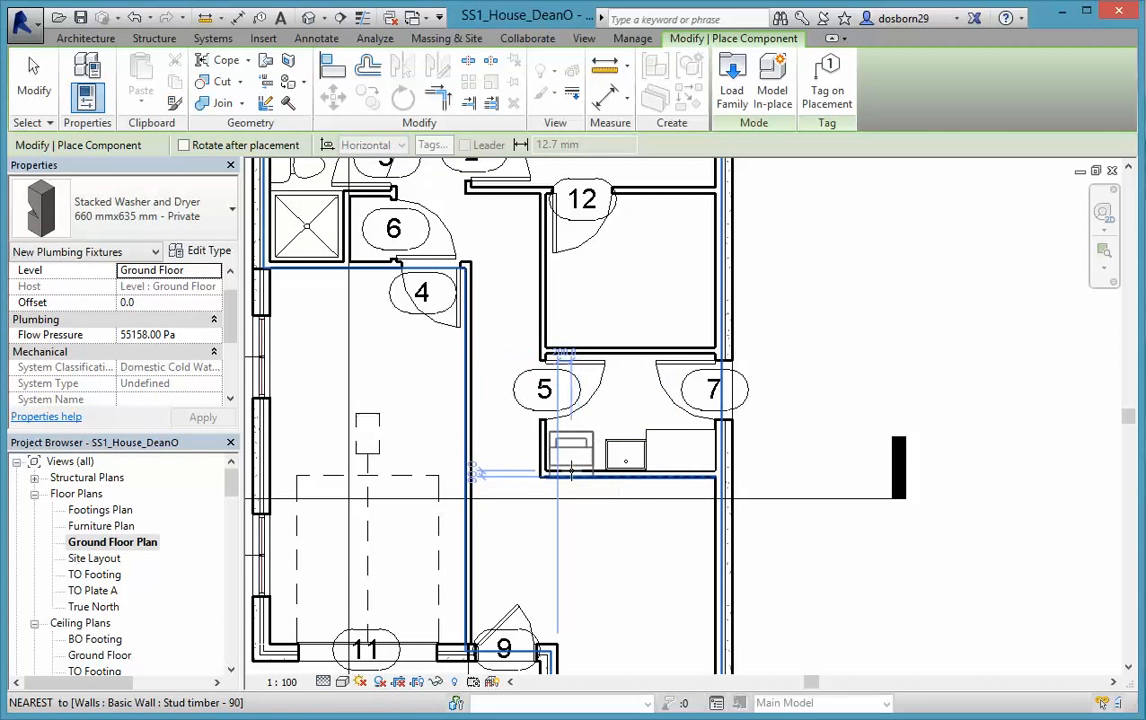
click(572, 476)
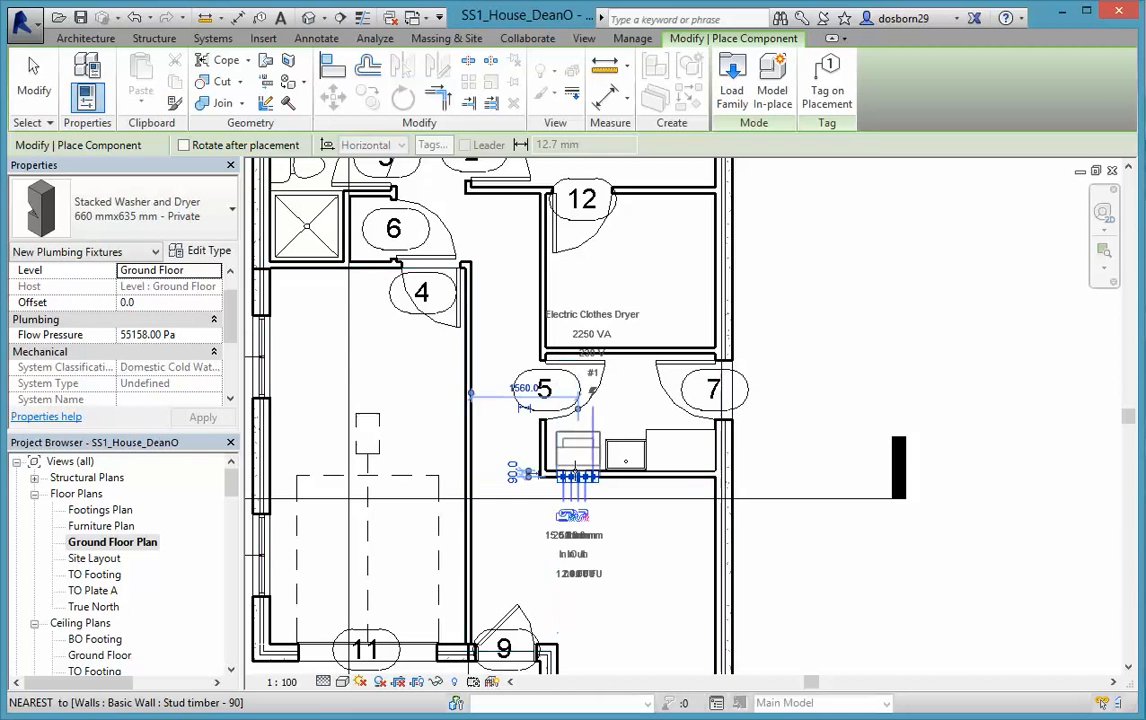
key(Escape)
key(Escape)
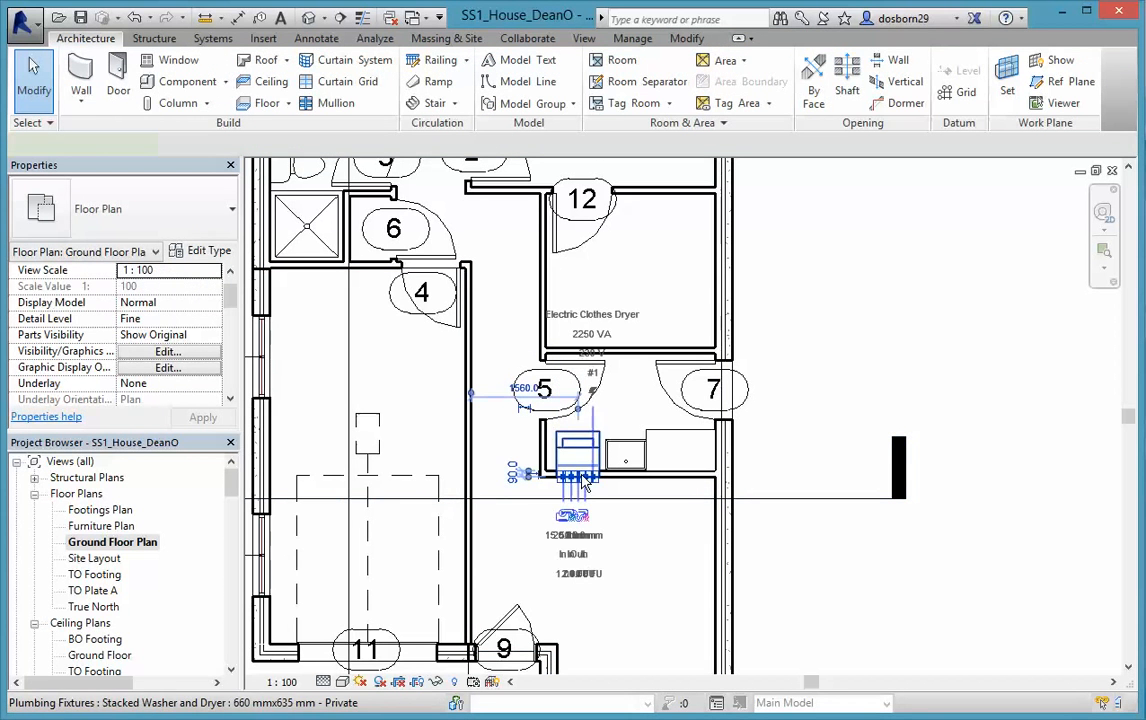
Move the stacked washer and dryer so its back sits flush against the laundry wall's inner face, near the corner.
click(578, 457)
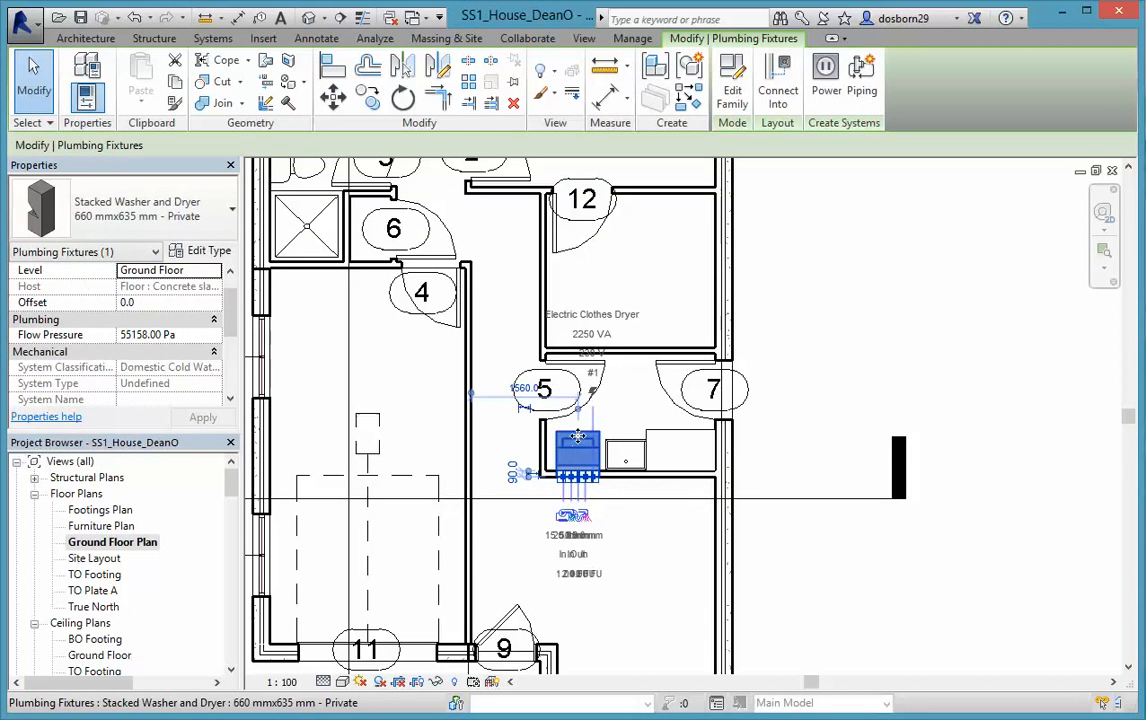
mouse_move(578, 437)
mouse_down()
mouse_move(574, 417)
mouse_move(586, 466)
mouse_move(580, 453)
mouse_up()
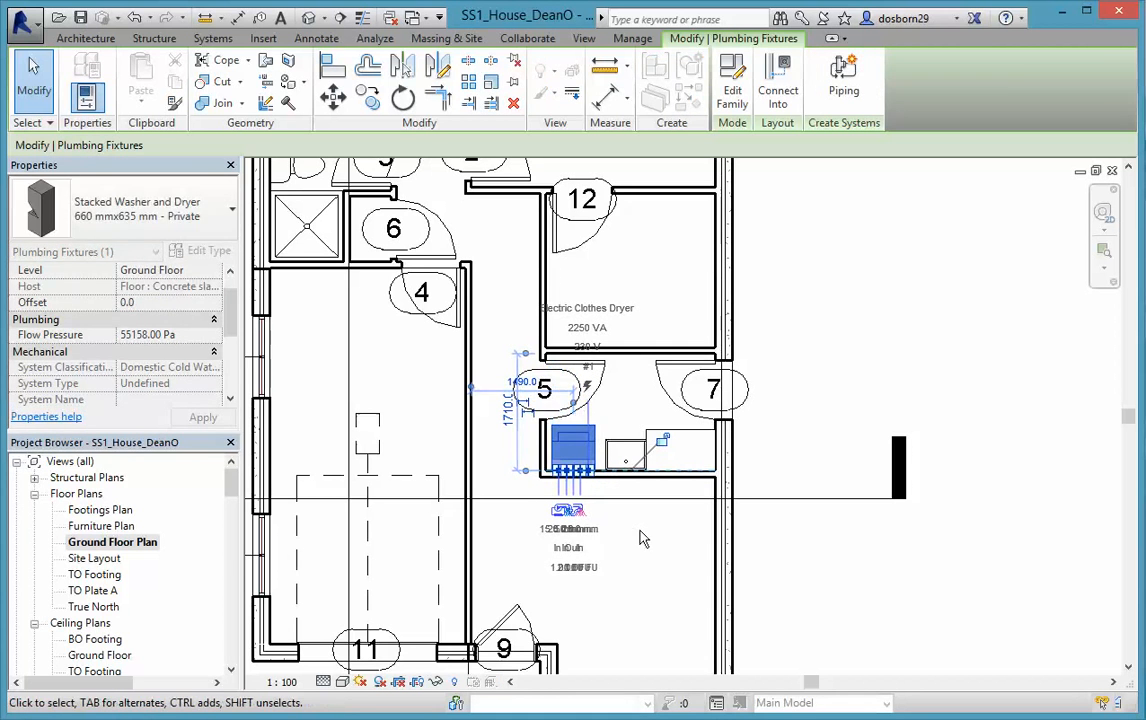
click(640, 538)
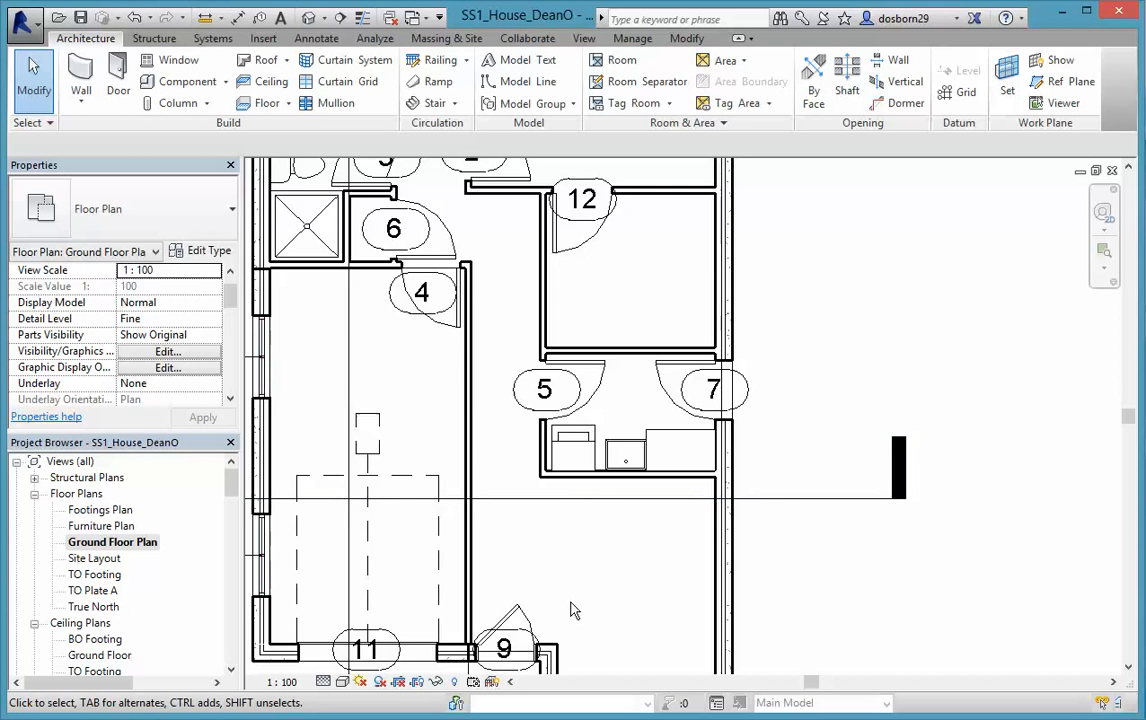
Place a Bed-Shaker King 78" x 83" in the bedroom served by door 2, headboard centred on the wall opposite that door.
scroll(573, 610, down, 1)
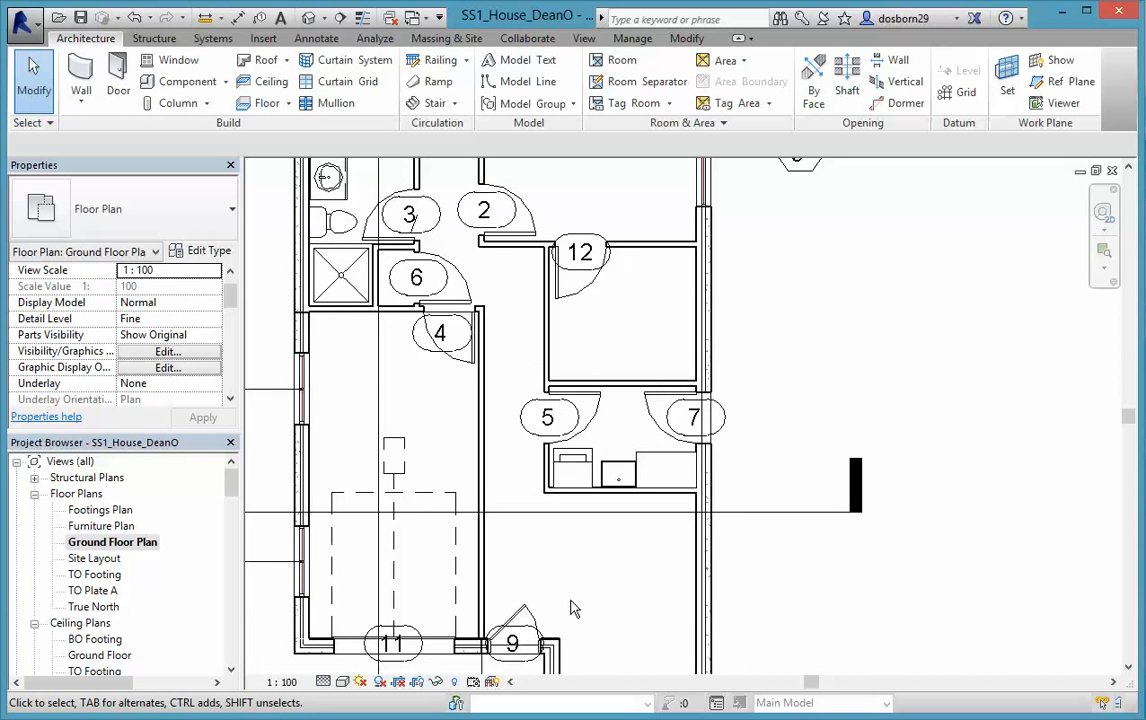
scroll(573, 608, down, 3)
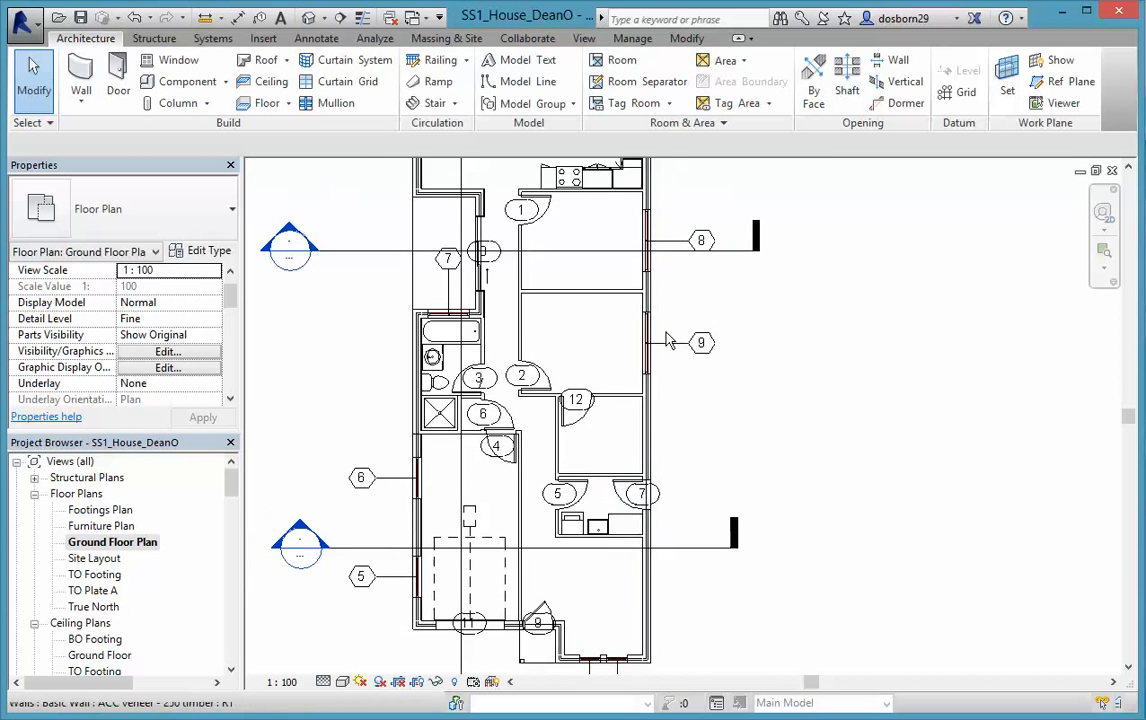
scroll(666, 318, down, 2)
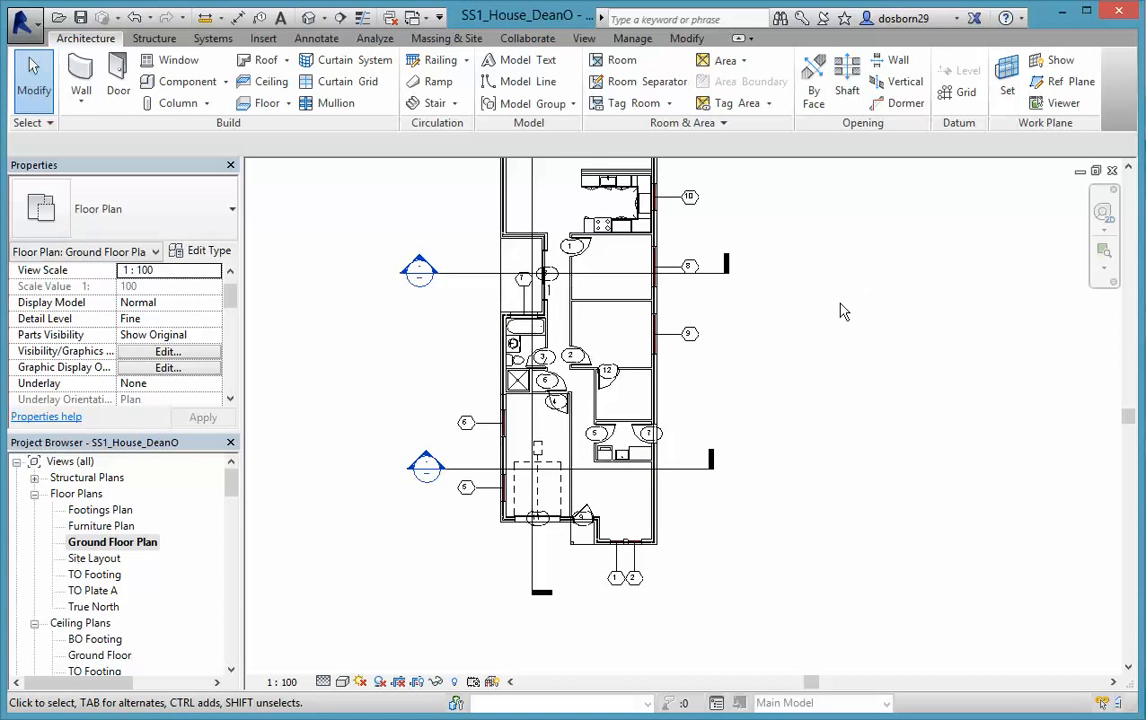
scroll(840, 312, up, 1)
middle_drag(840, 313, 897, 393)
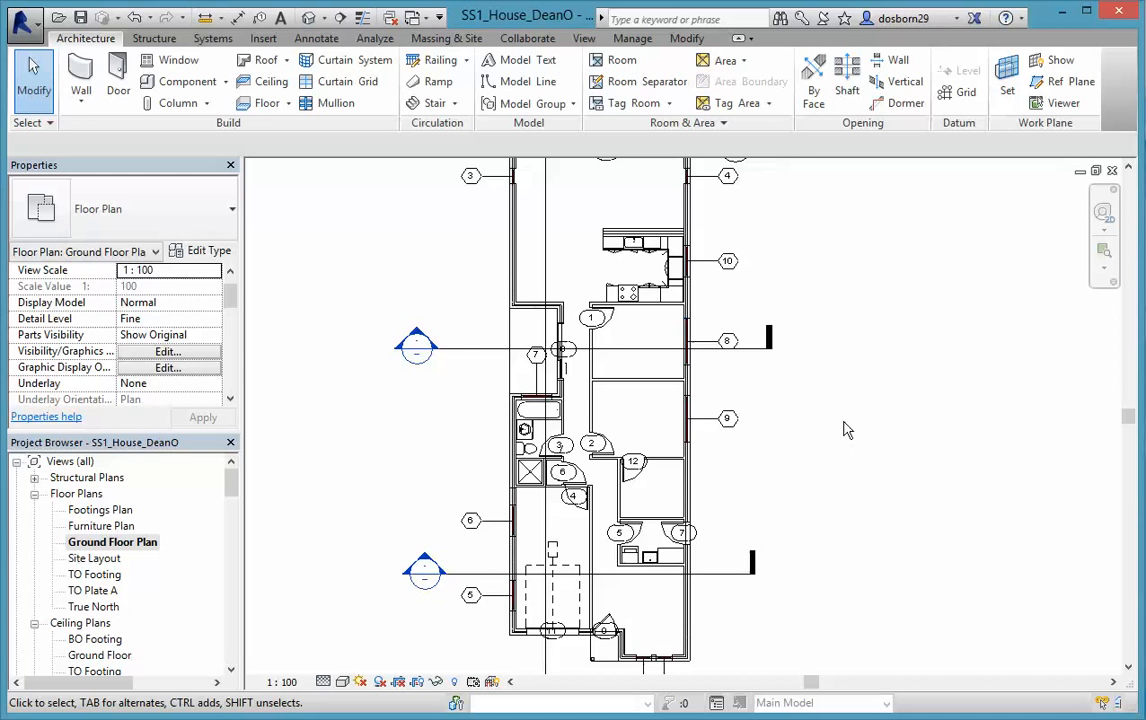
click(187, 84)
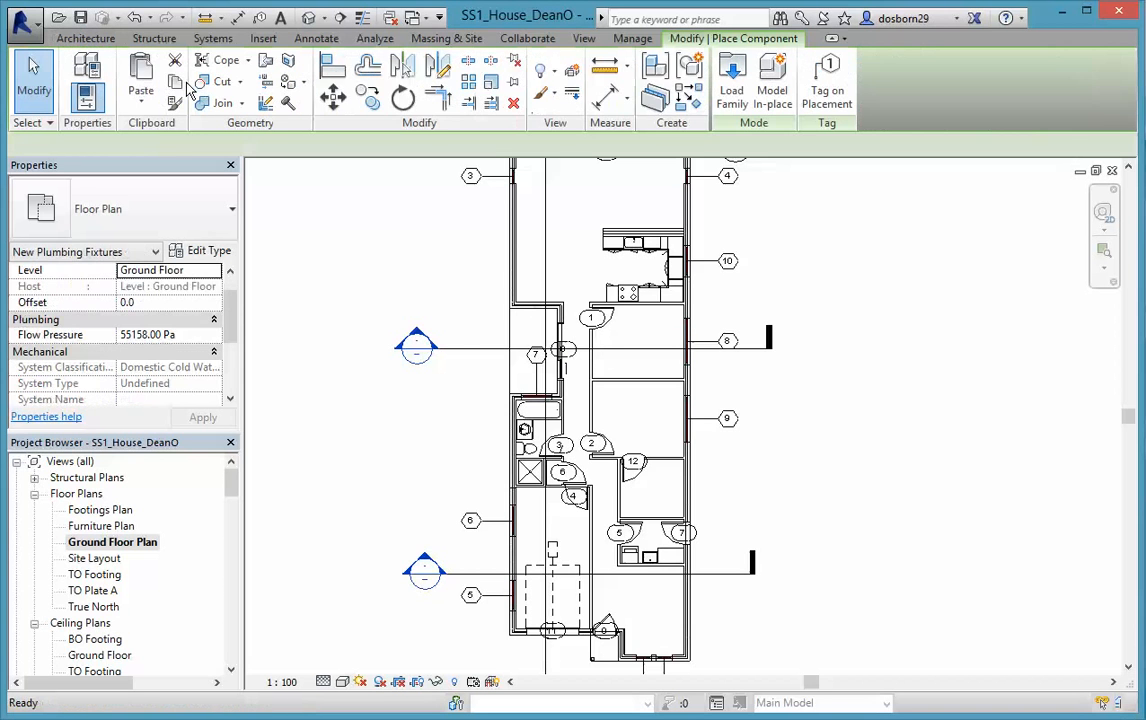
click(232, 210)
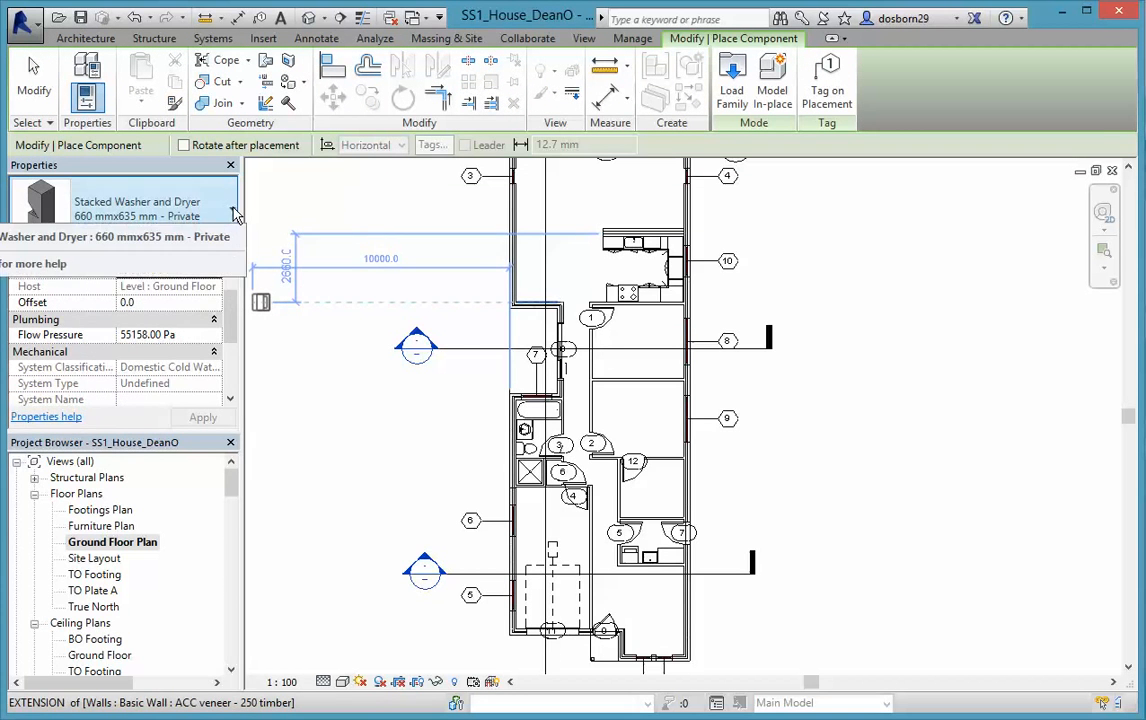
drag(235, 472, 232, 285)
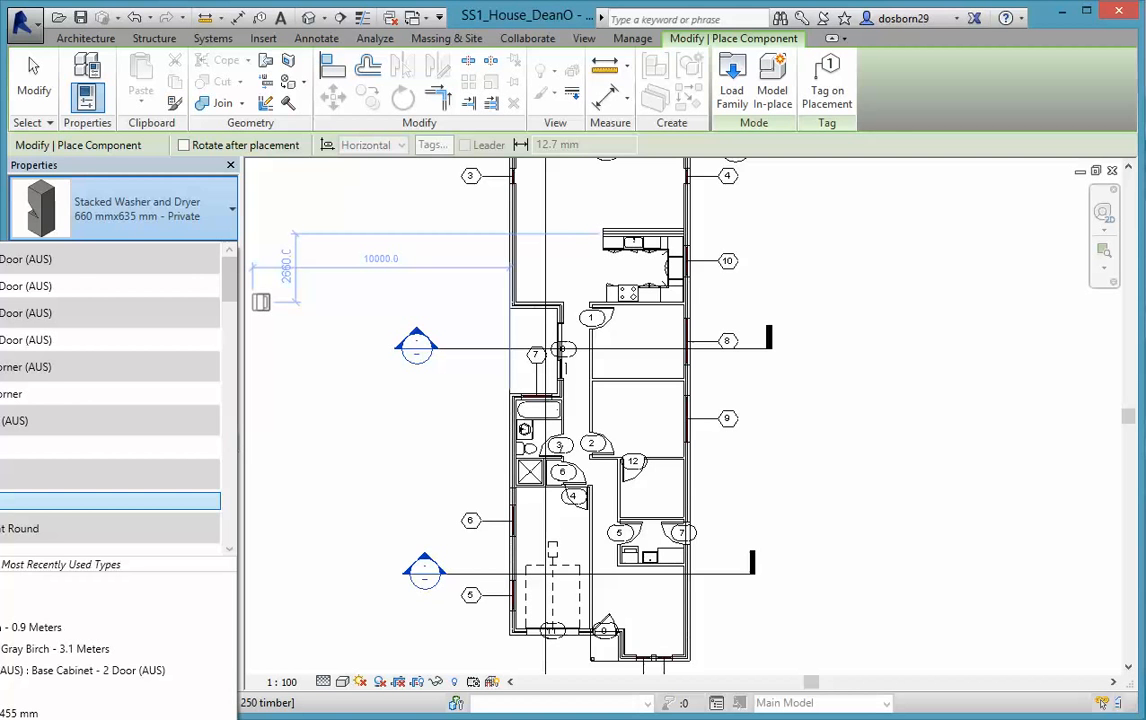
click(110, 501)
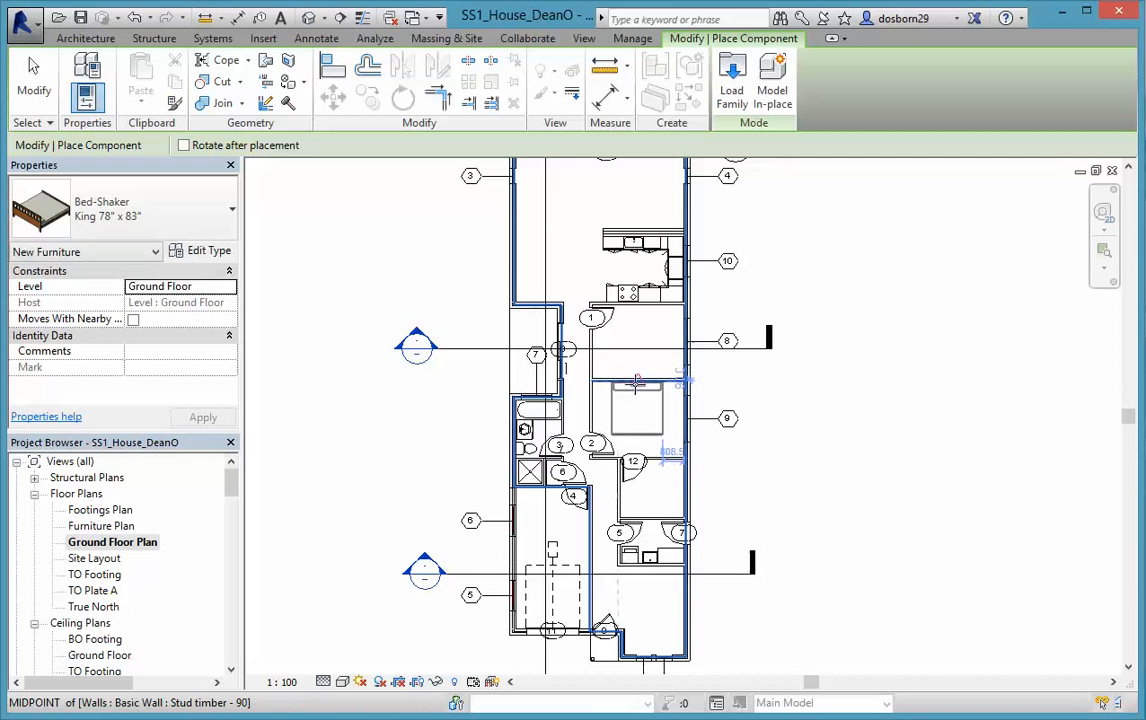
click(636, 380)
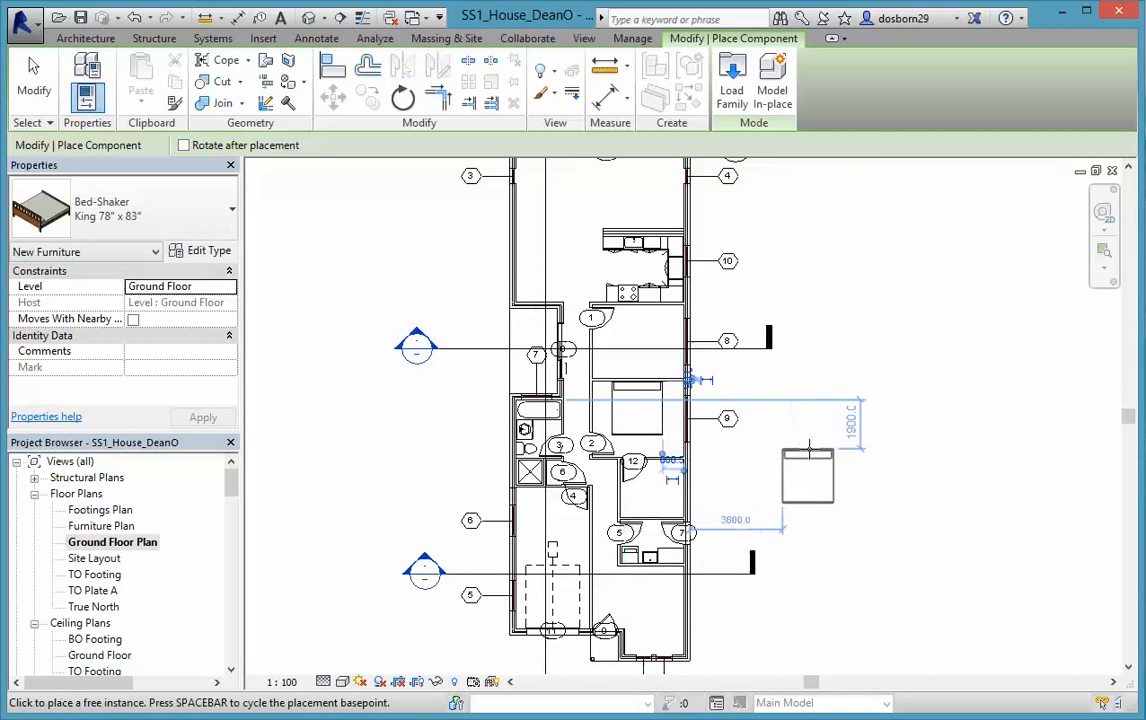
key(Escape)
key(Escape)
Place a Counter Top-Island Depth1200 upright in the room served by door 12, near the corner closest to door 5.
scroll(812, 456, down, 1)
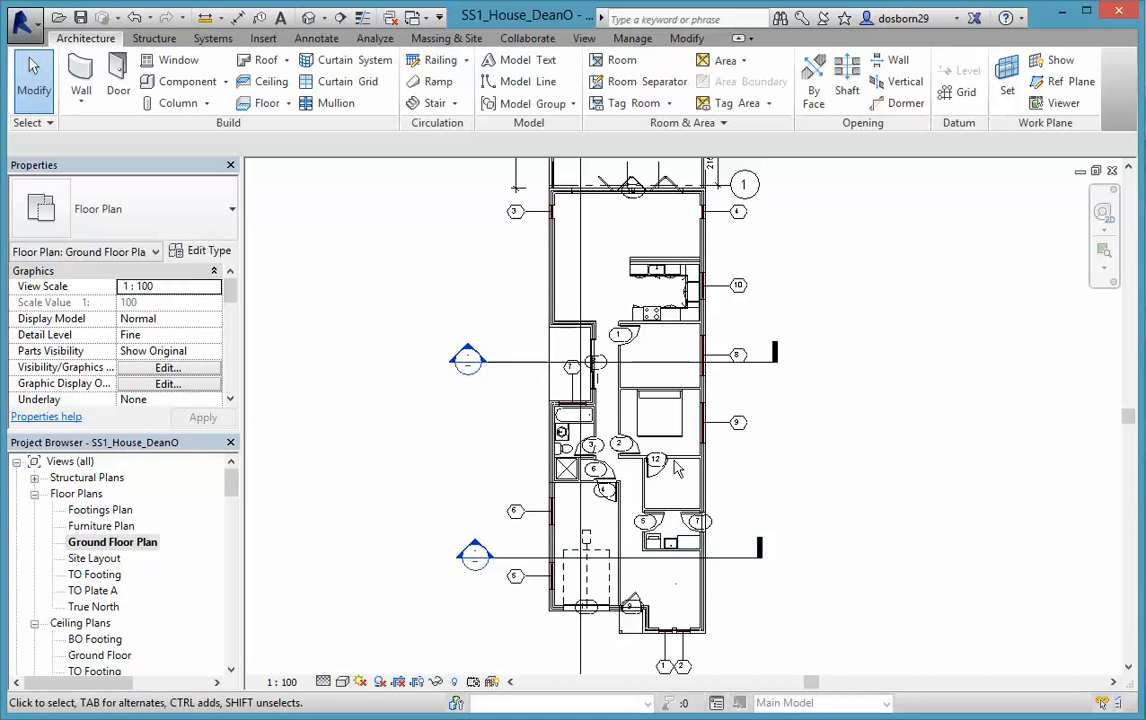
scroll(675, 463, up, 3)
middle_drag(642, 506, 610, 393)
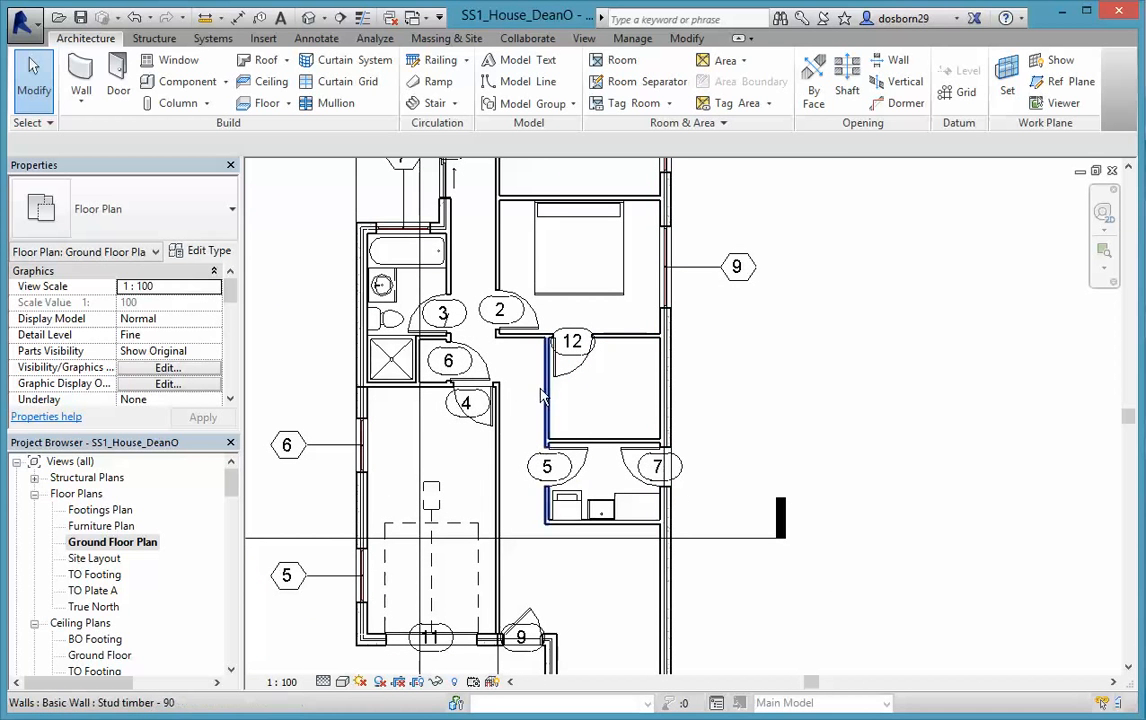
click(230, 214)
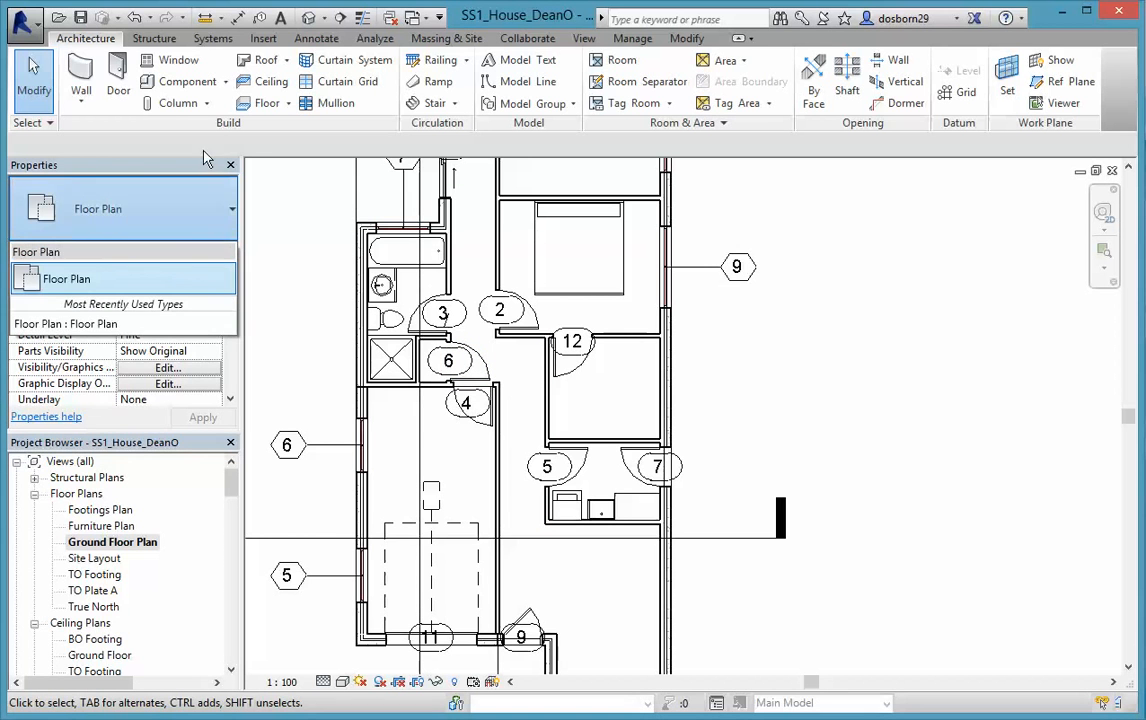
click(190, 82)
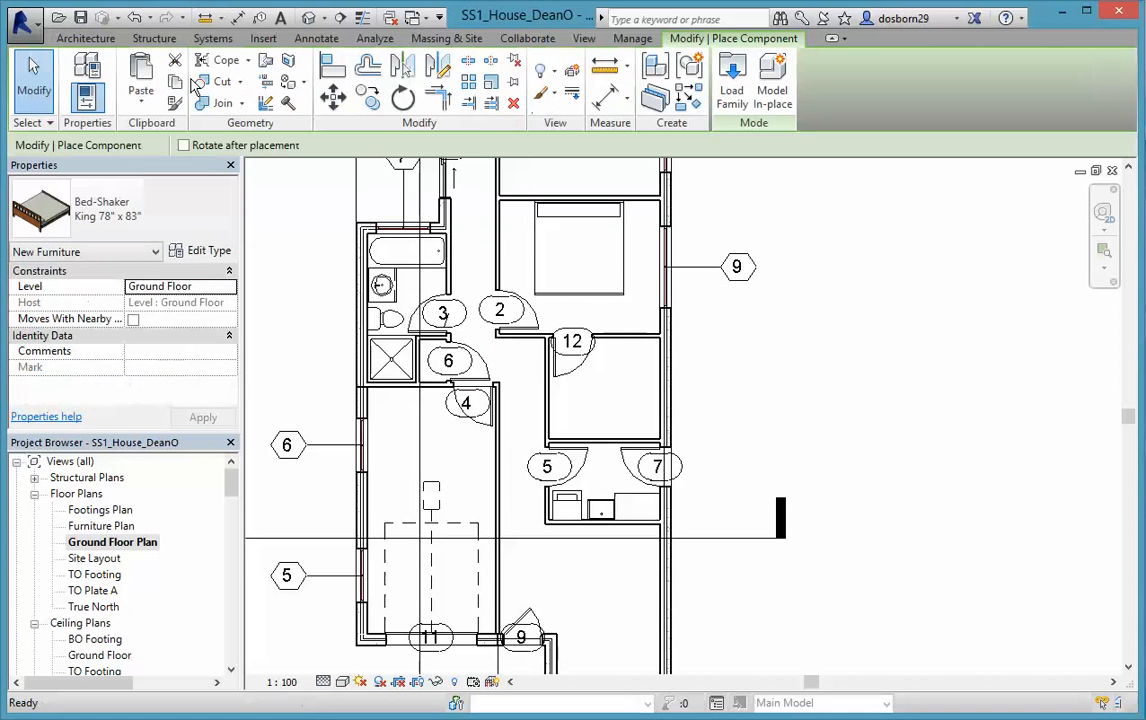
click(226, 214)
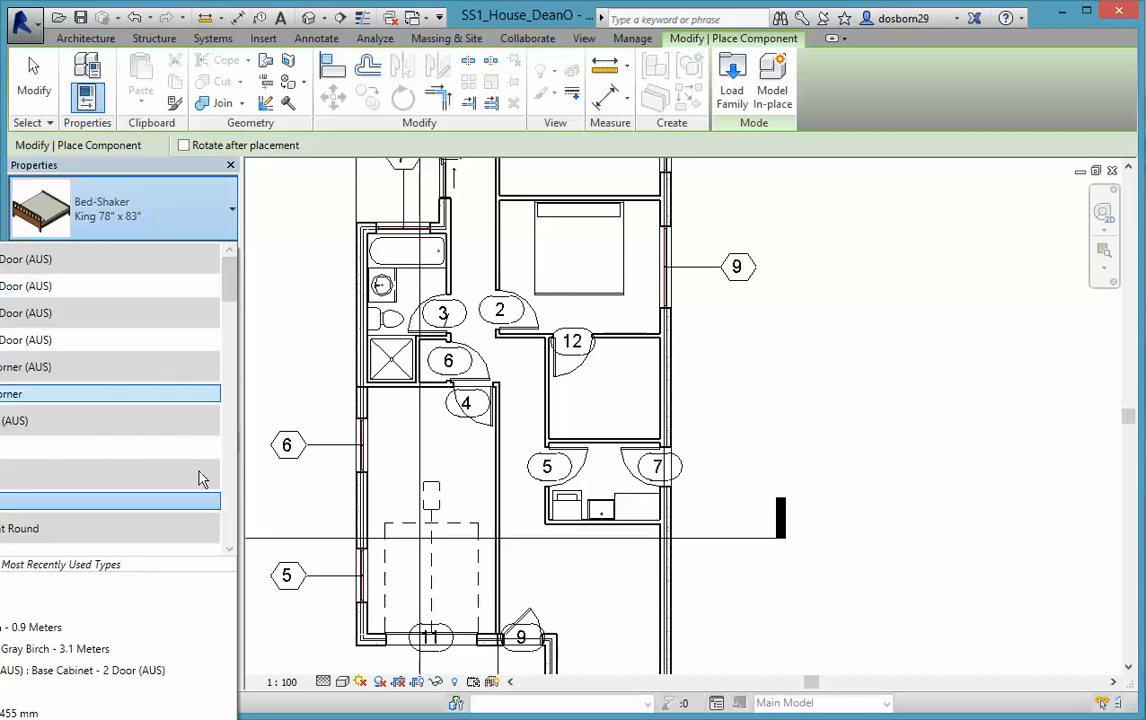
drag(230, 284, 232, 345)
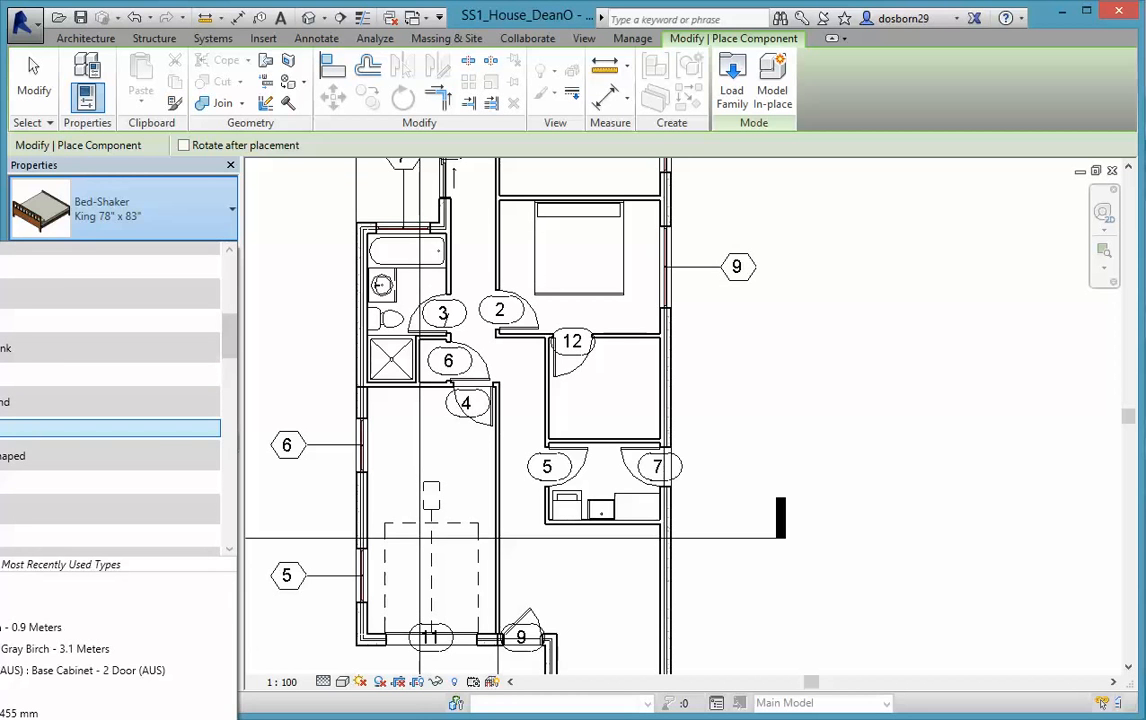
click(110, 428)
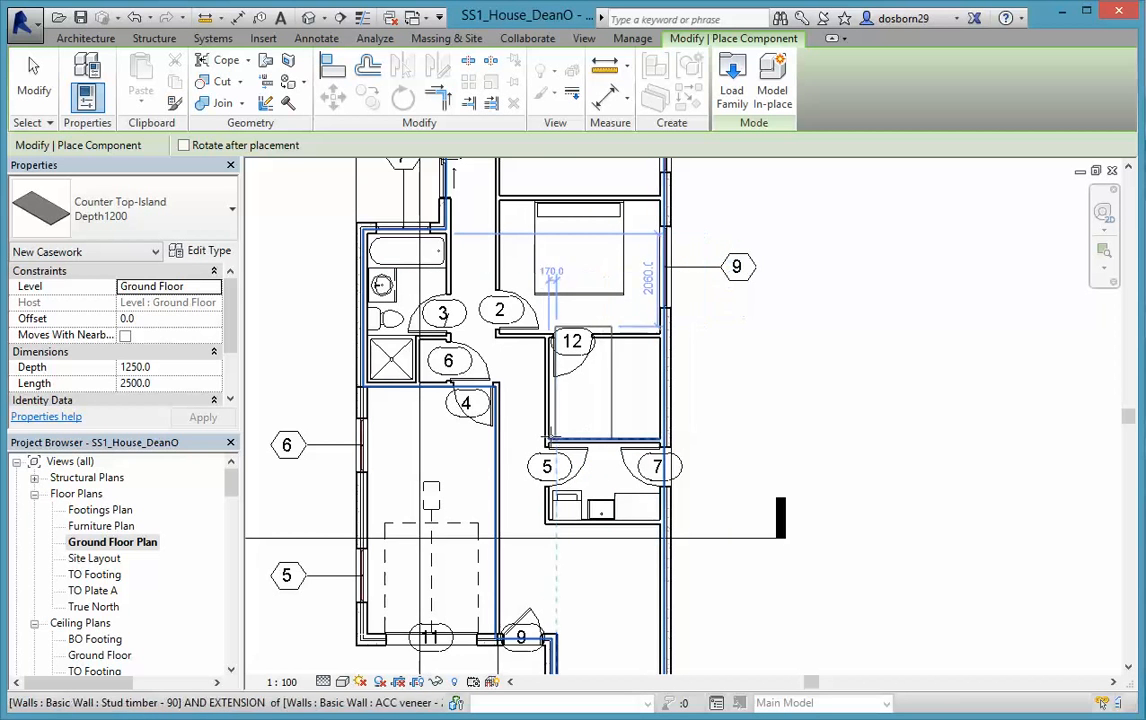
click(555, 436)
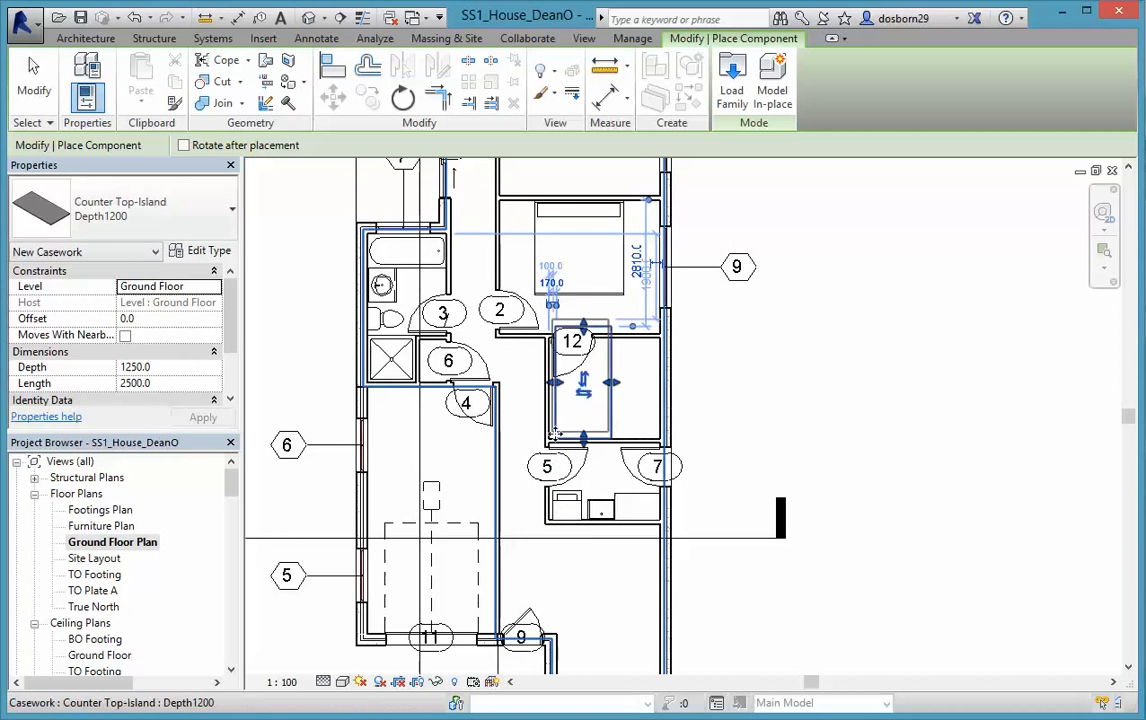
key(Escape)
key(Escape)
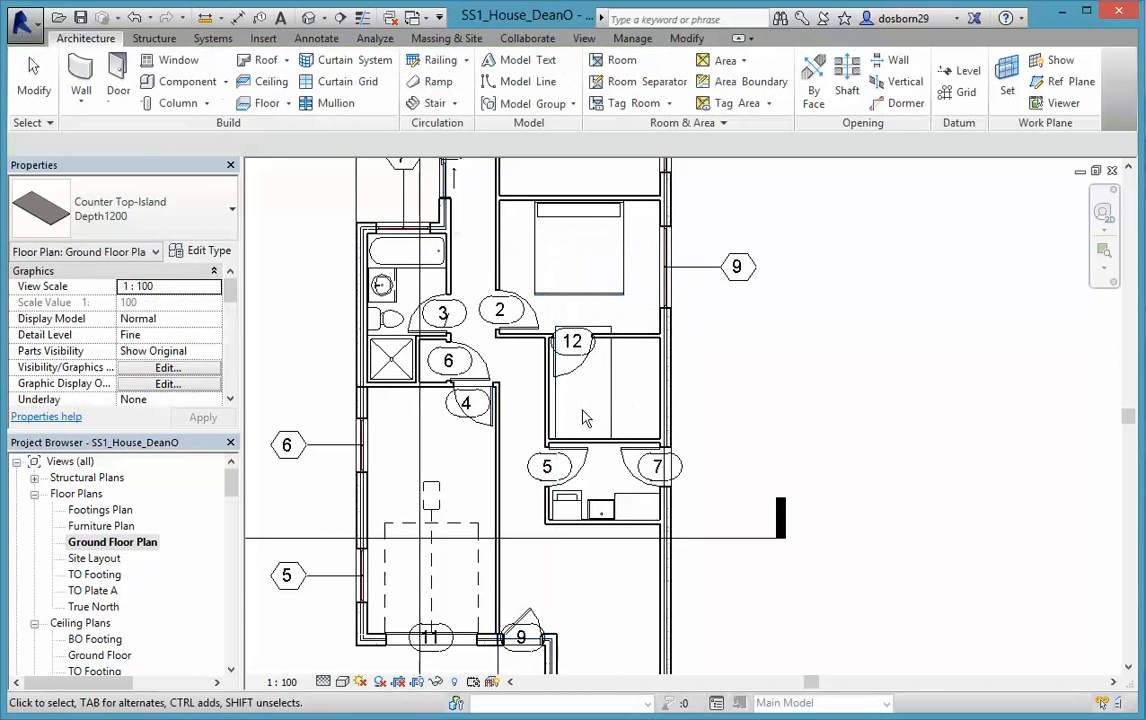
Resize the island countertop in the door 12 room to about 592 mm deep and 1710 mm long.
click(614, 406)
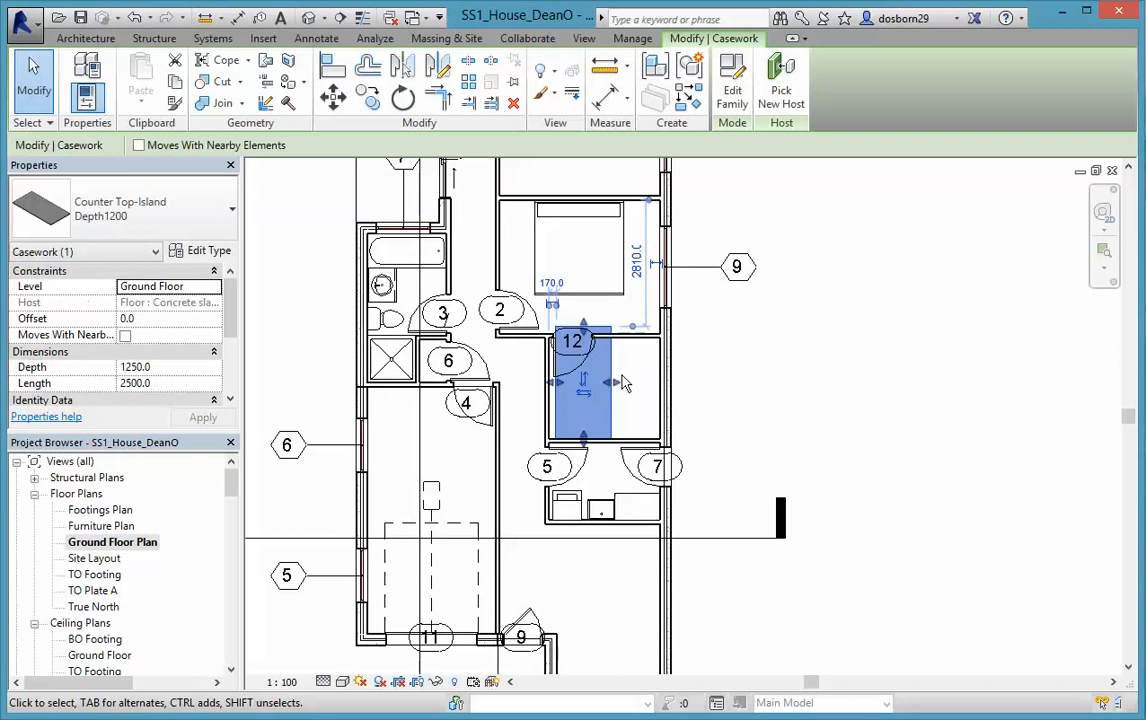
drag(617, 390, 582, 387)
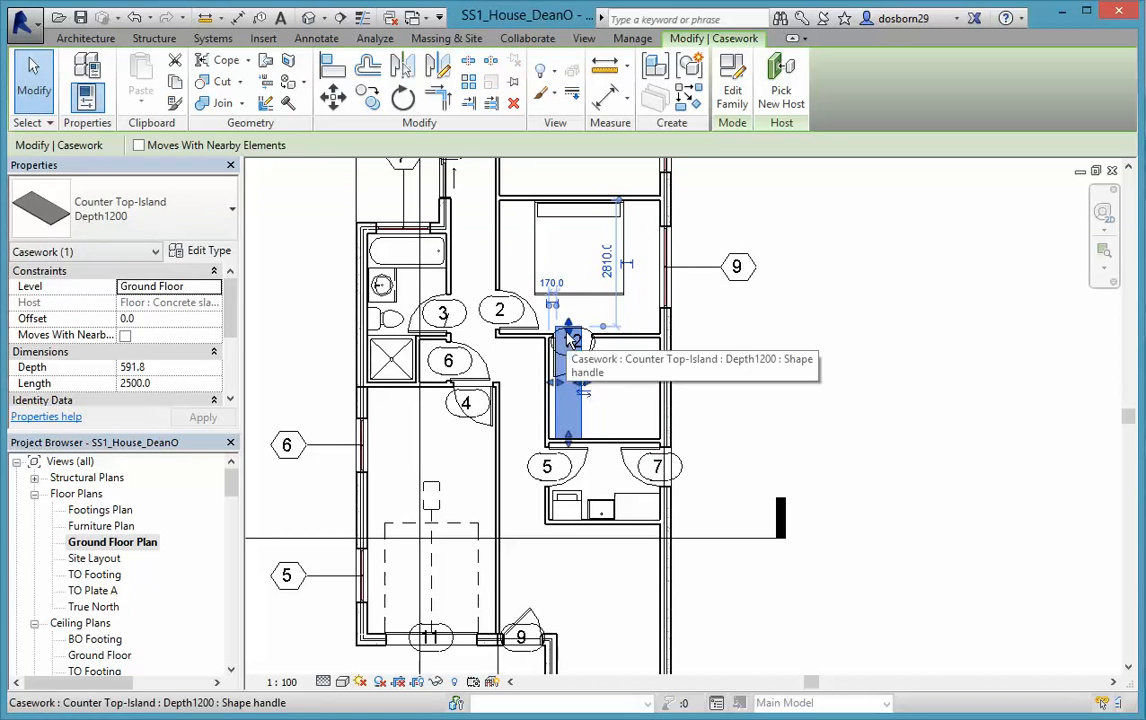
drag(568, 330, 567, 363)
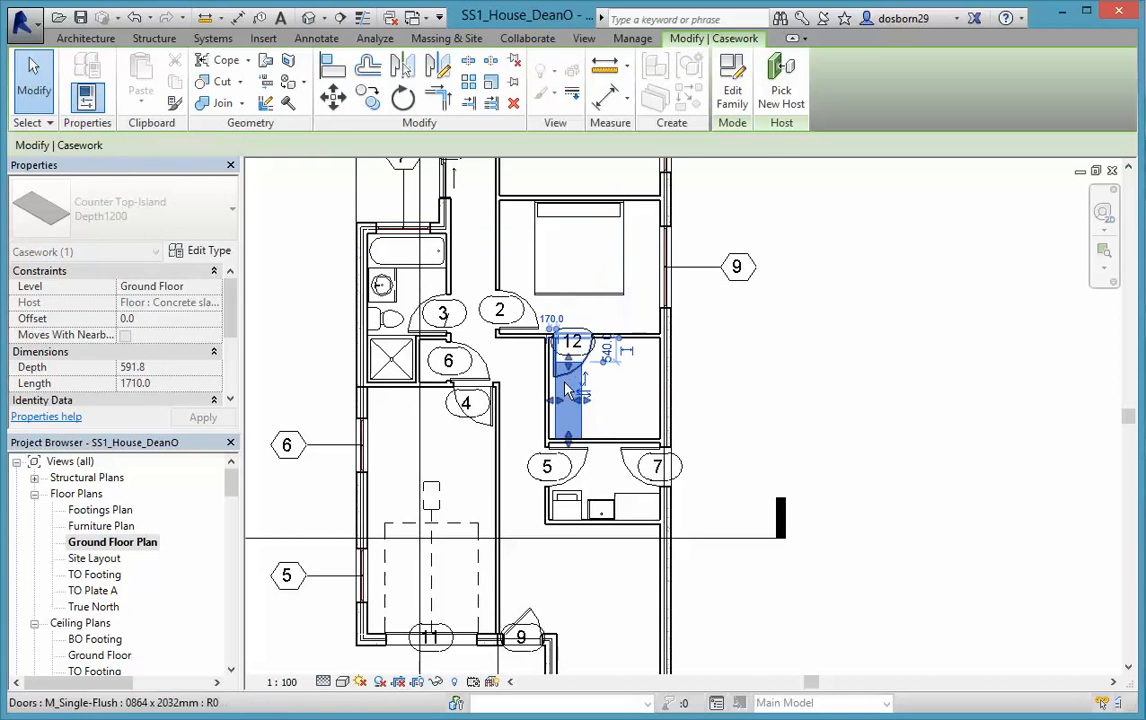
Flip the countertop and nudge it back into the door 12 room until it sits against the inner face of the corridor wall.
click(583, 391)
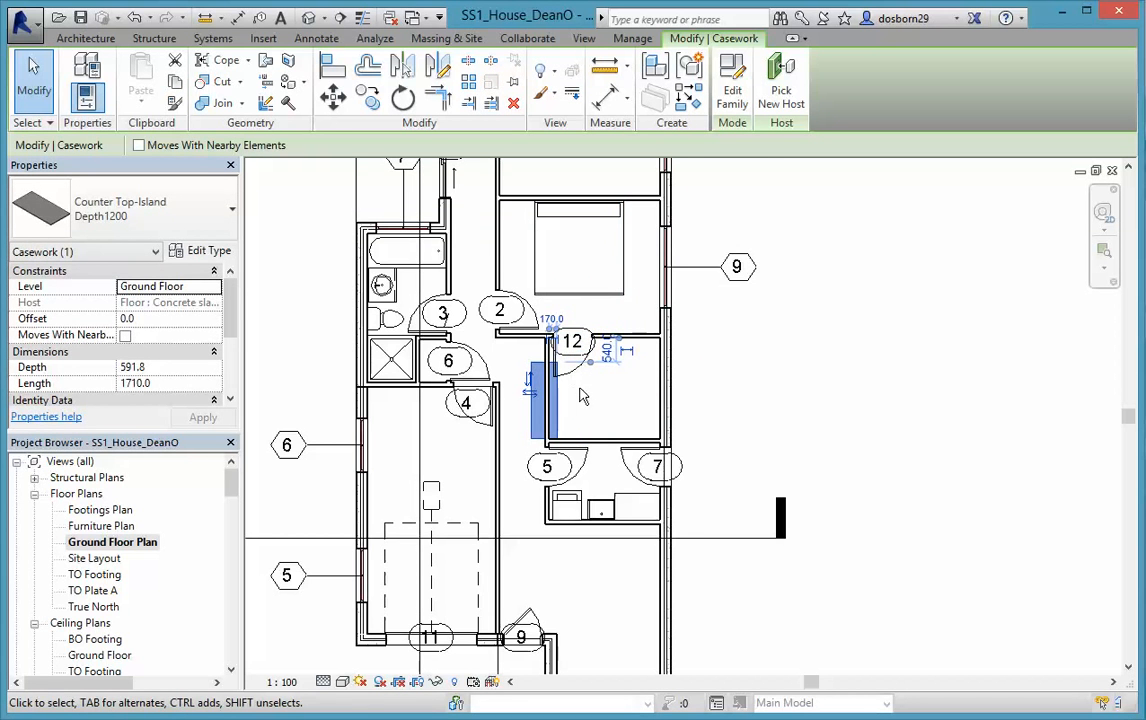
scroll(585, 393, up, 6)
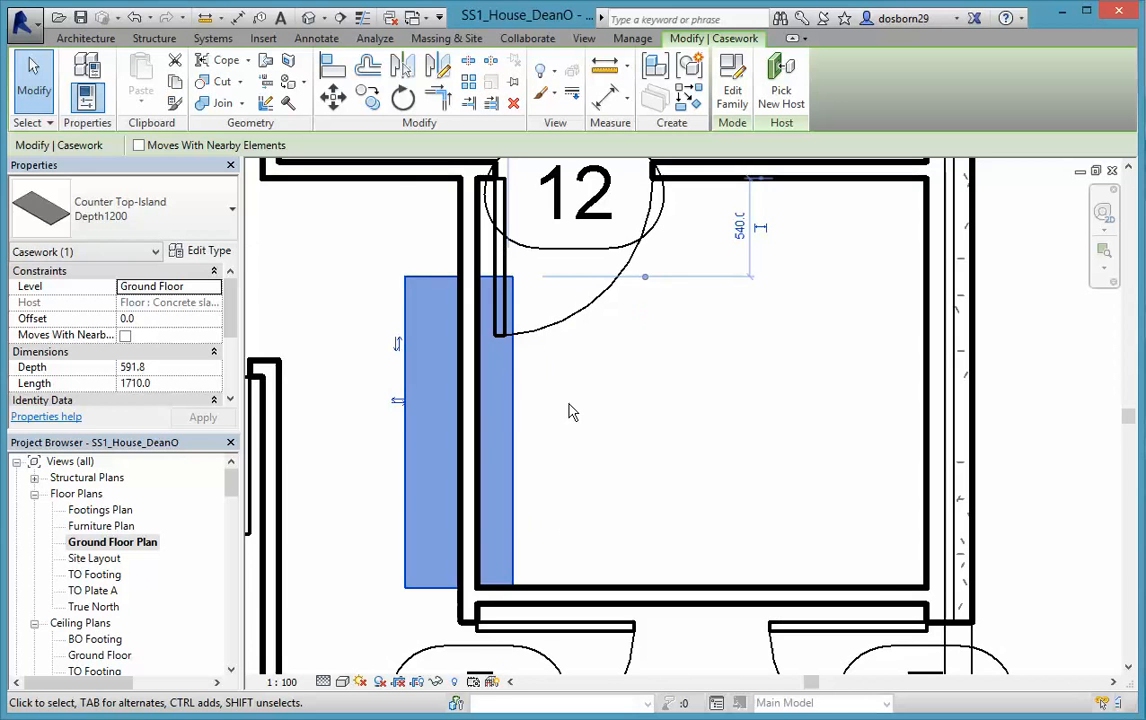
key(Right)
key(Right)
key(Right)
key(Right)
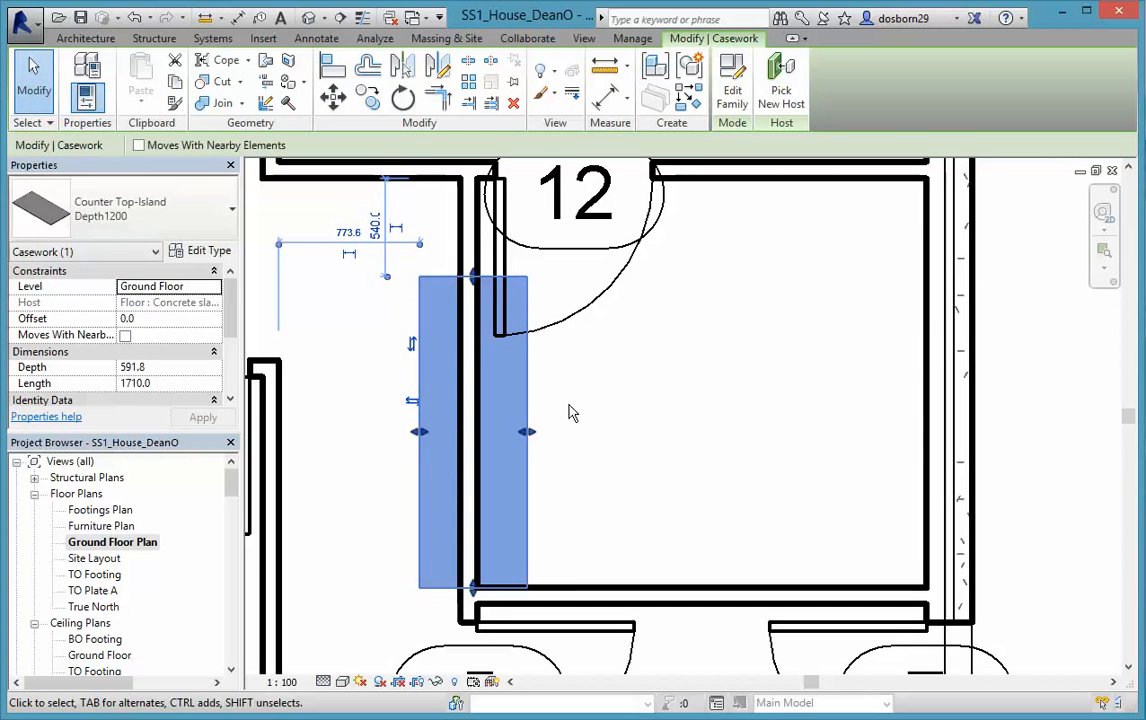
key(Right)
key(Right)
key(Right)
key(Right)
key(Right)
key(Right)
key(Right)
key(Right)
key(Right)
key(Right)
key(Right)
key(Right)
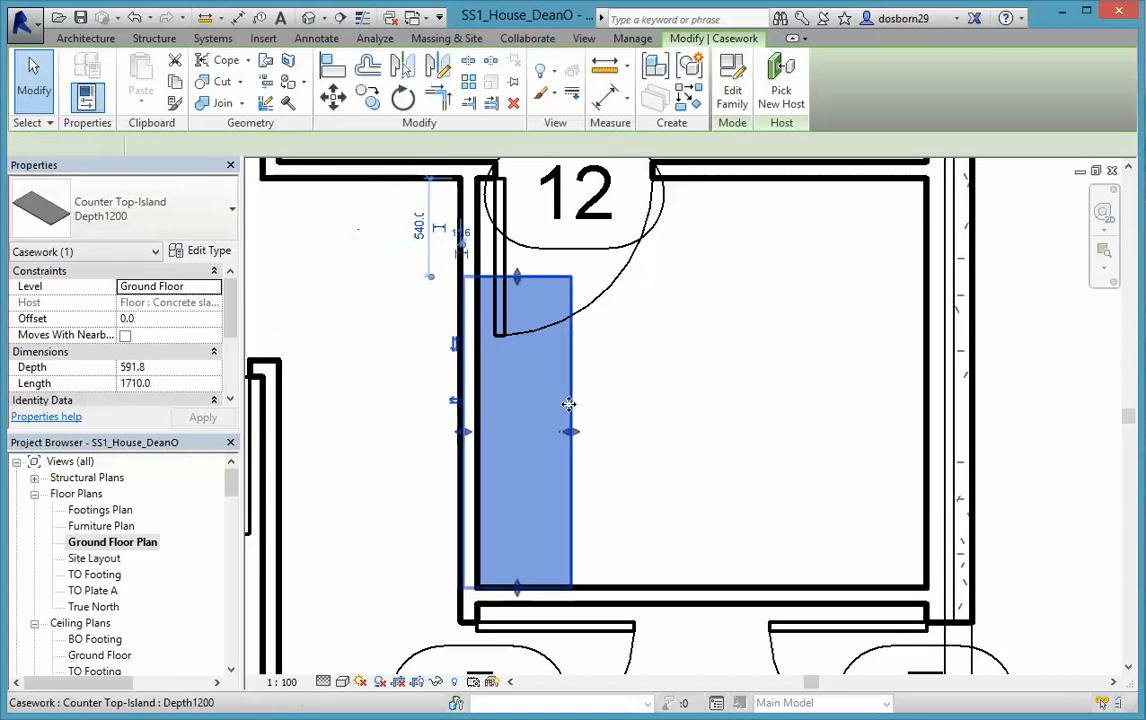
key(Right)
key(Right)
key(Right)
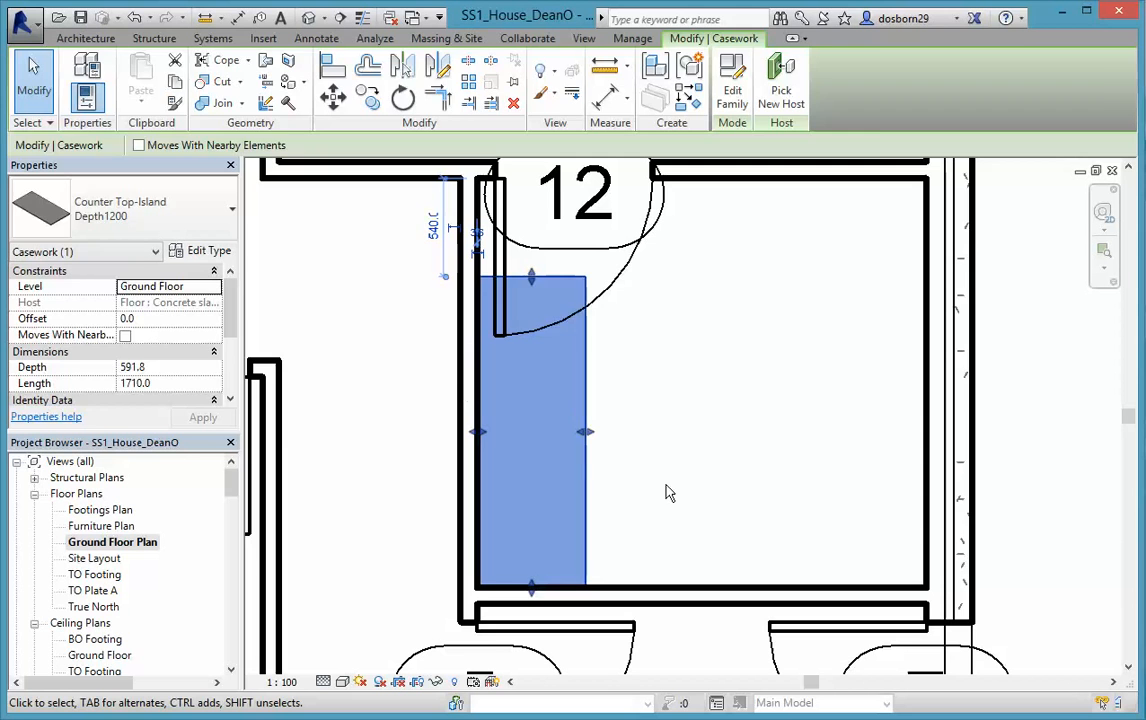
click(669, 493)
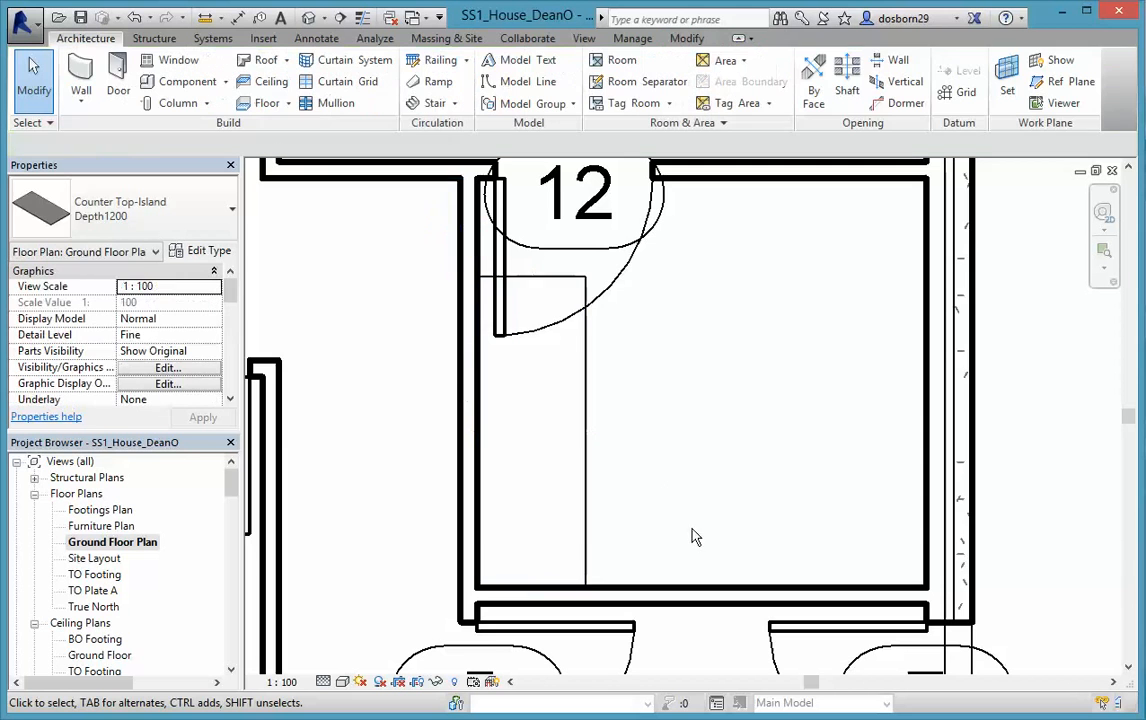
Shorten the countertop to a length of about 1310 mm so it clears the swing of door 12.
click(543, 288)
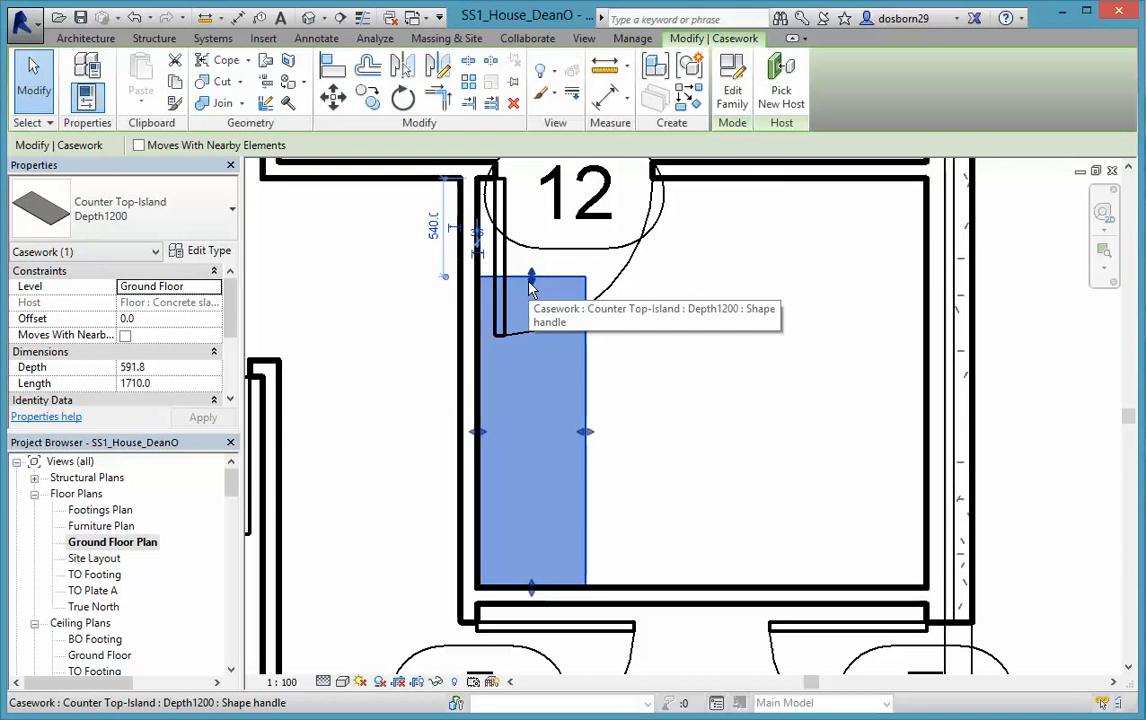
drag(531, 289, 530, 360)
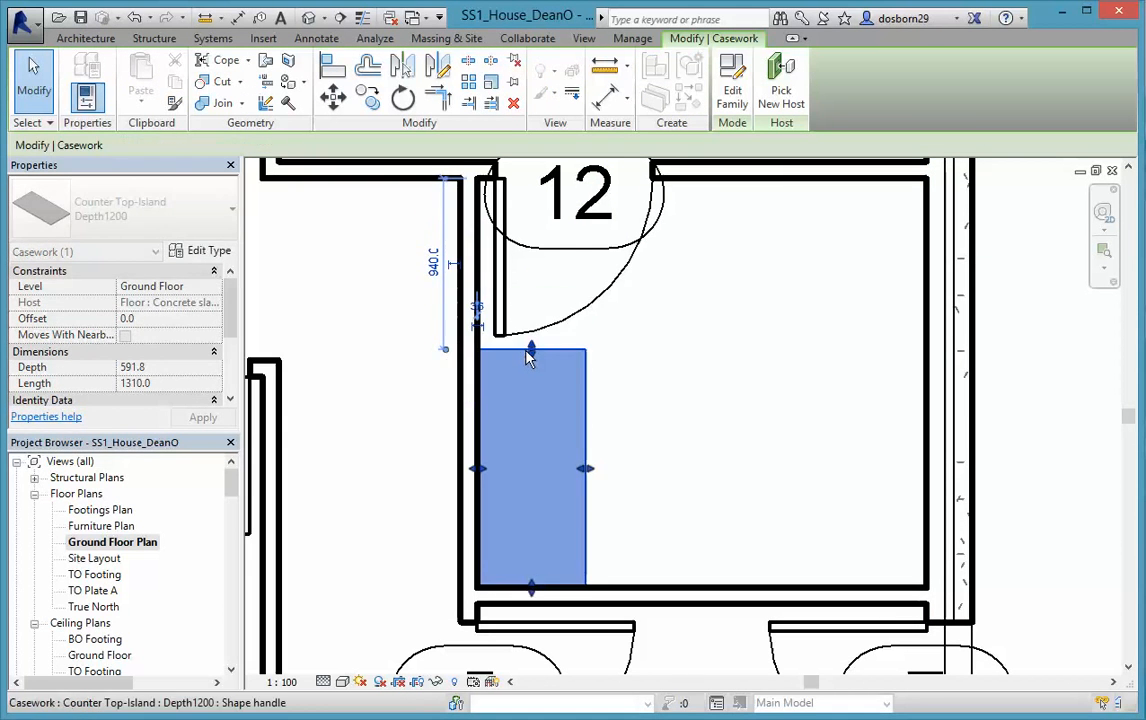
click(734, 371)
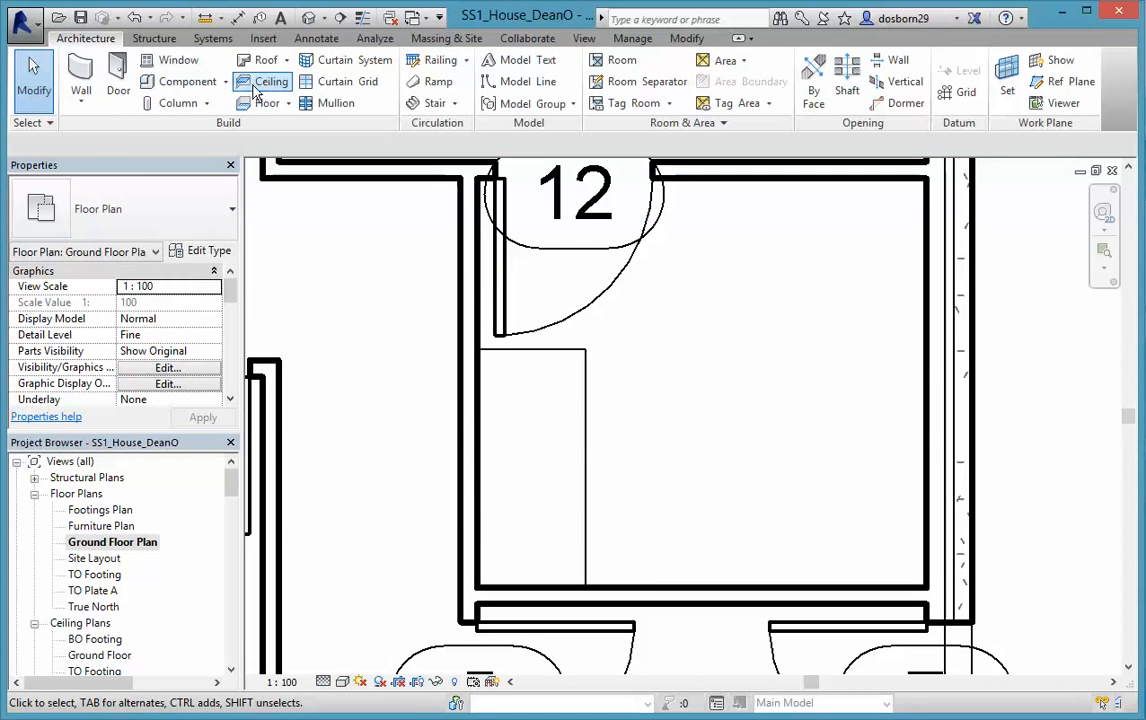
Place a second Counter Top-Island Depth1200 in the door 12 room, lengthwise along the wall shared with the laundry.
click(180, 81)
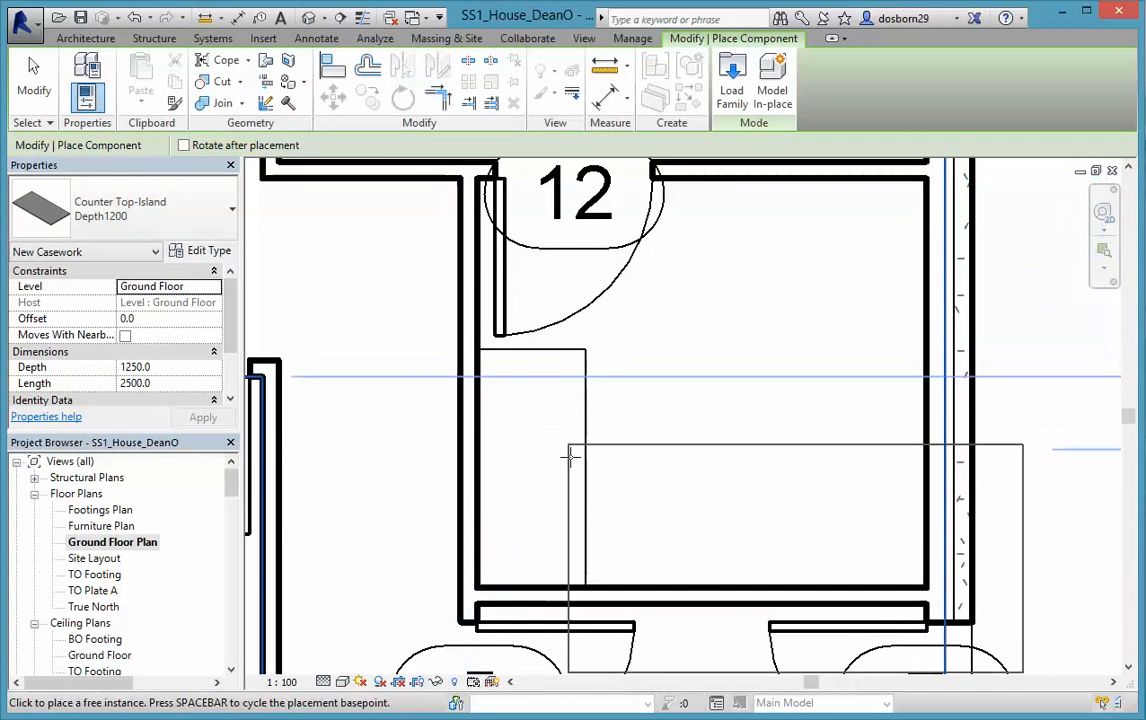
click(502, 366)
scroll(502, 366, down, 3)
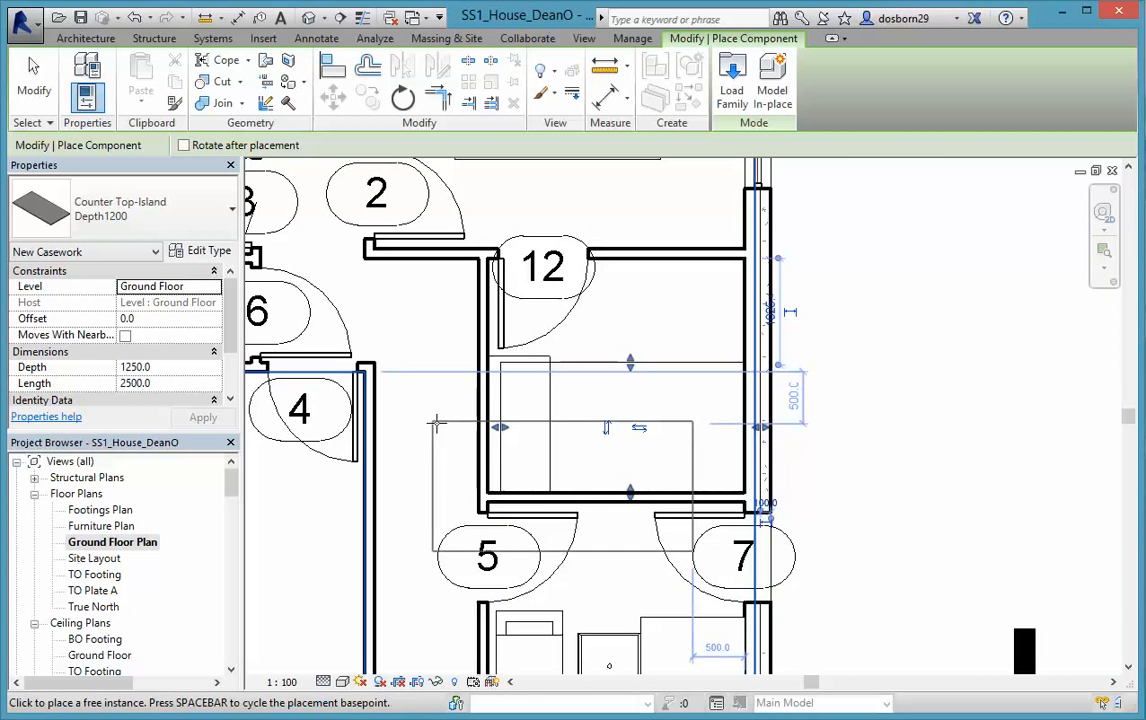
key(Escape)
key(Escape)
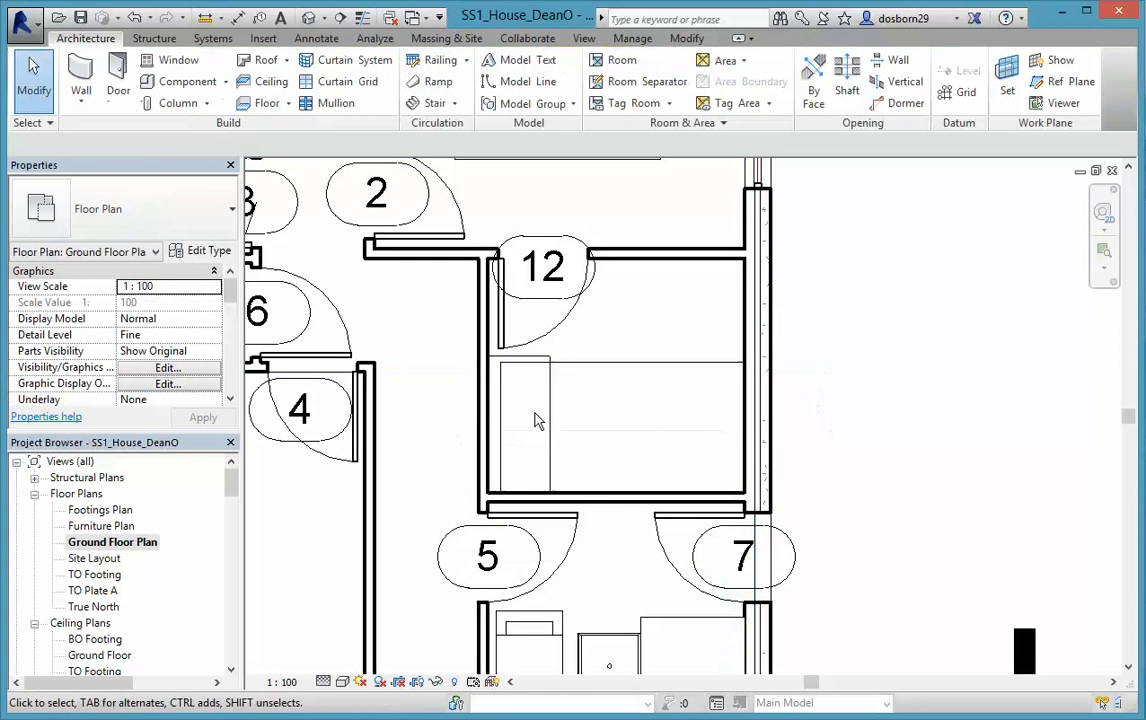
Resize the countertop along the laundry wall to about 2025 mm long, ending at the first countertop, and about 506 mm deep.
click(575, 375)
drag(507, 432, 550, 428)
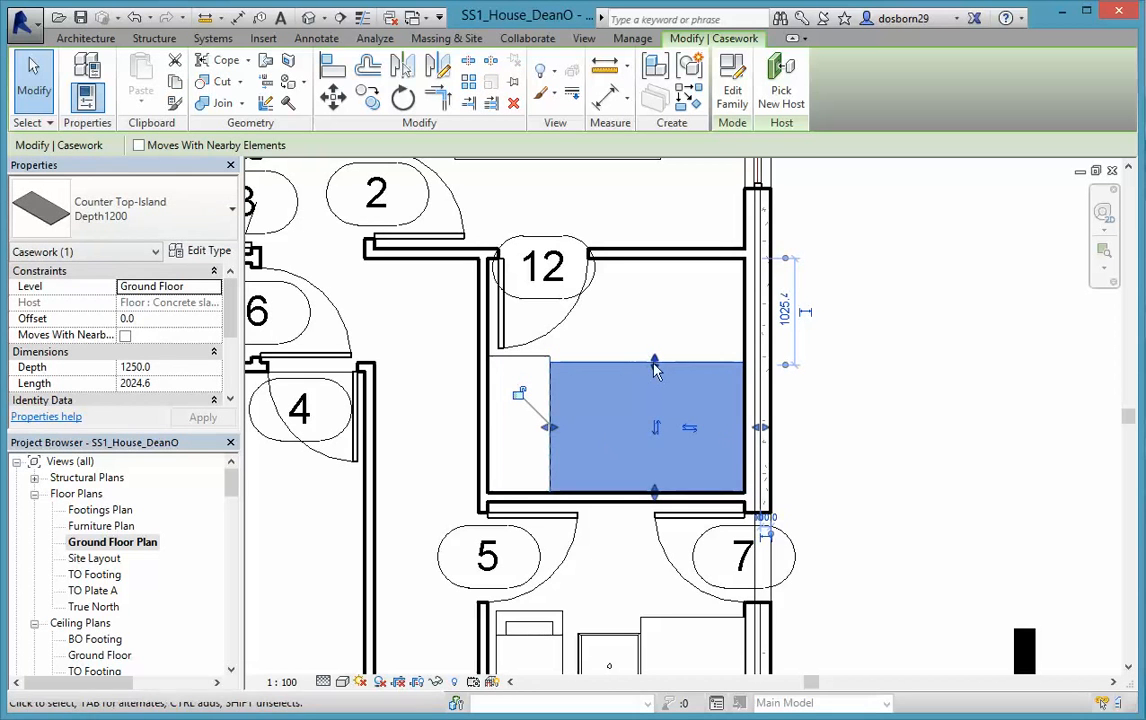
mouse_move(652, 430)
mouse_down()
mouse_move(652, 417)
mouse_move(652, 447)
mouse_up()
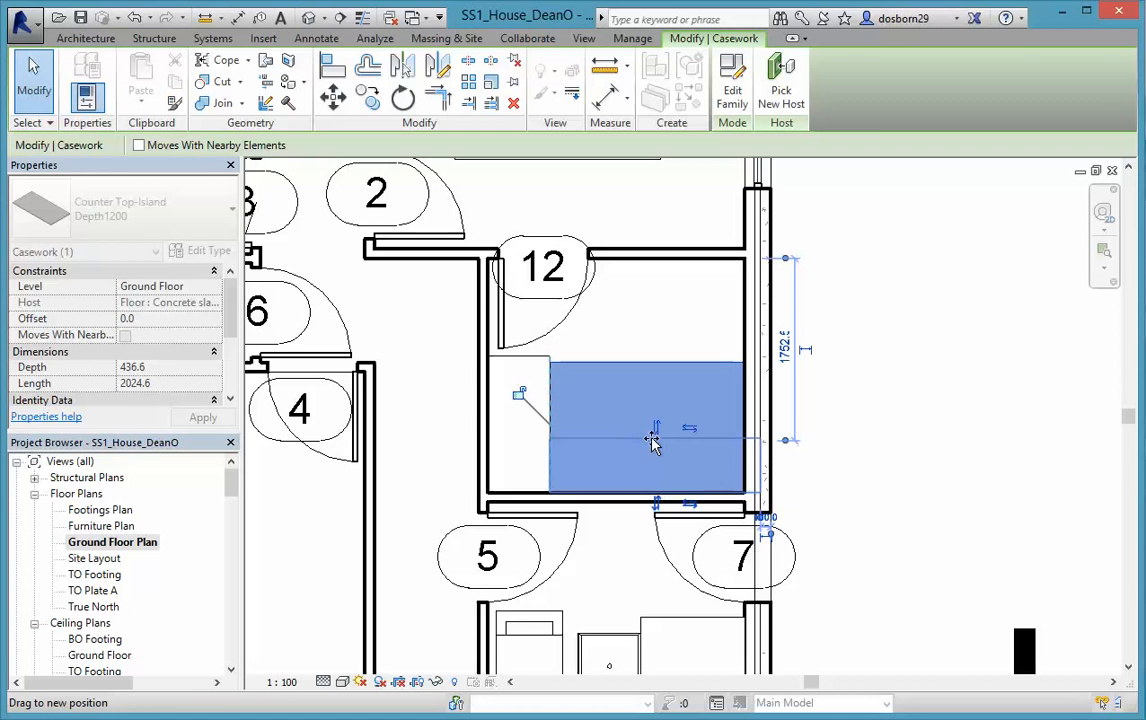
drag(652, 444, 652, 438)
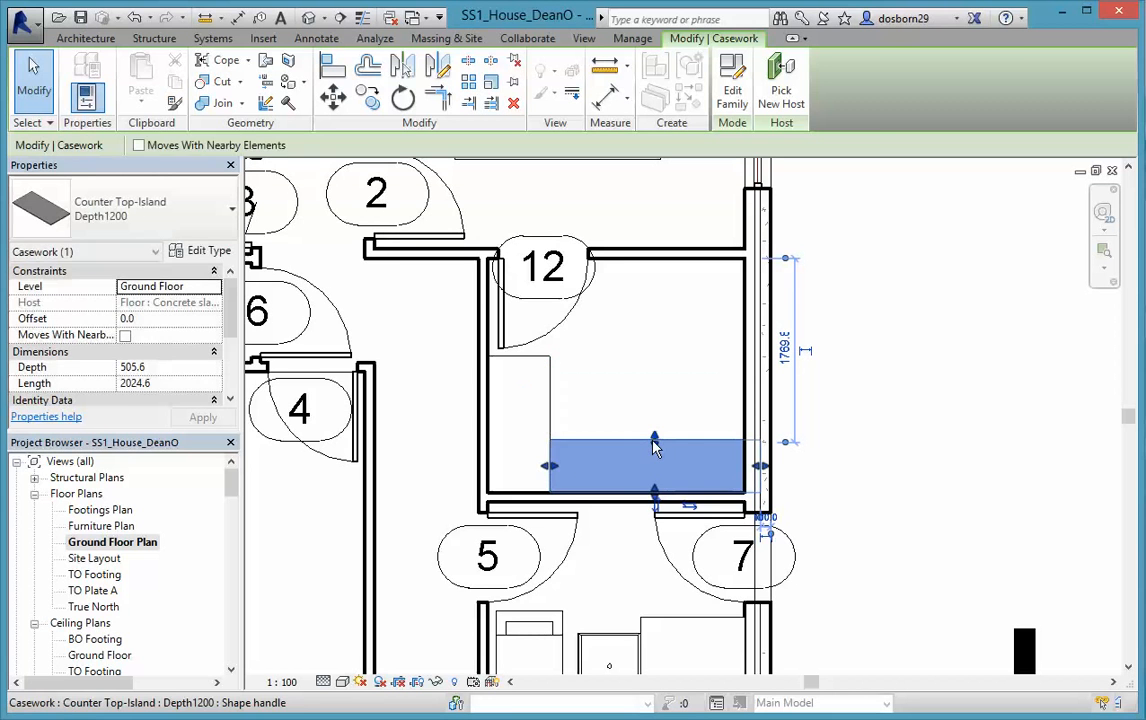
click(670, 353)
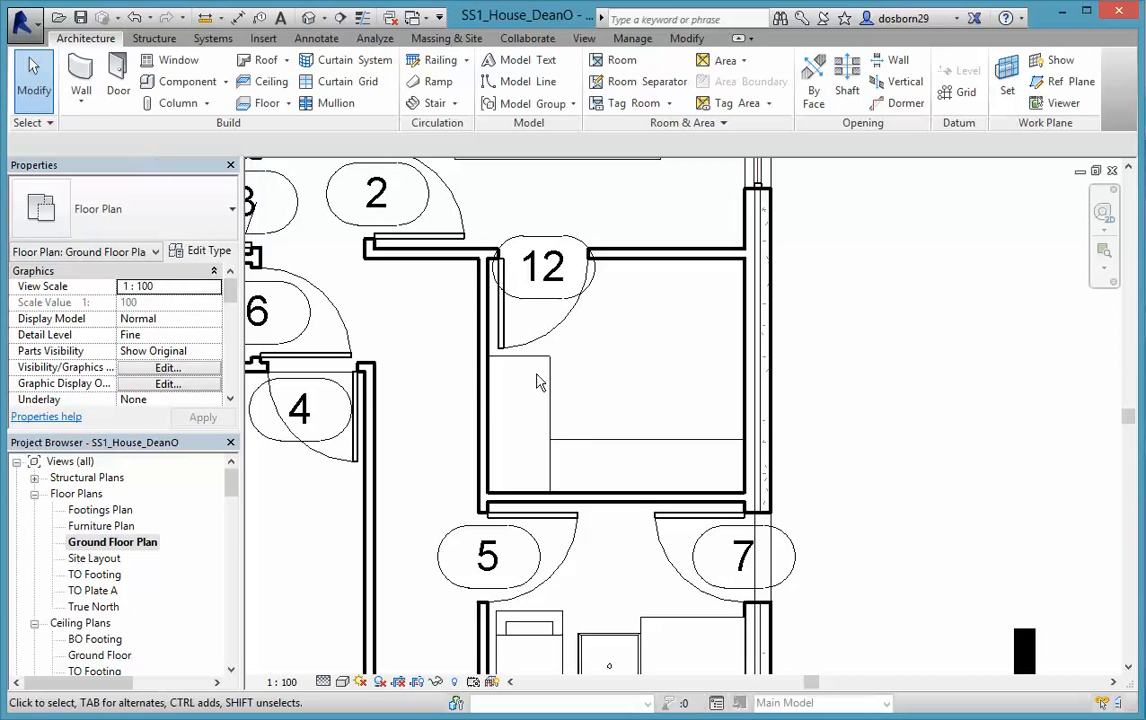
click(594, 452)
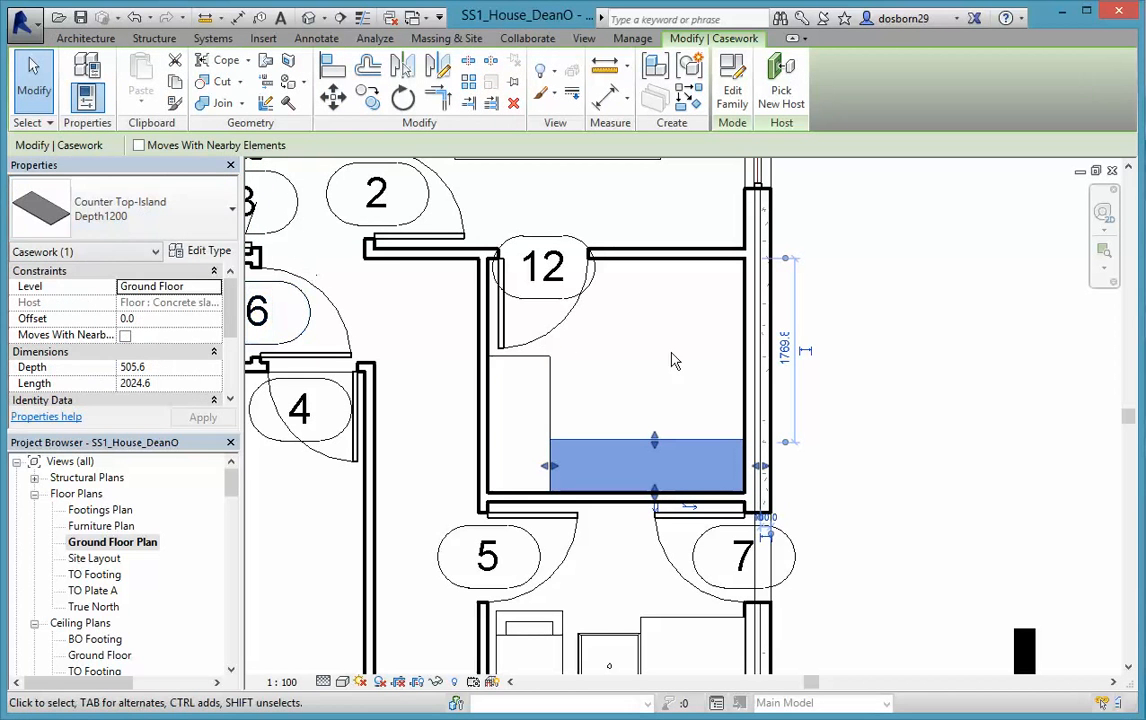
click(162, 196)
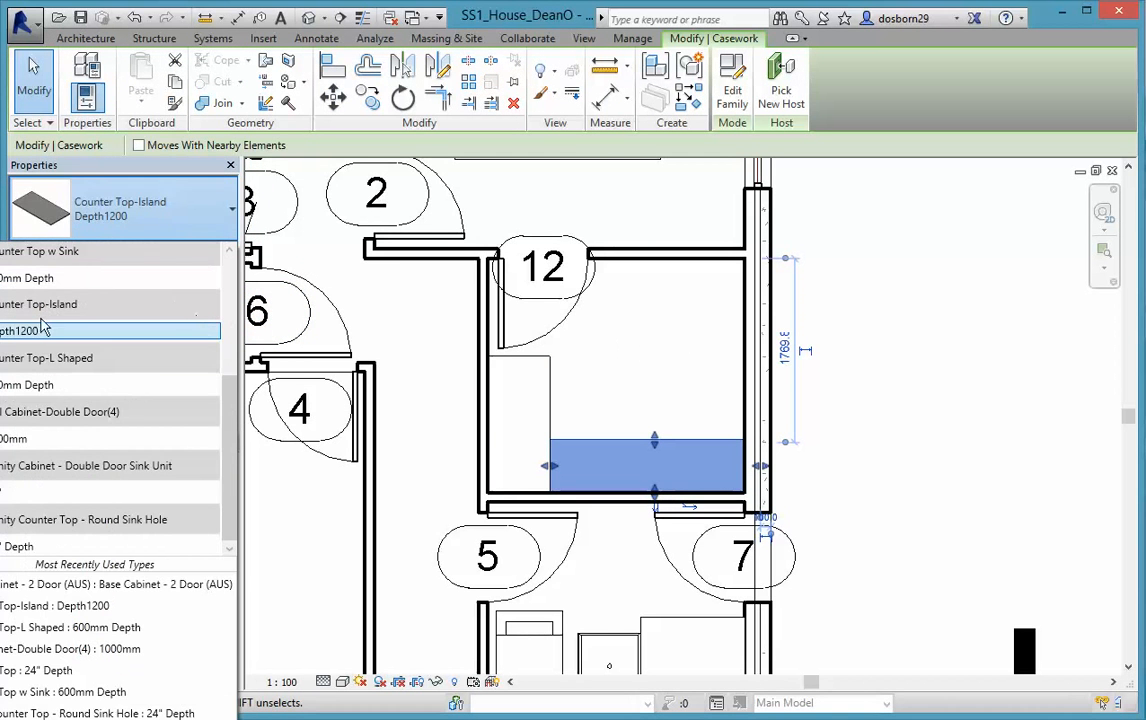
click(53, 338)
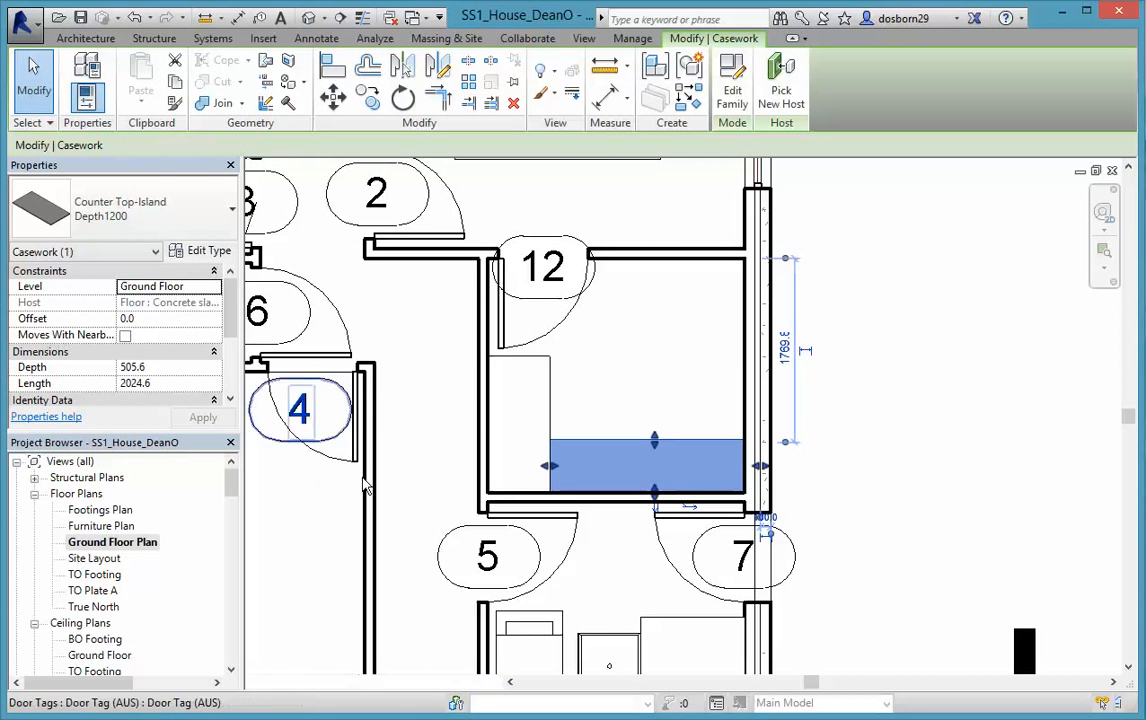
click(533, 328)
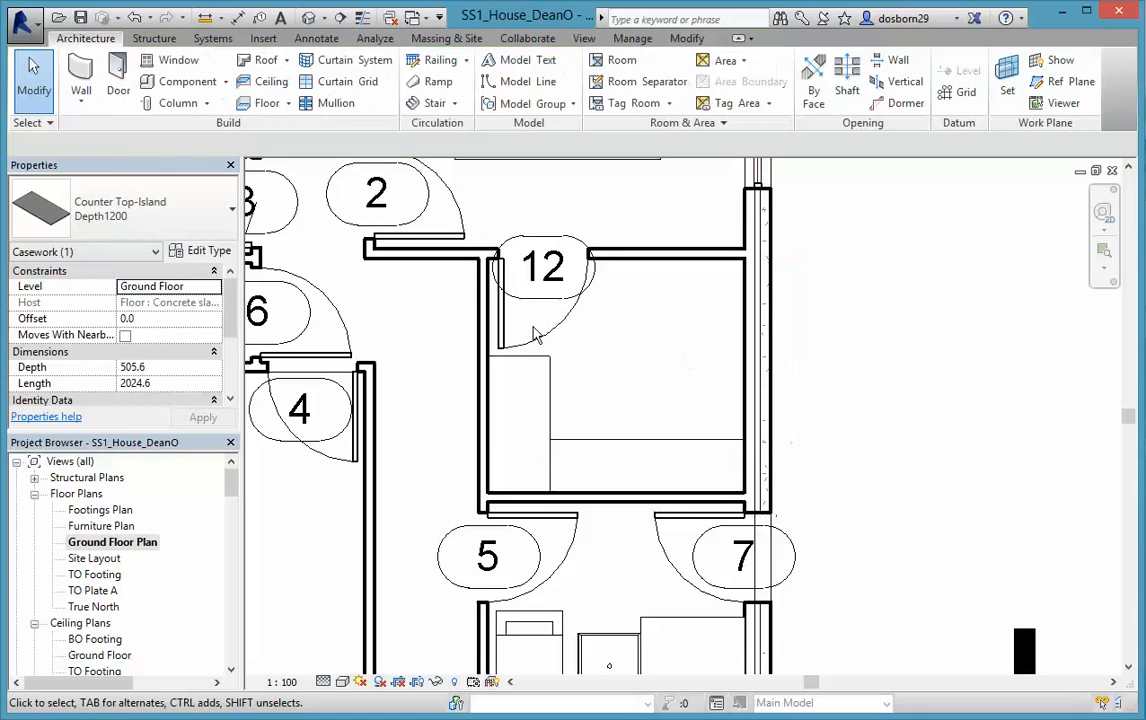
Place a third Counter Top-Island Depth1200, rotated to run along the exterior wall, with its end against the laundry-wall countertop.
click(183, 81)
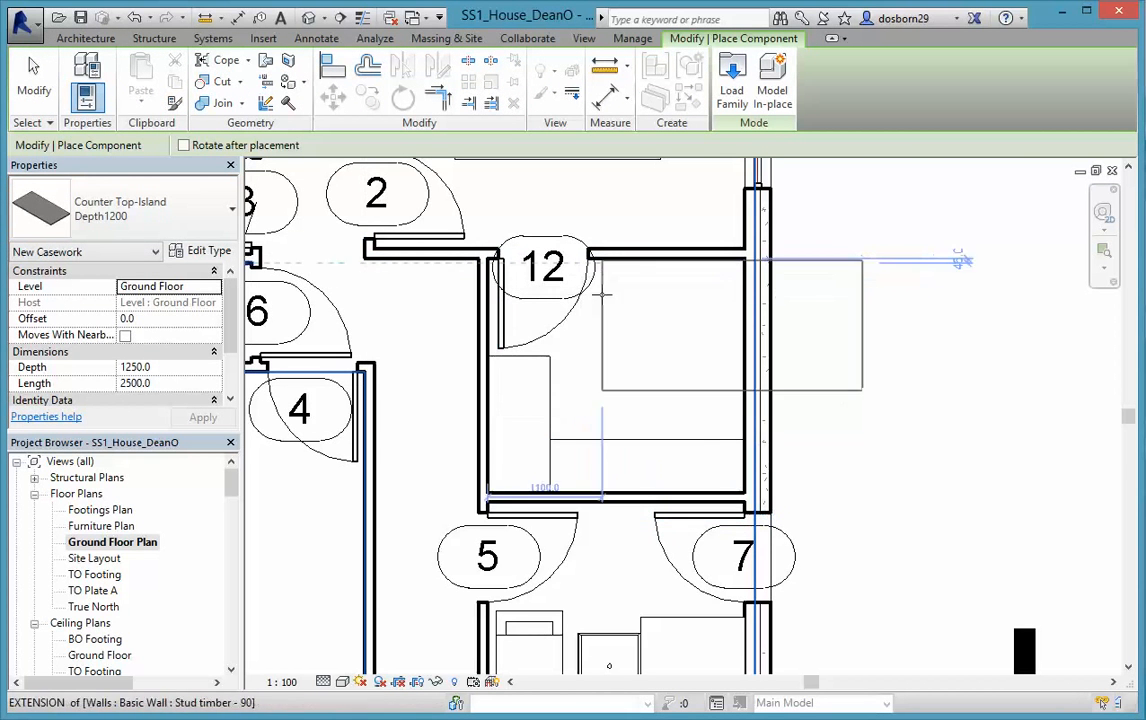
key(space)
key(space)
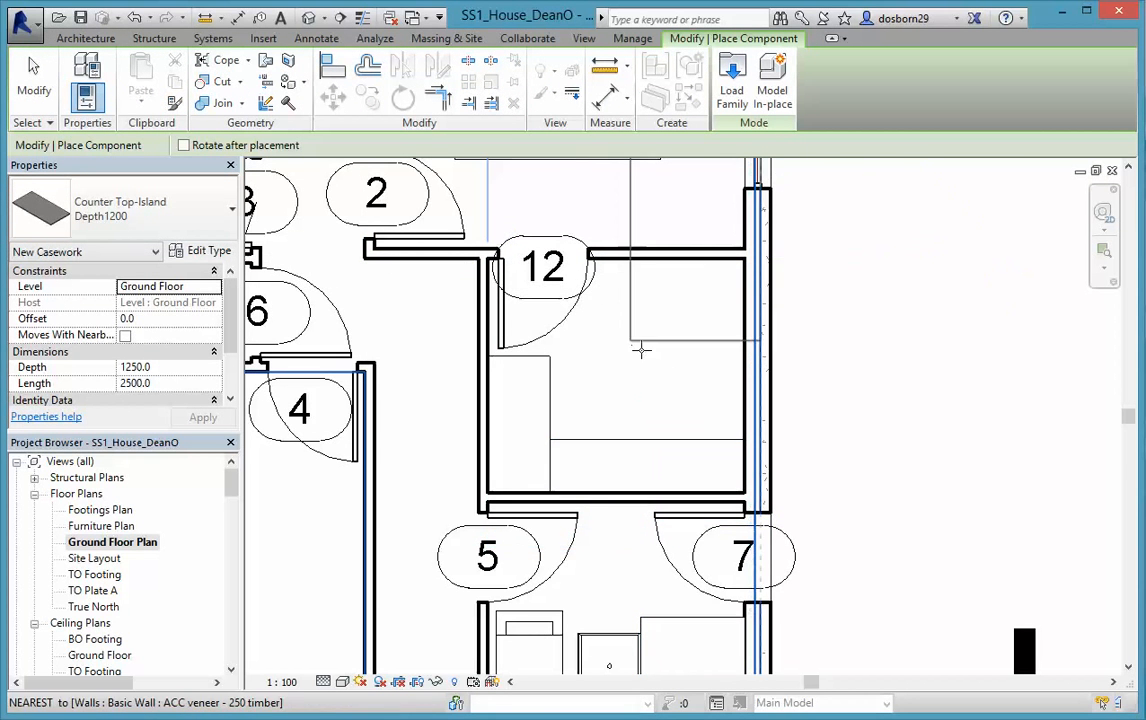
click(614, 436)
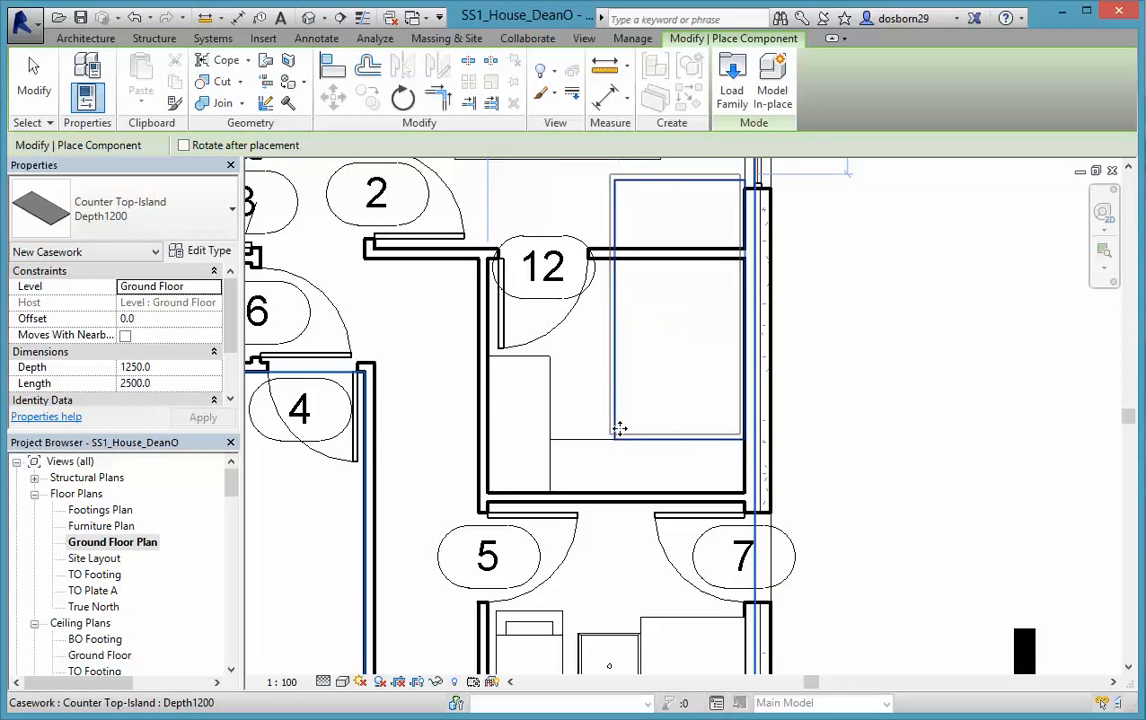
key(Escape)
key(Escape)
Resize the exterior-wall countertop to about 1744 mm long, ending at the door 12 wall, and about 641 mm deep.
click(617, 205)
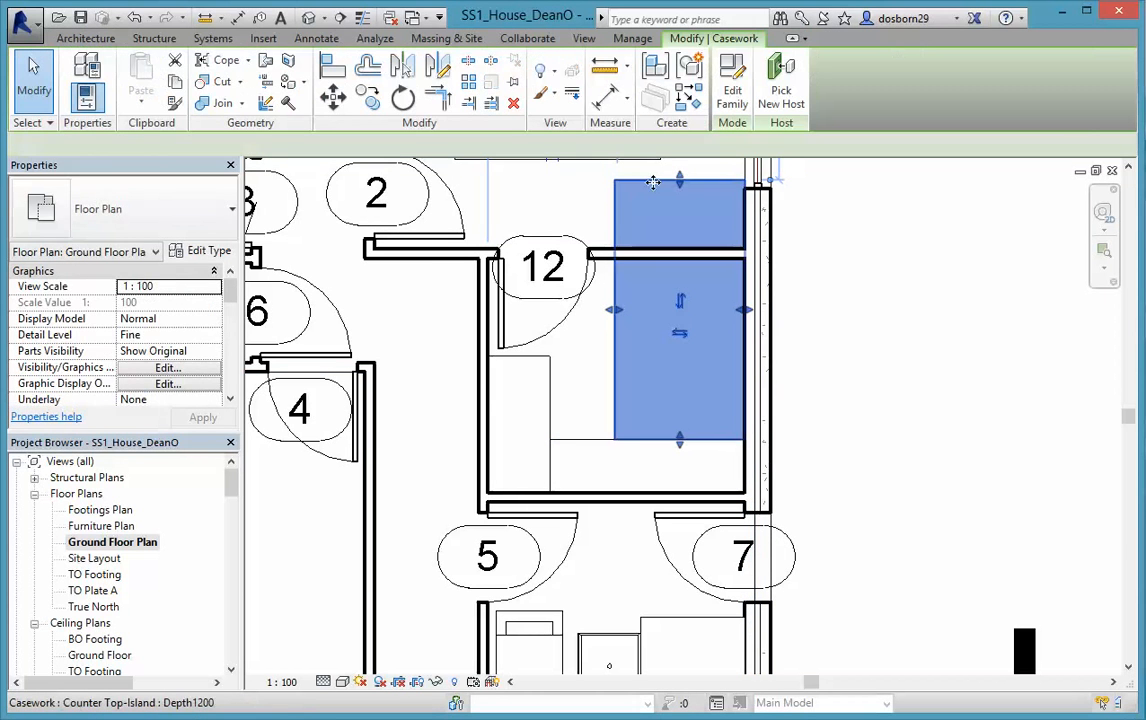
drag(693, 250, 693, 259)
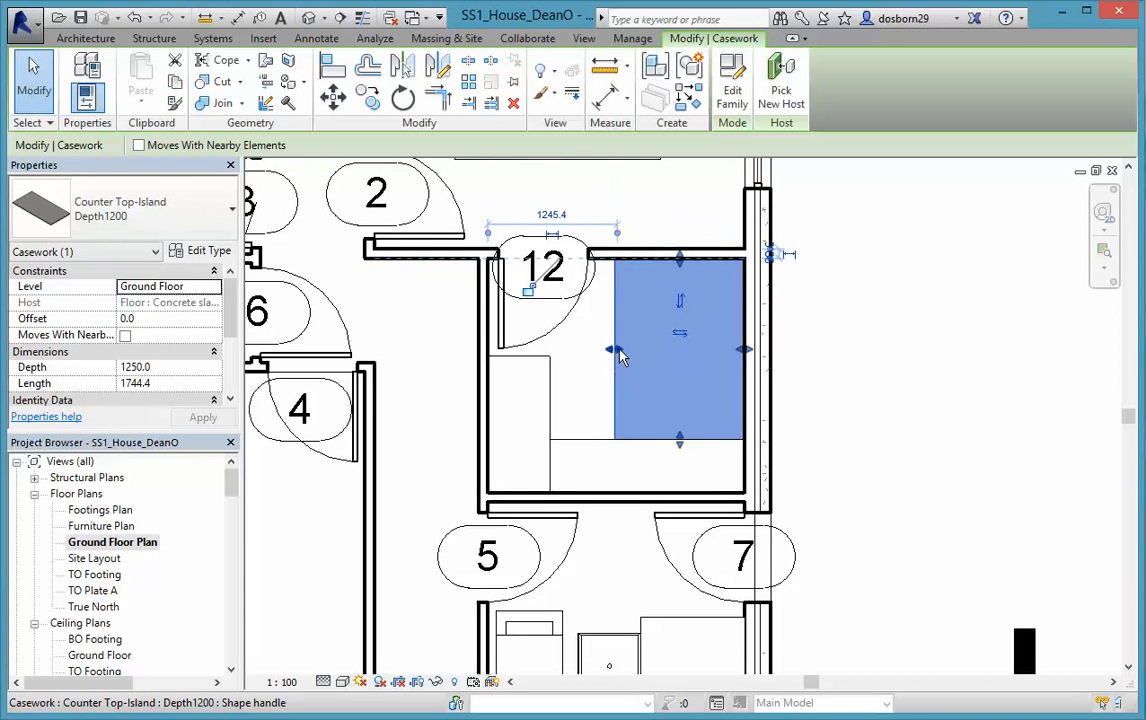
drag(643, 351, 683, 354)
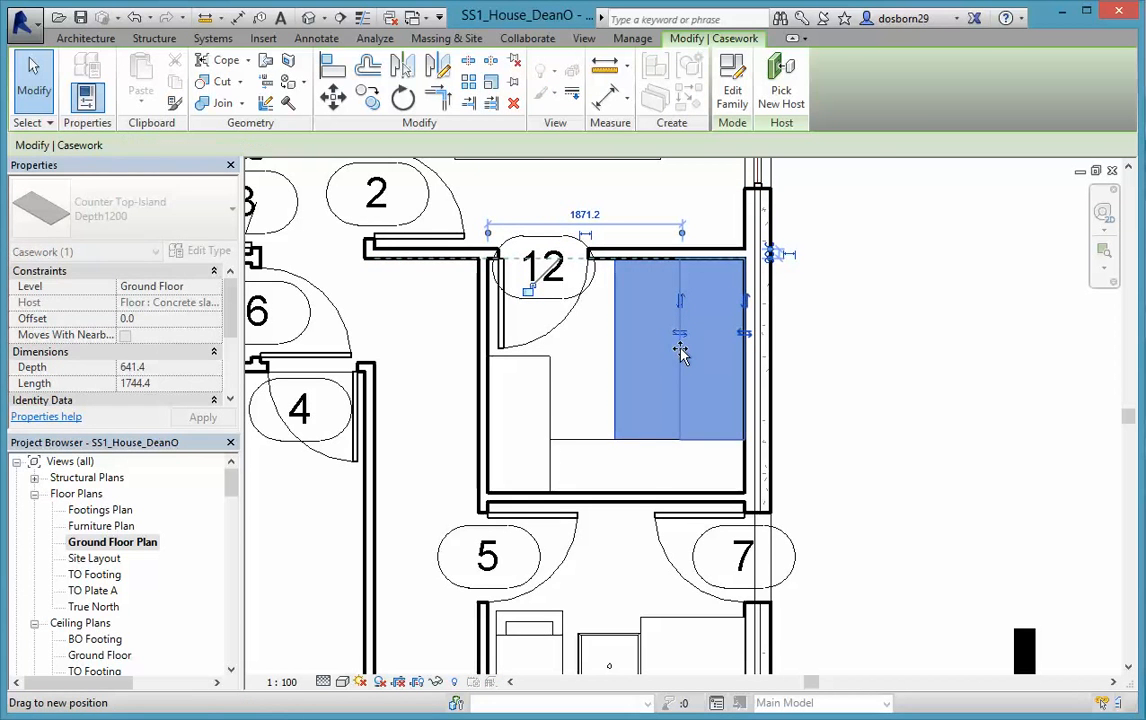
click(578, 425)
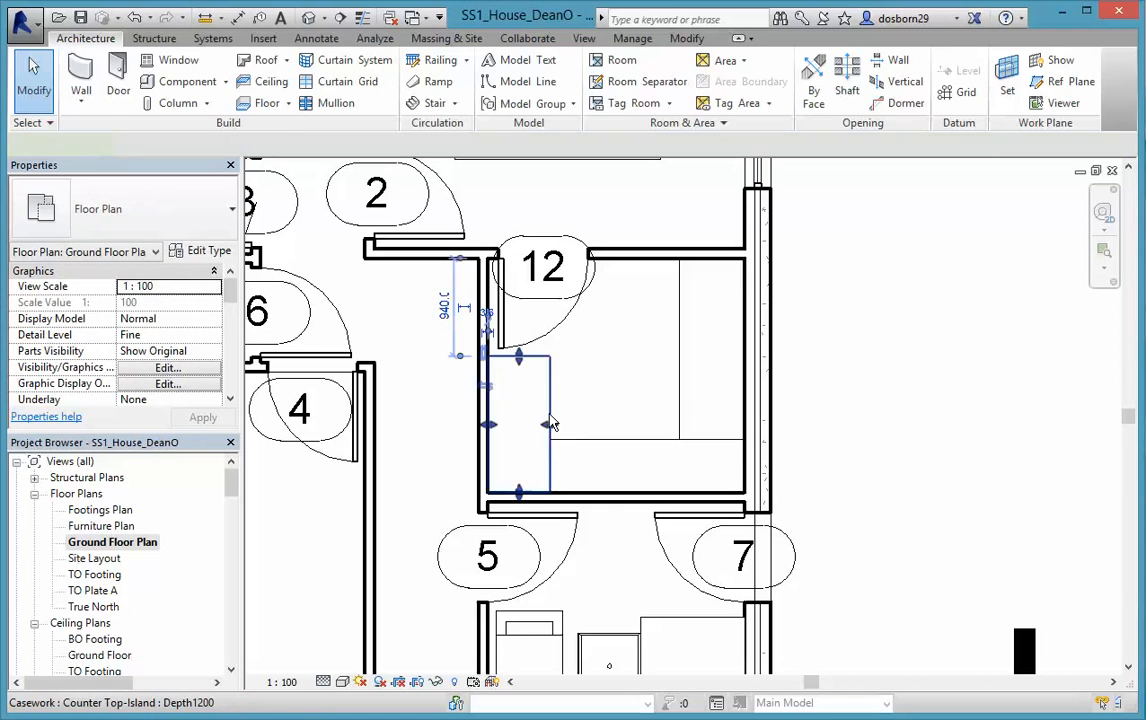
Set the offset of all three countertops in the door 12 room to 500 mm above the Ground Floor level.
click(540, 418)
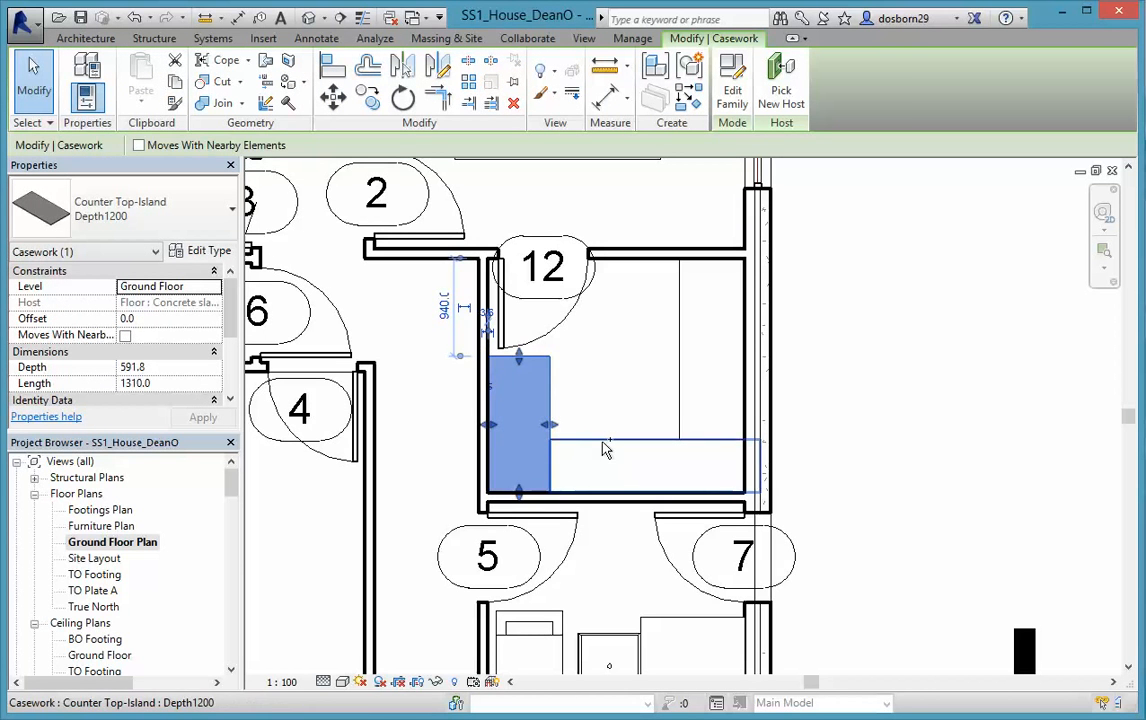
ctrl+click(605, 449)
ctrl+click(683, 405)
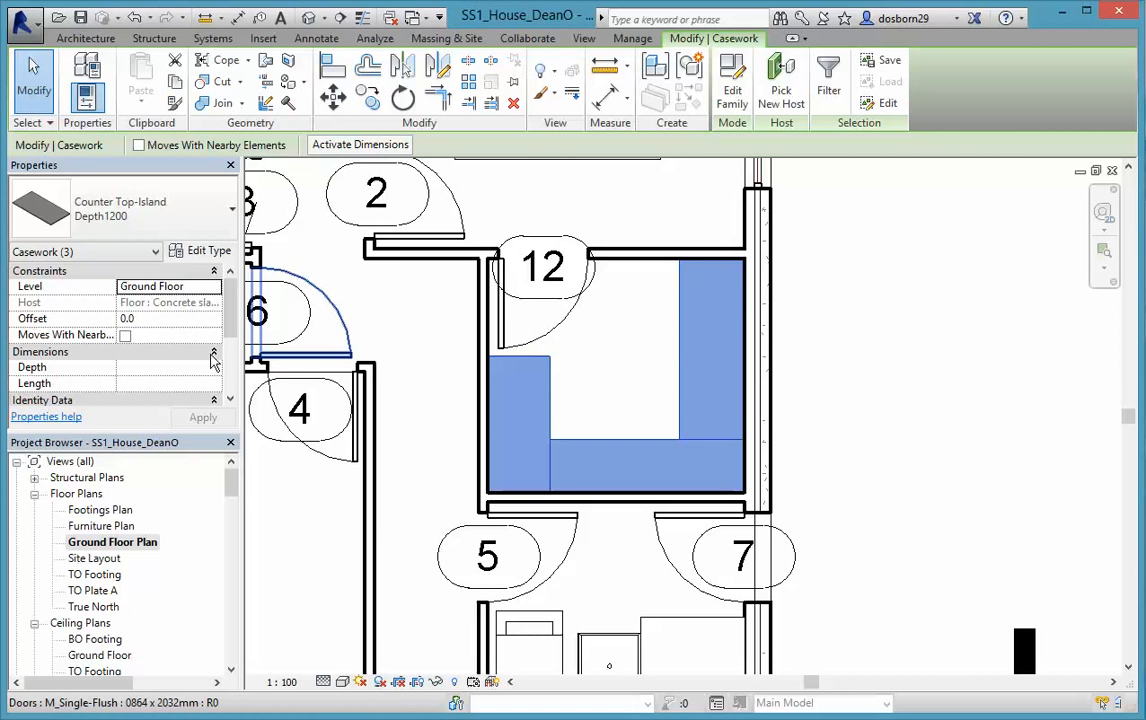
click(152, 319)
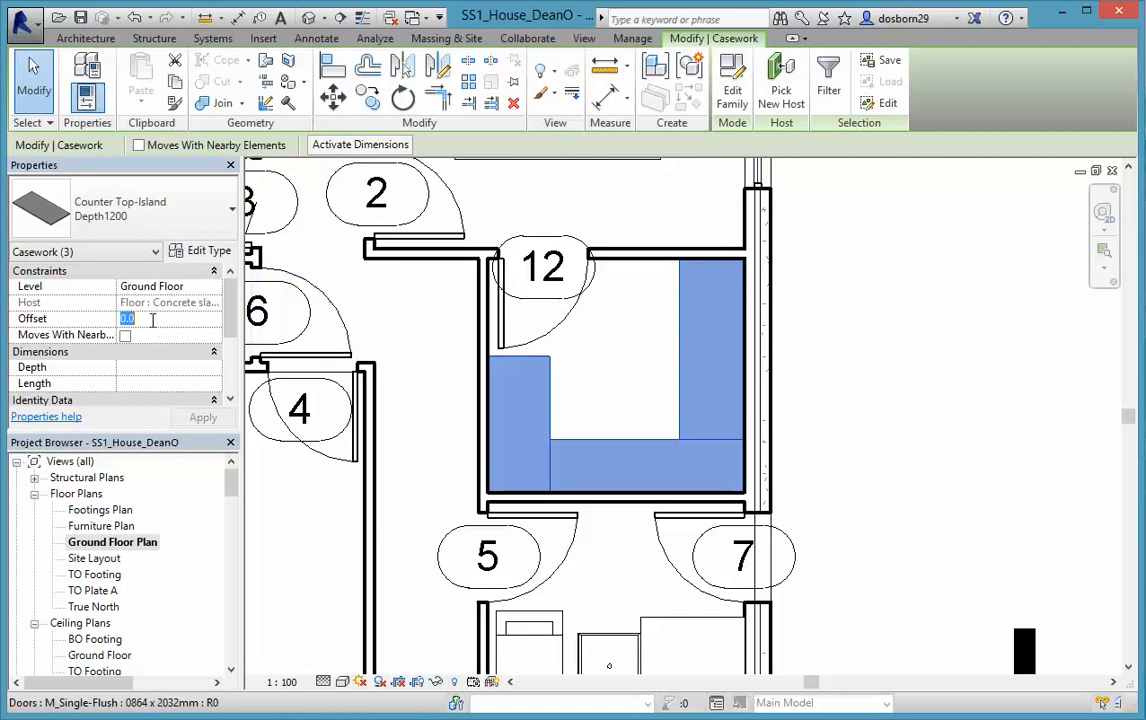
drag(156, 318, 112, 318)
text(500)
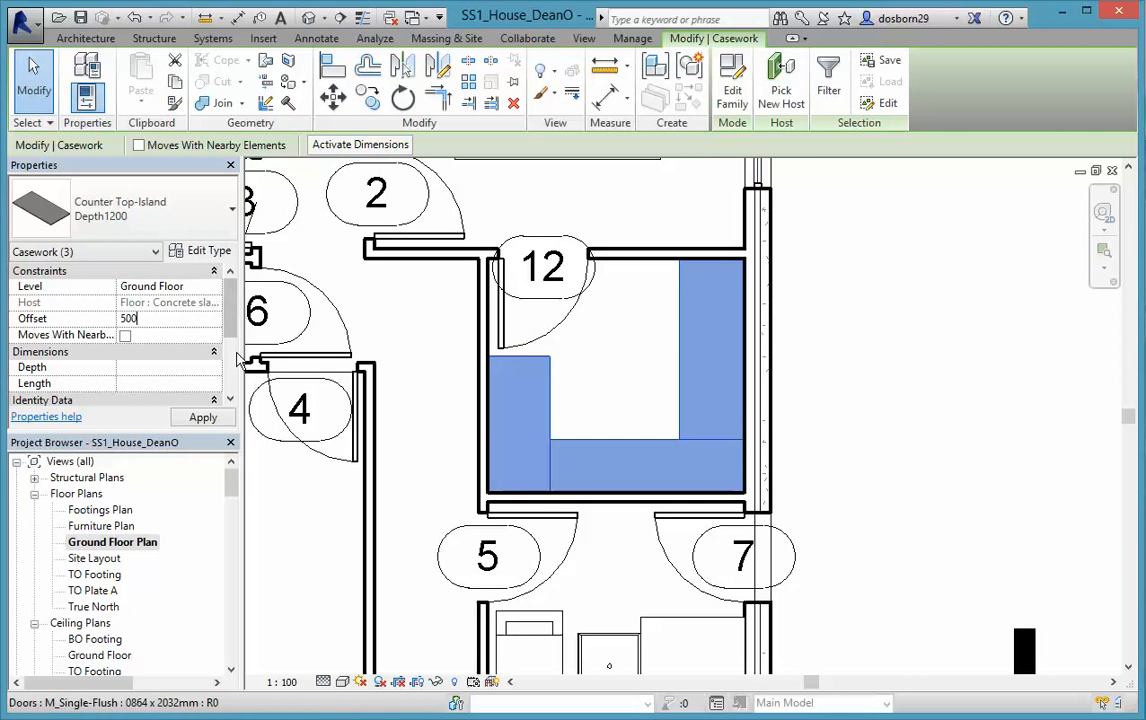
key(Return)
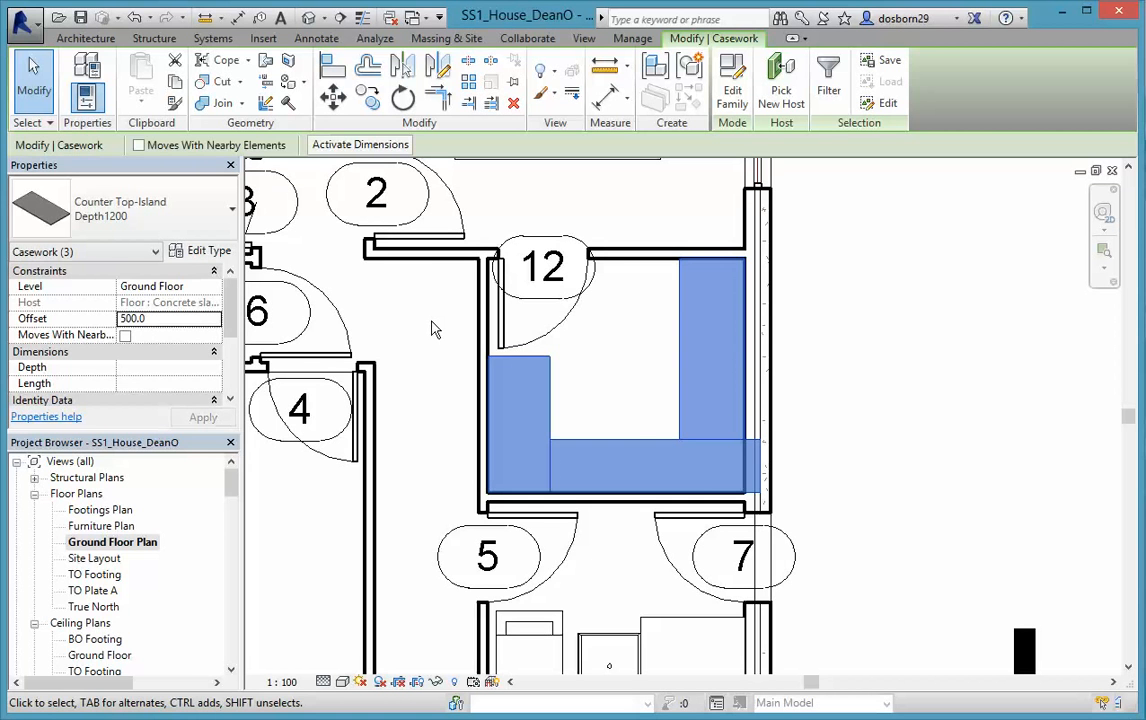
Shorten the laundry-wall countertop to about 1875 mm so it ends at the inner face of the exterior wall.
click(640, 428)
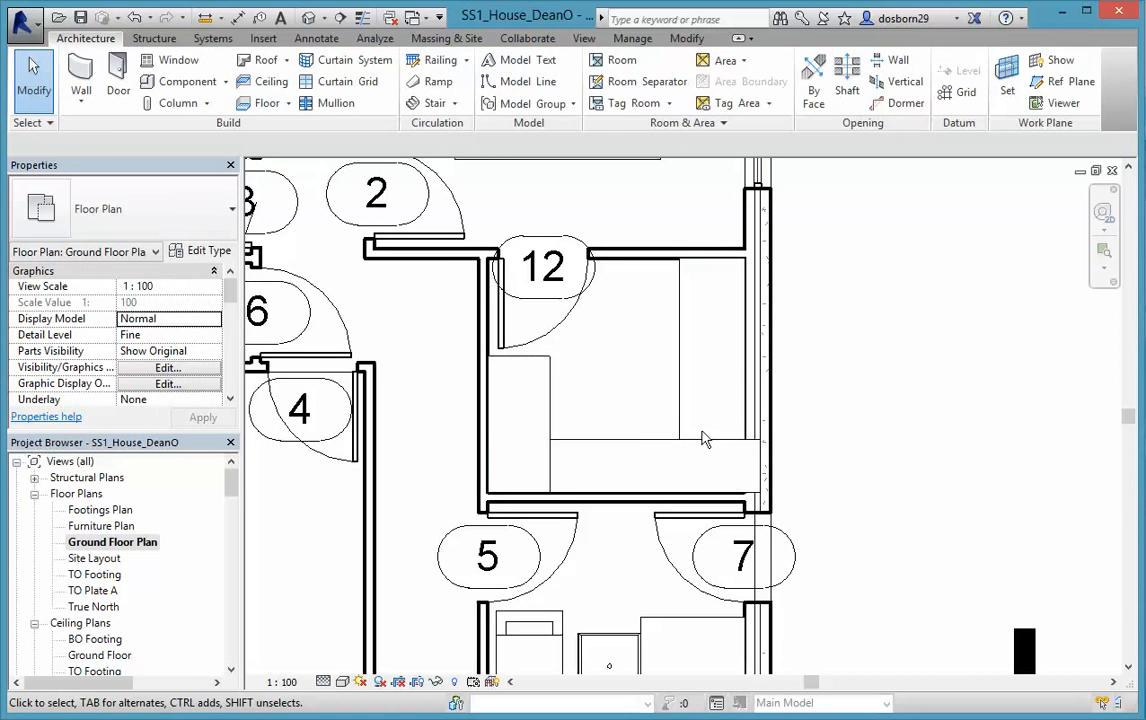
click(638, 442)
drag(763, 465, 742, 468)
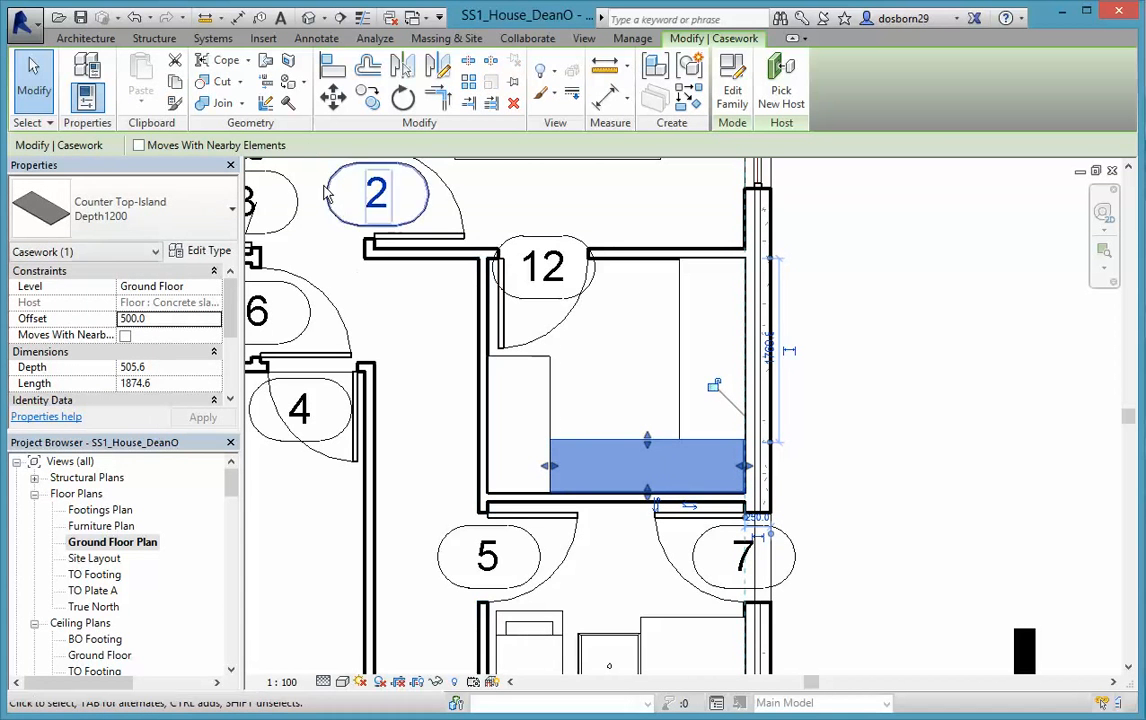
Create a perspective camera view from the door 12 opening, aimed across the countertops towards door 7.
click(324, 17)
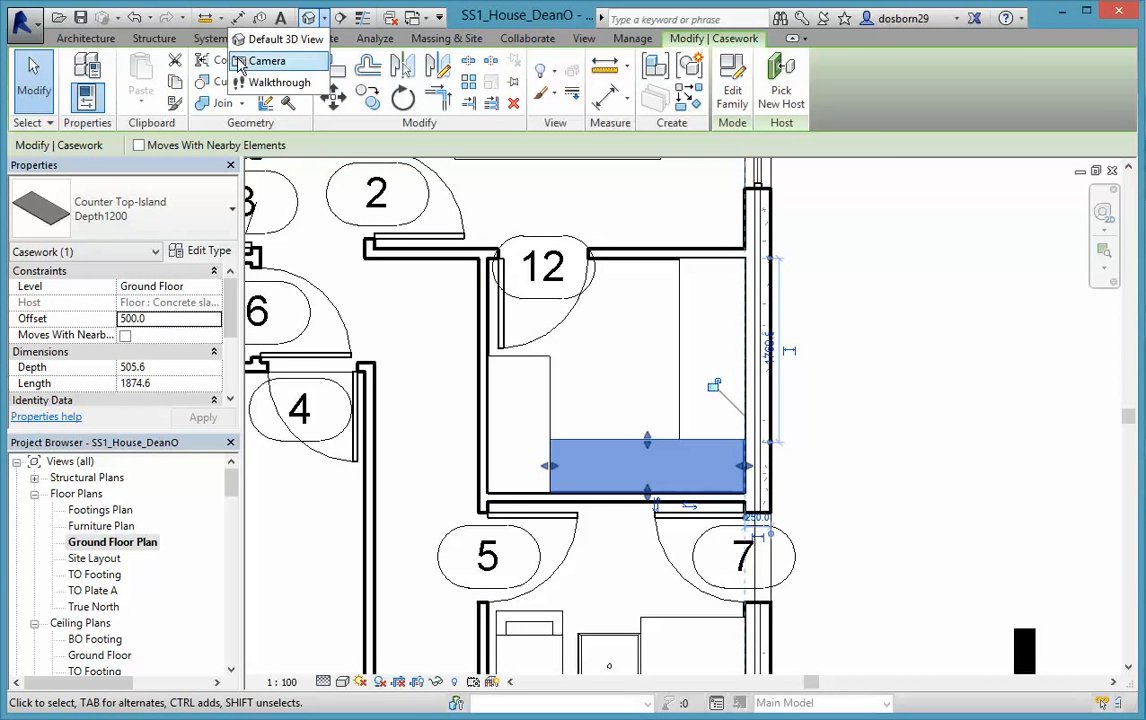
click(266, 62)
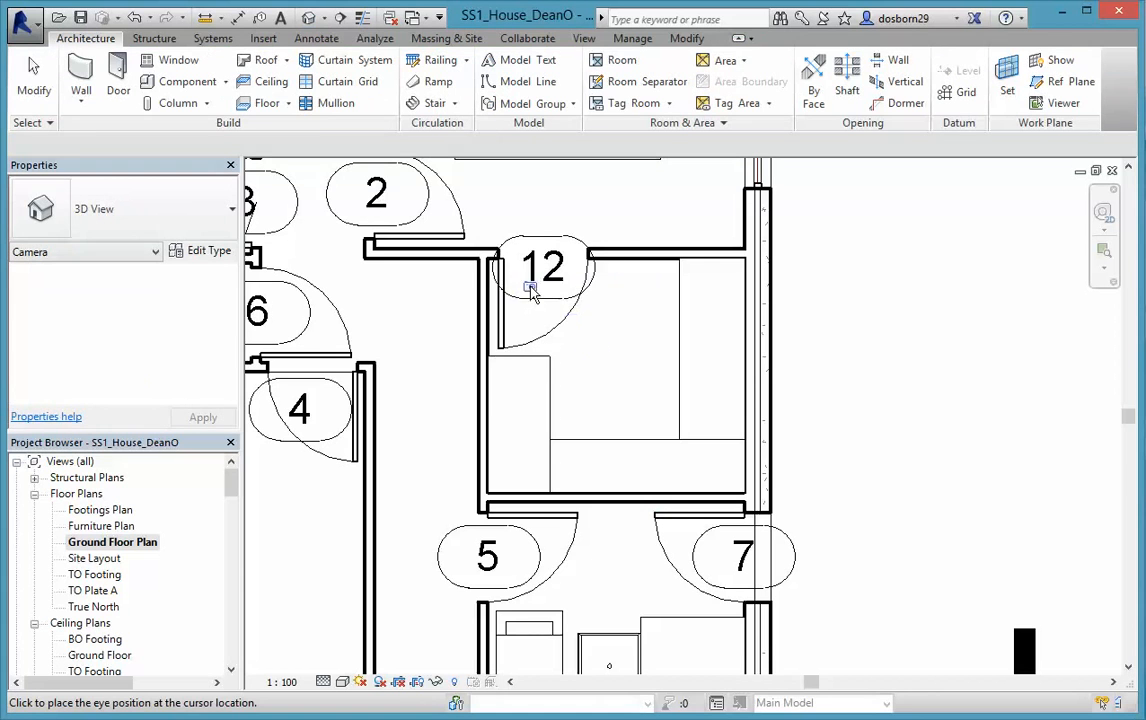
click(527, 258)
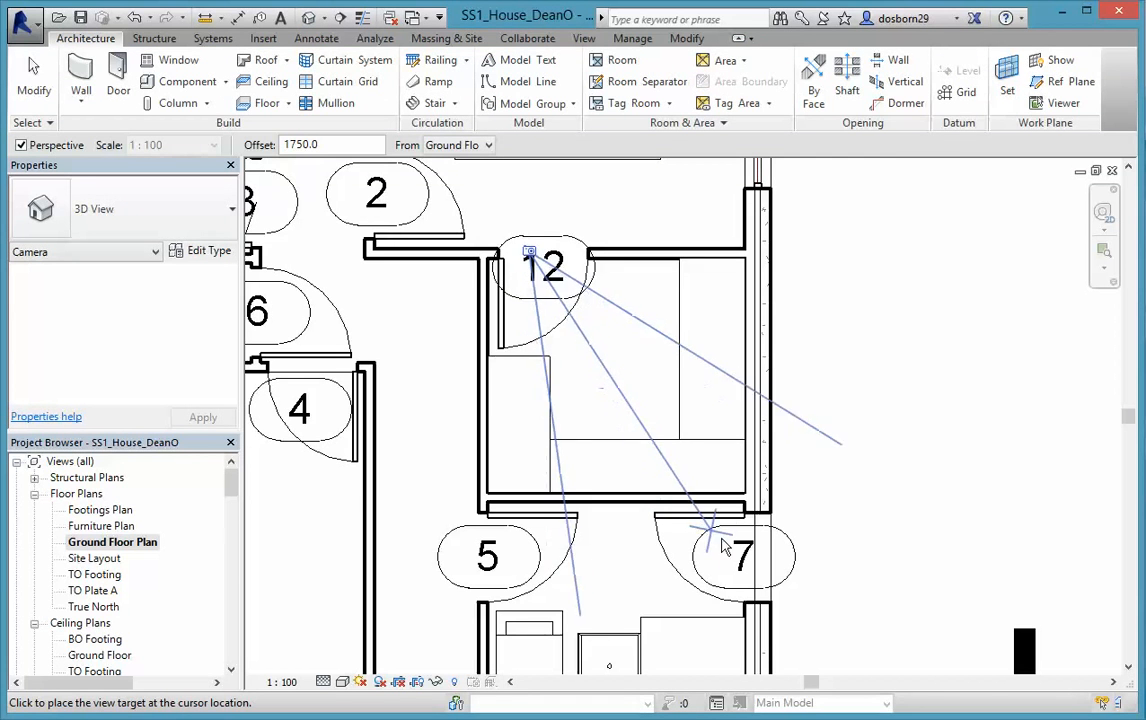
click(745, 560)
click(750, 540)
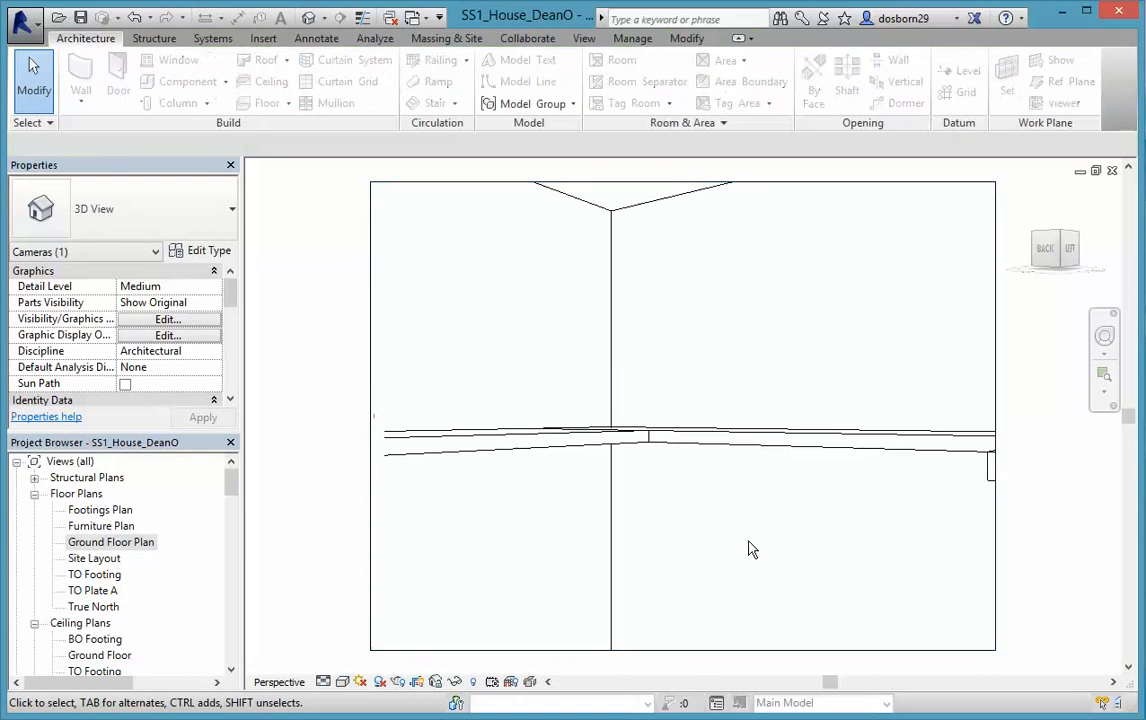
Extend the camera view's crop region well downward to include the room's floor below the countertops.
scroll(751, 538, down, 2)
click(734, 606)
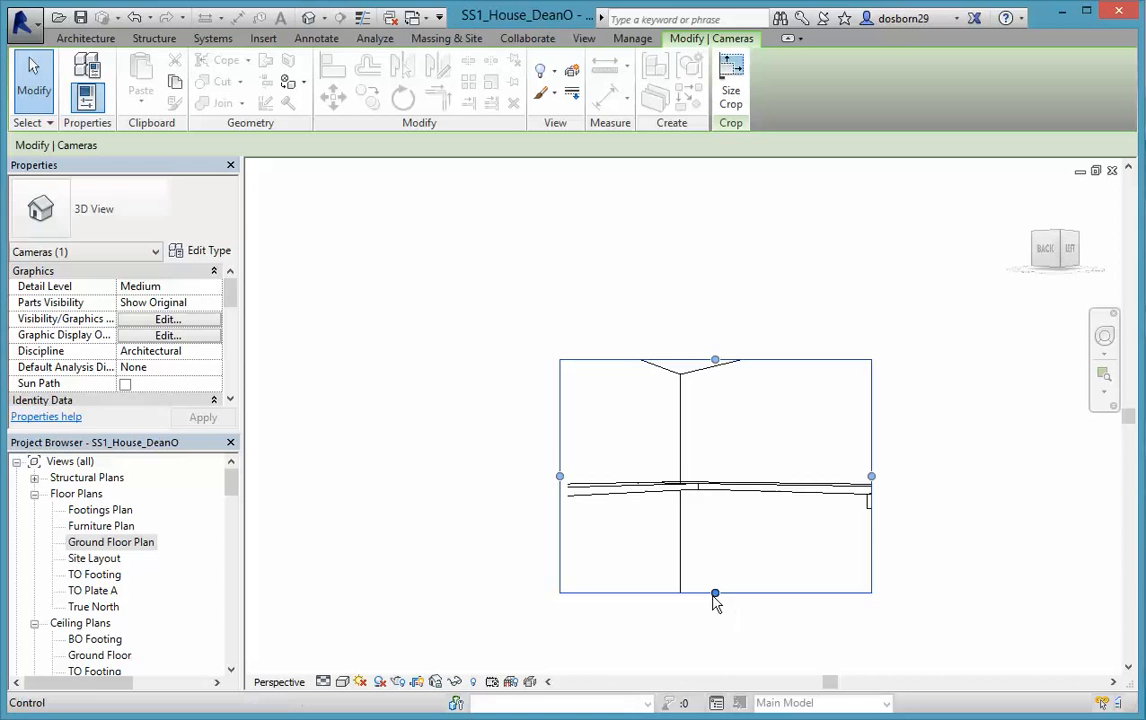
drag(715, 594, 724, 647)
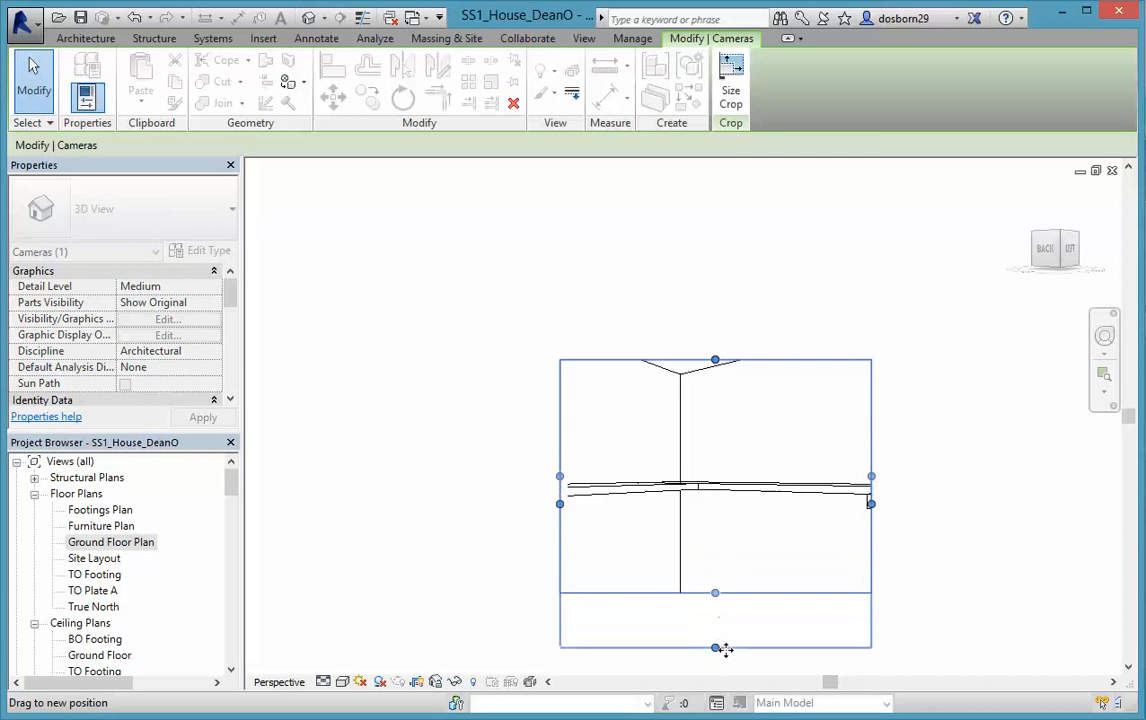
scroll(726, 570, down, 1)
middle_drag(726, 560, 737, 360)
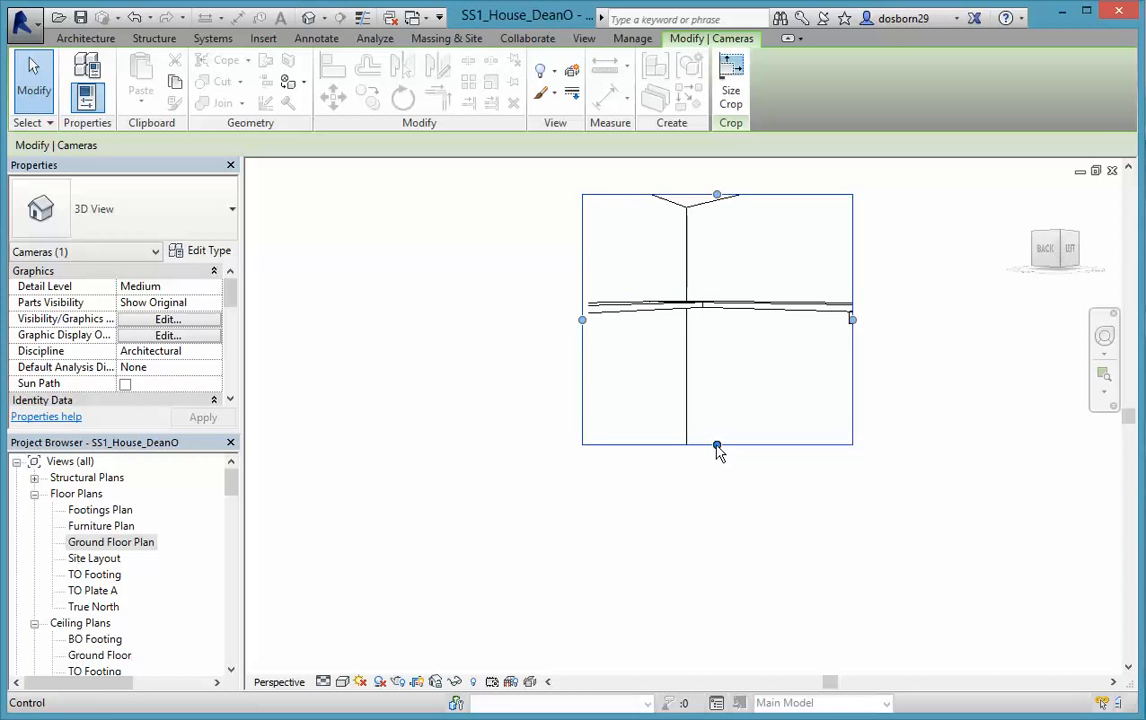
drag(716, 443, 725, 645)
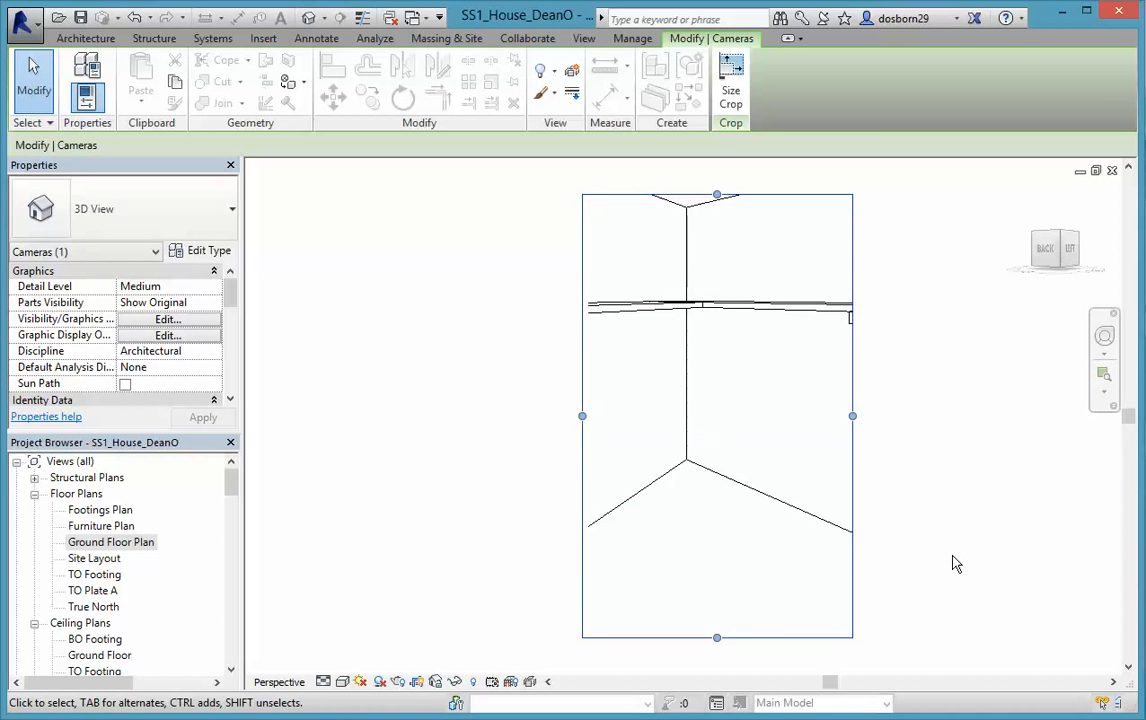
click(935, 445)
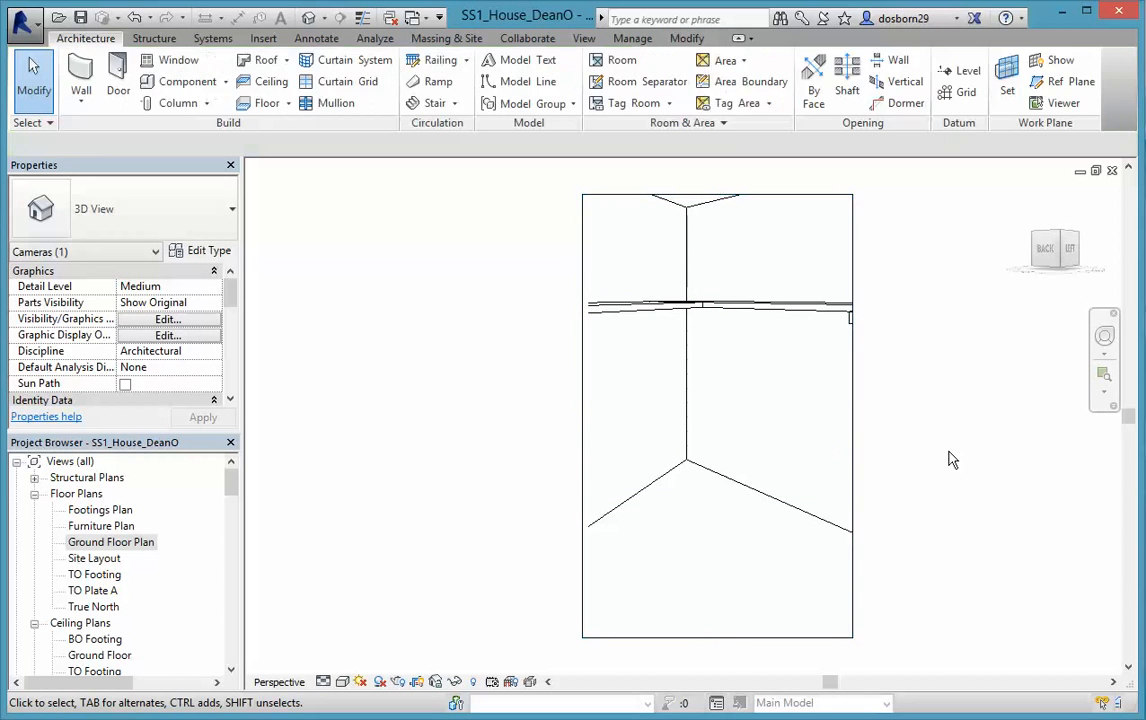
Return to the Ground Floor Plan and look over the layout of the furnished rooms.
double_click(124, 546)
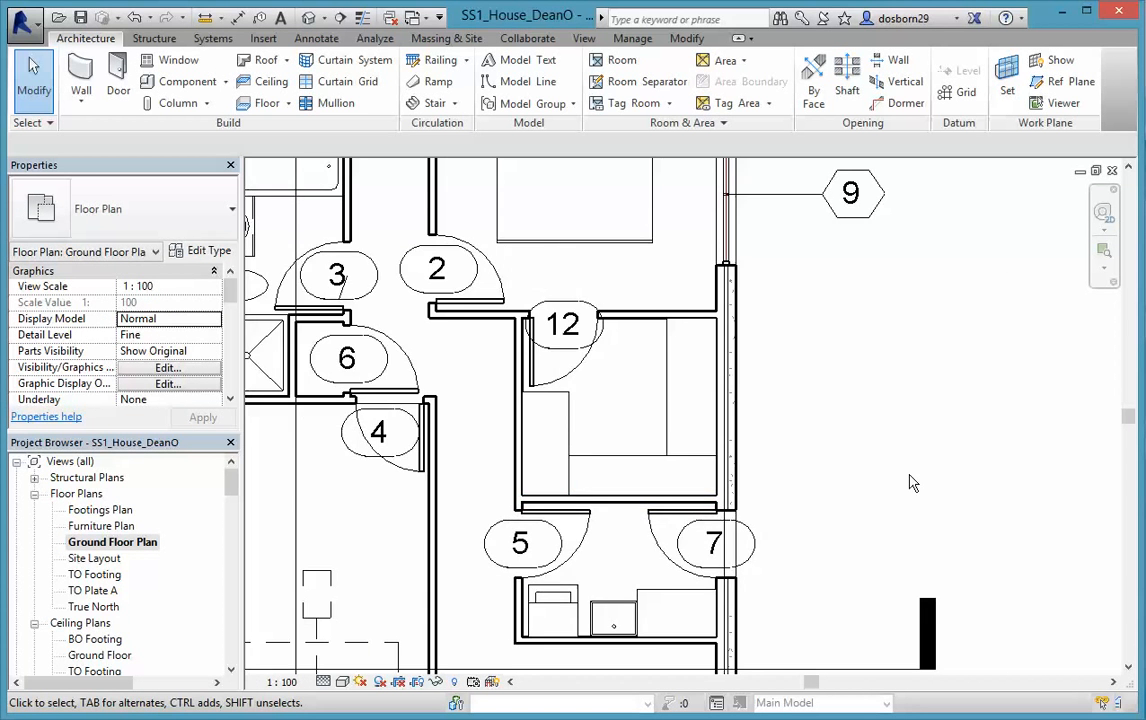
scroll(910, 480, down, 2)
scroll(910, 510, down, 1)
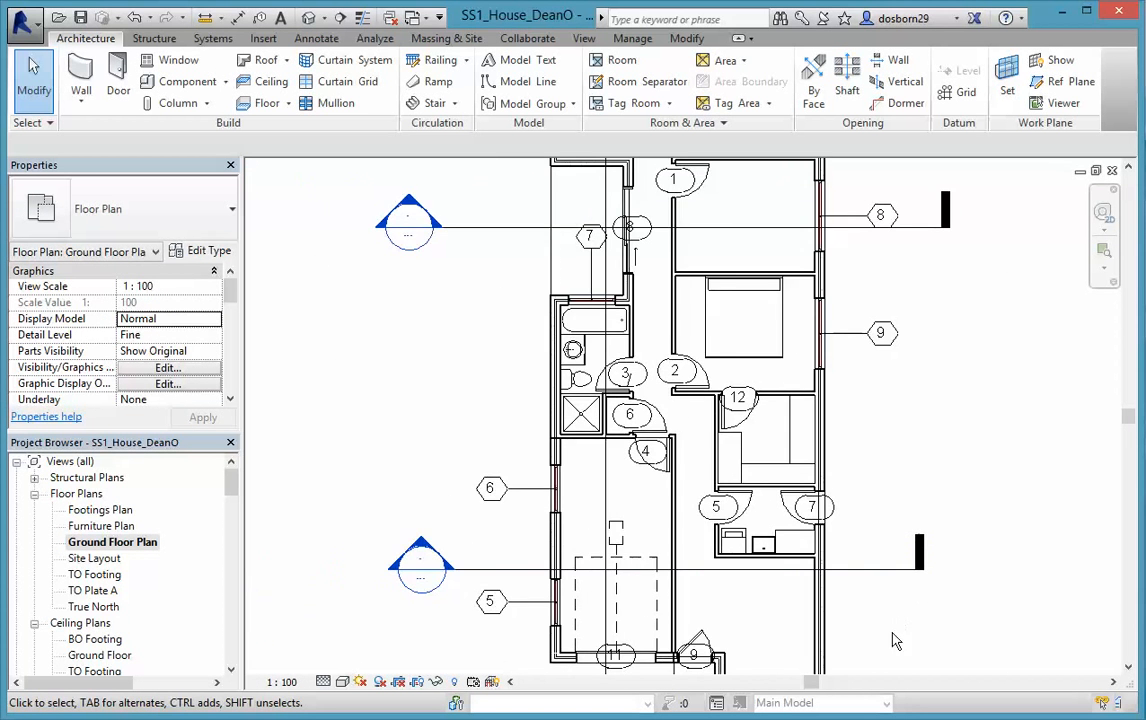
middle_drag(890, 643, 893, 566)
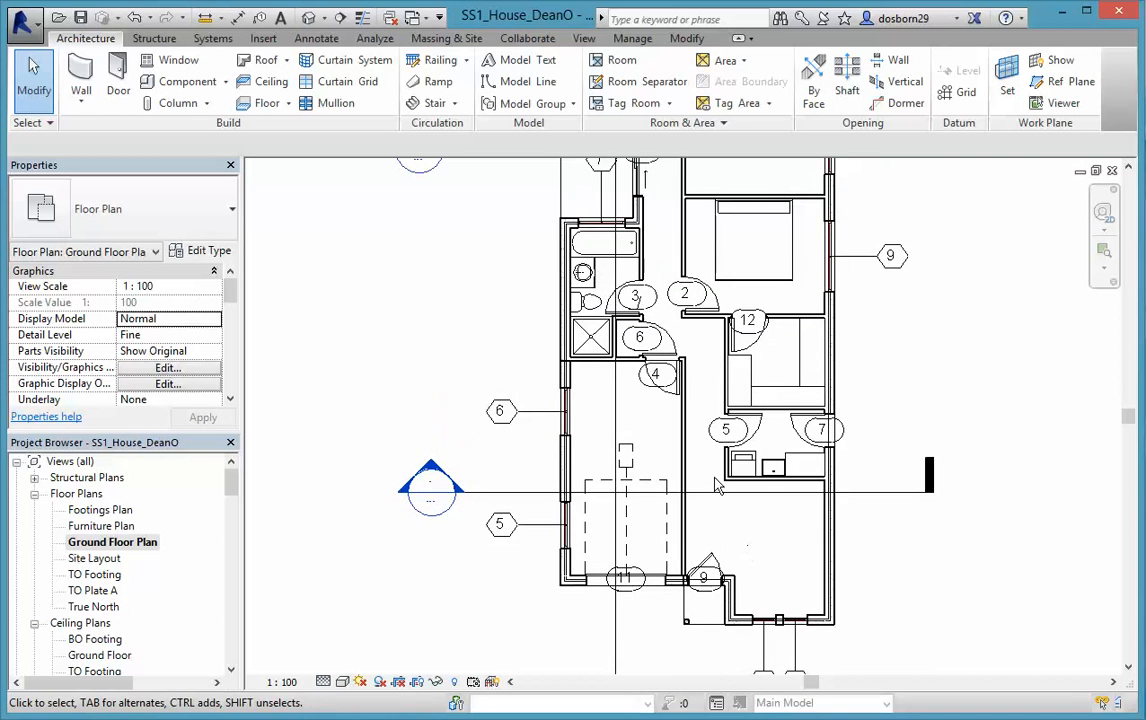
middle_drag(972, 391, 966, 497)
scroll(964, 470, down, 1)
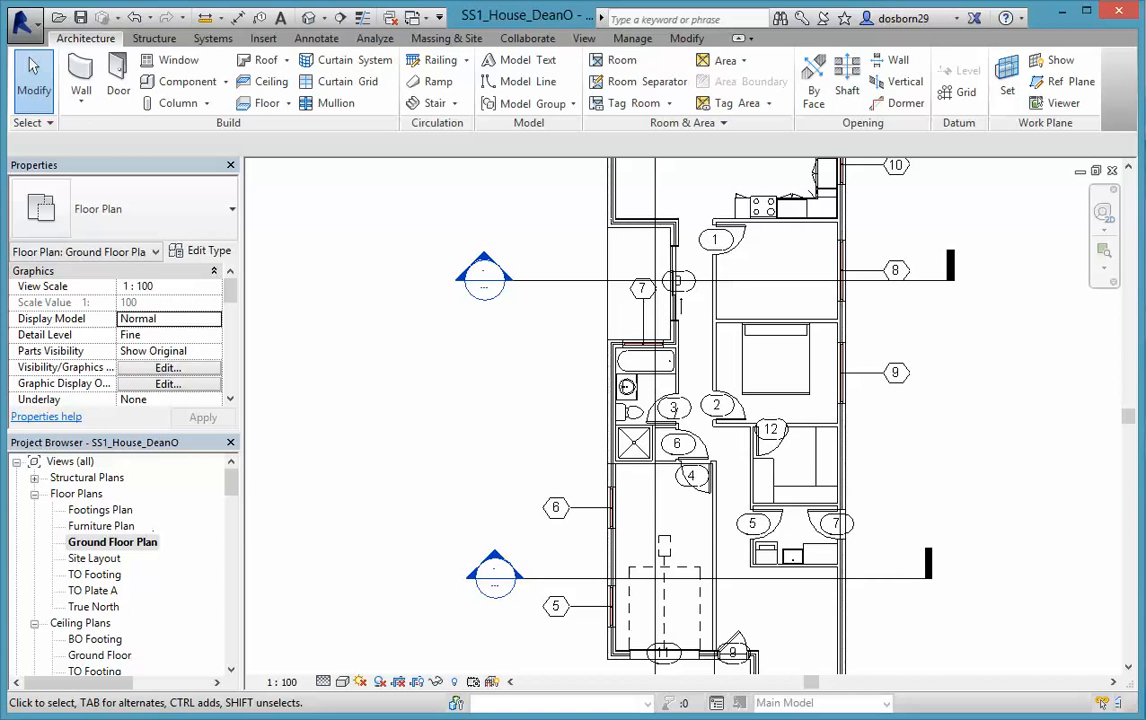
right_click(118, 548)
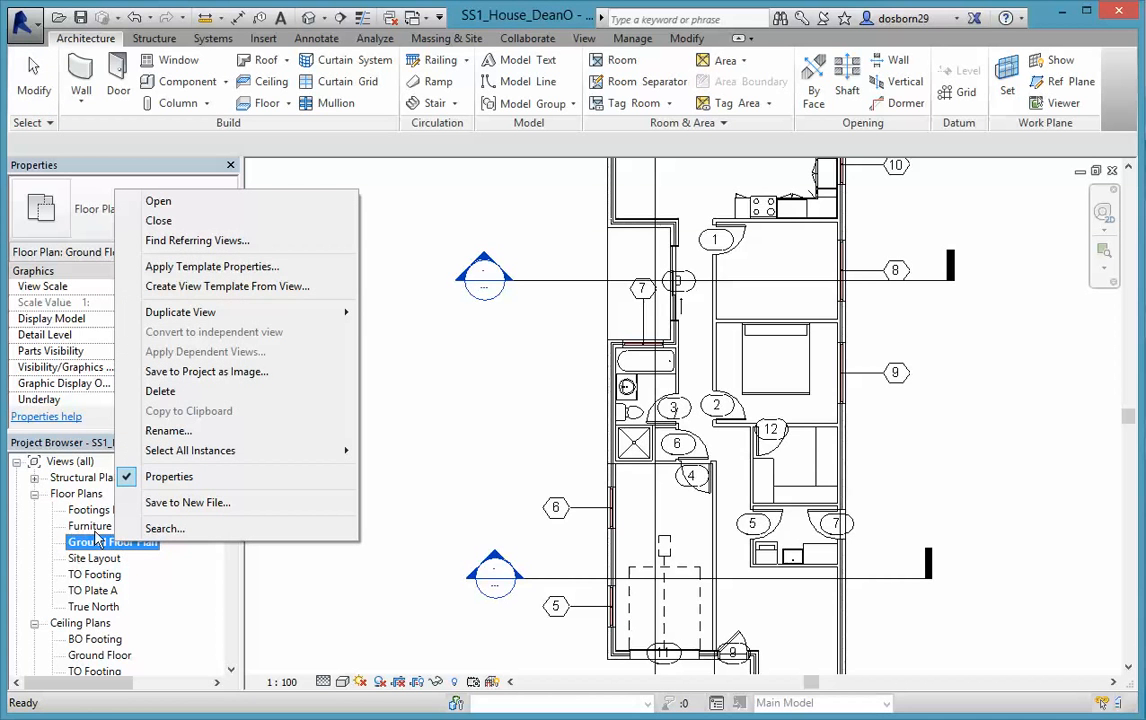
mouse_move(183, 320)
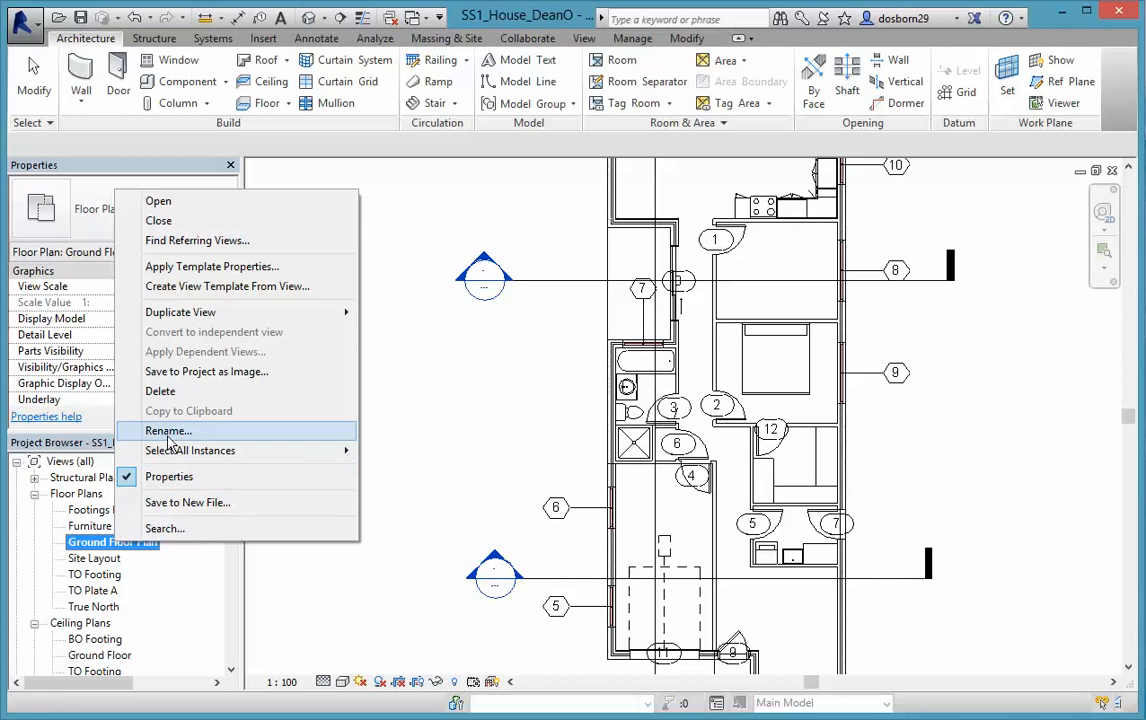
click(365, 627)
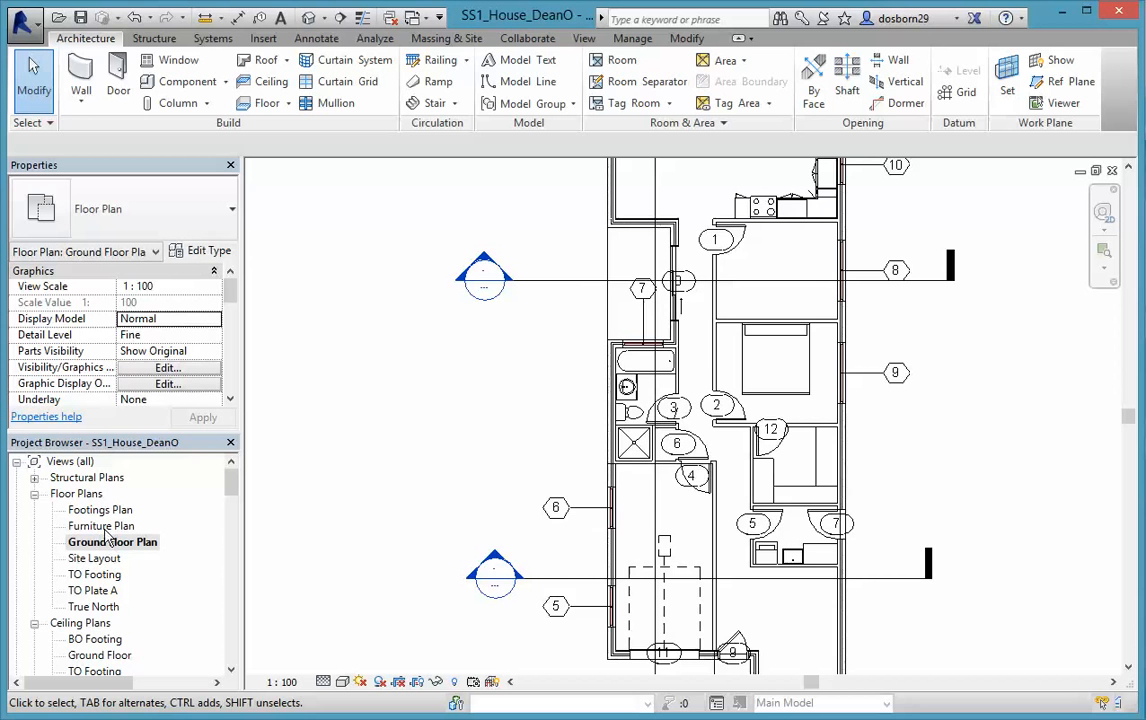
View the Furniture Plan for comparison and return to the Ground Floor Plan.
click(105, 531)
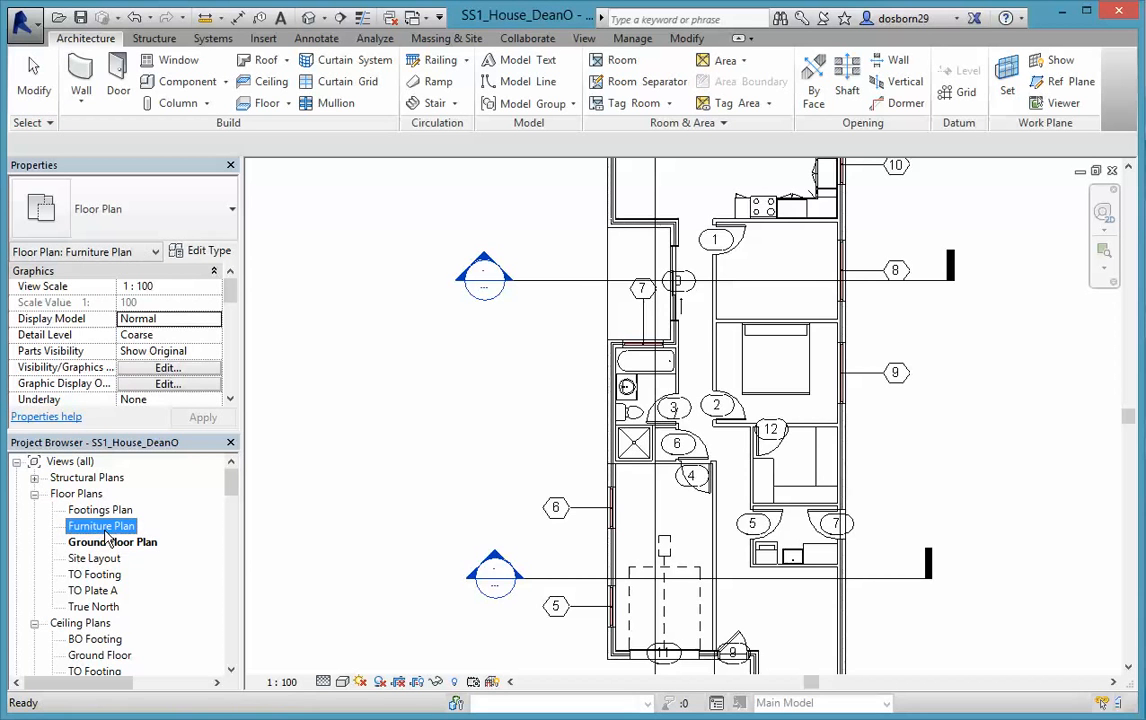
double_click(86, 532)
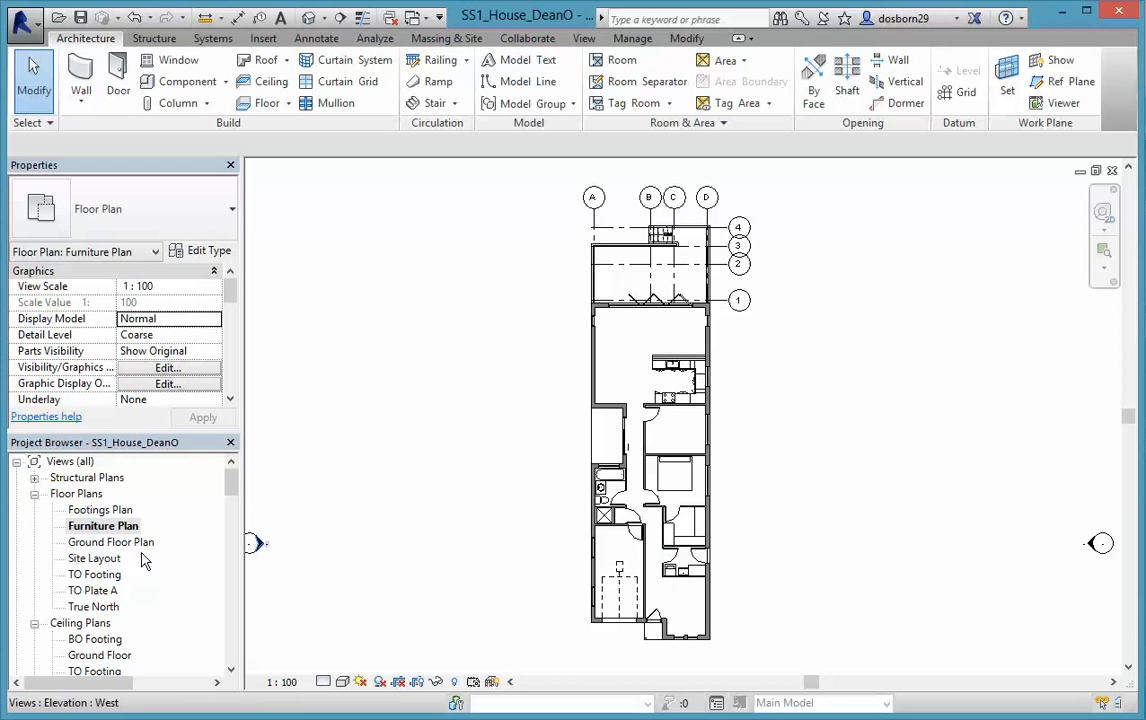
double_click(103, 545)
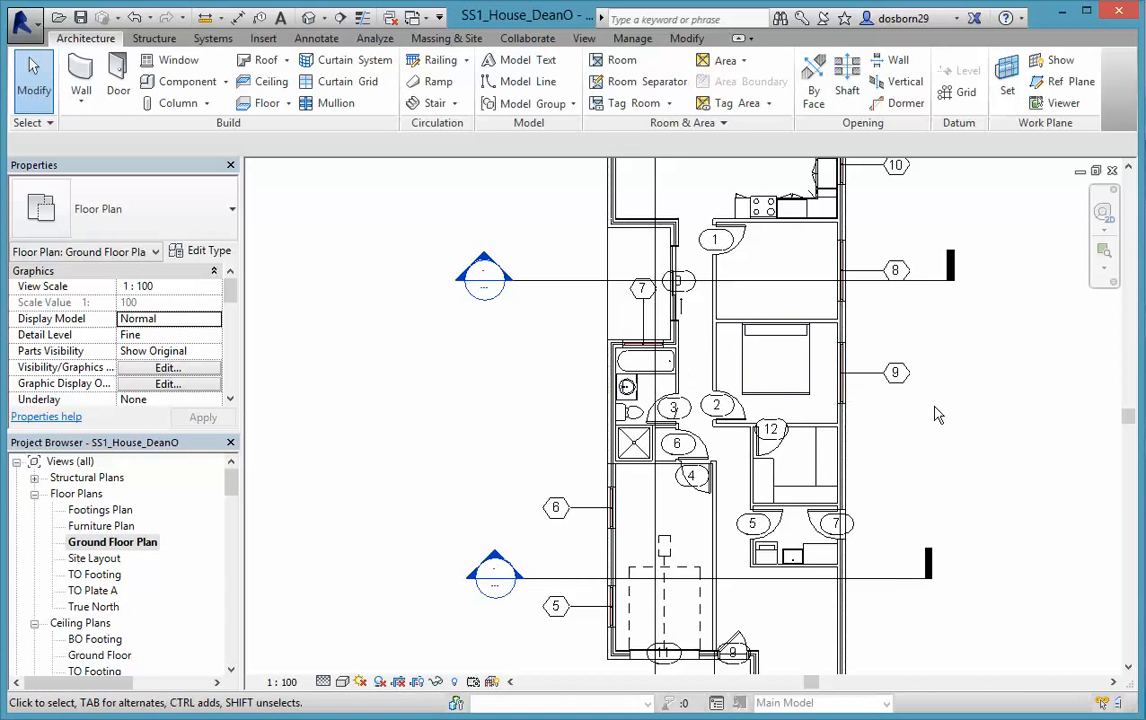
Turn off the Furniture model category in the Ground Floor Plan's visibility/graphic overrides and apply the change.
scroll(935, 405, down, 1)
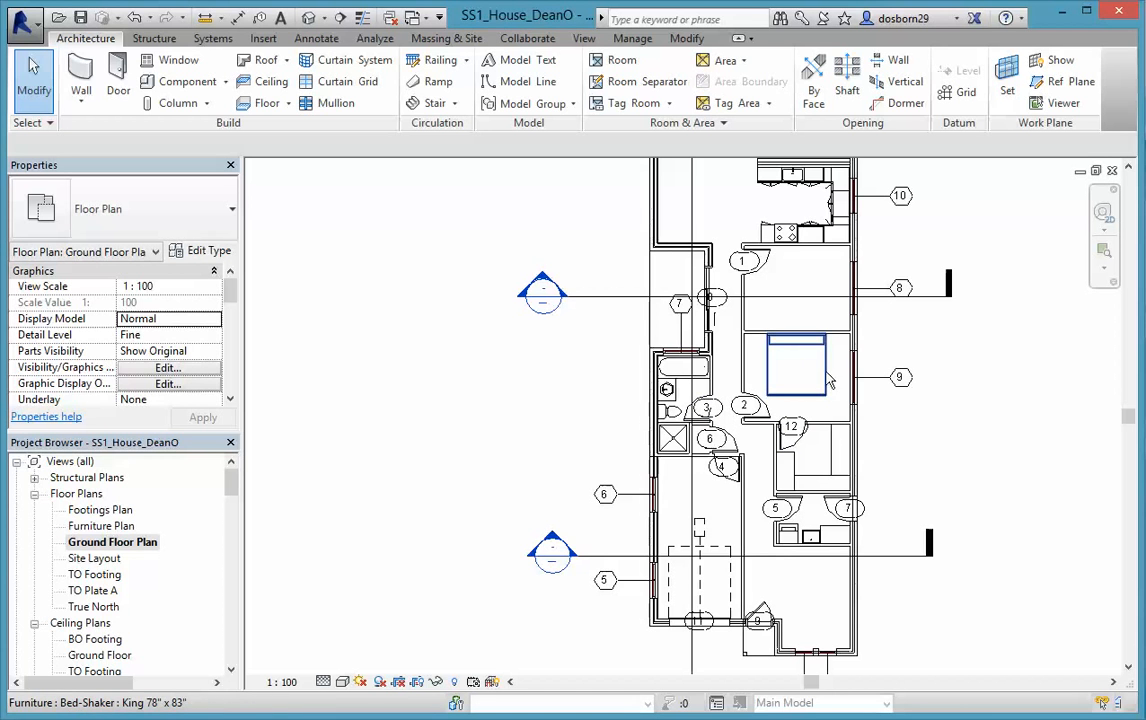
click(150, 544)
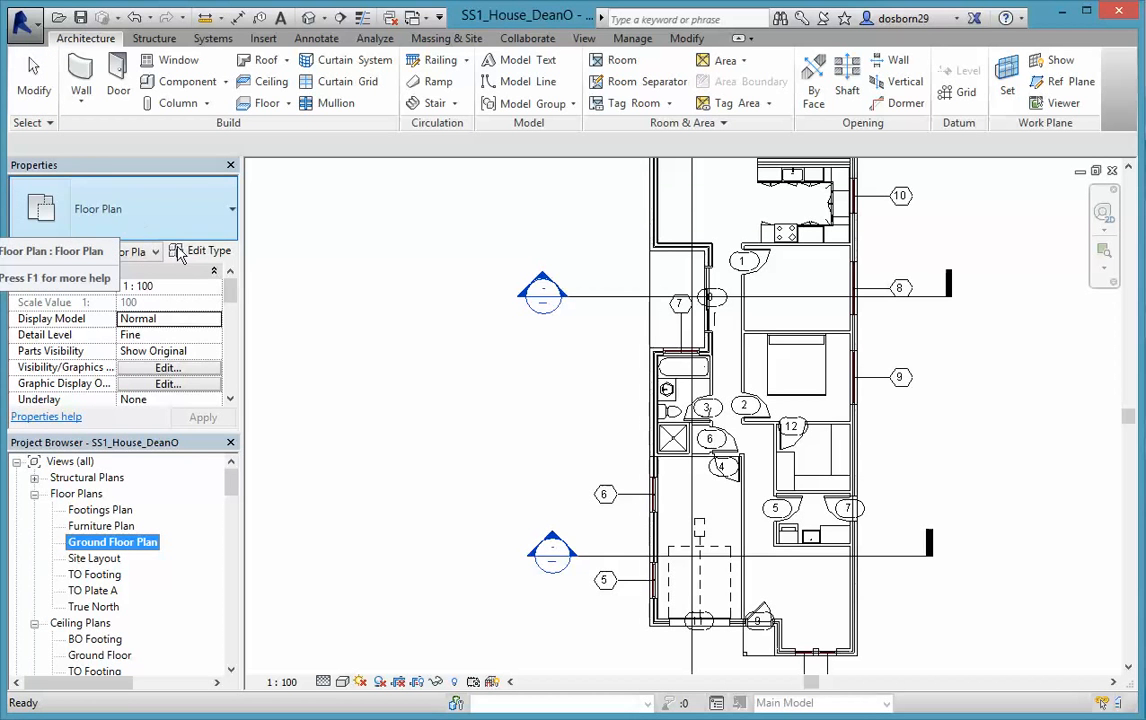
click(162, 370)
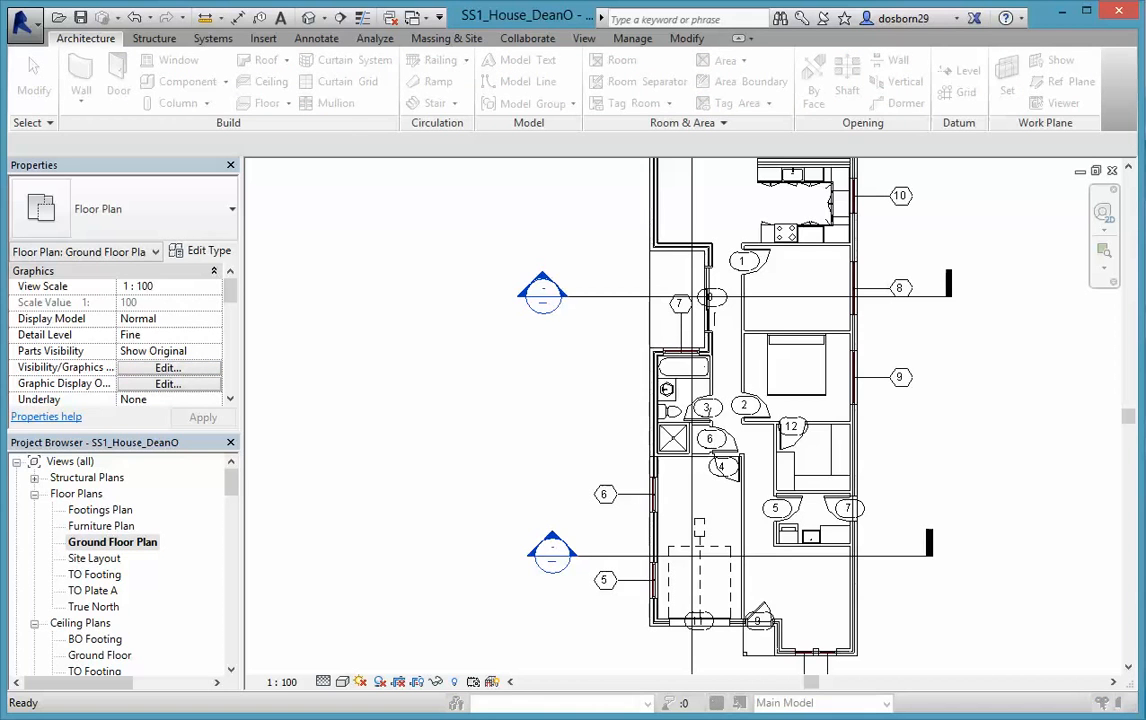
drag(903, 88, 537, 20)
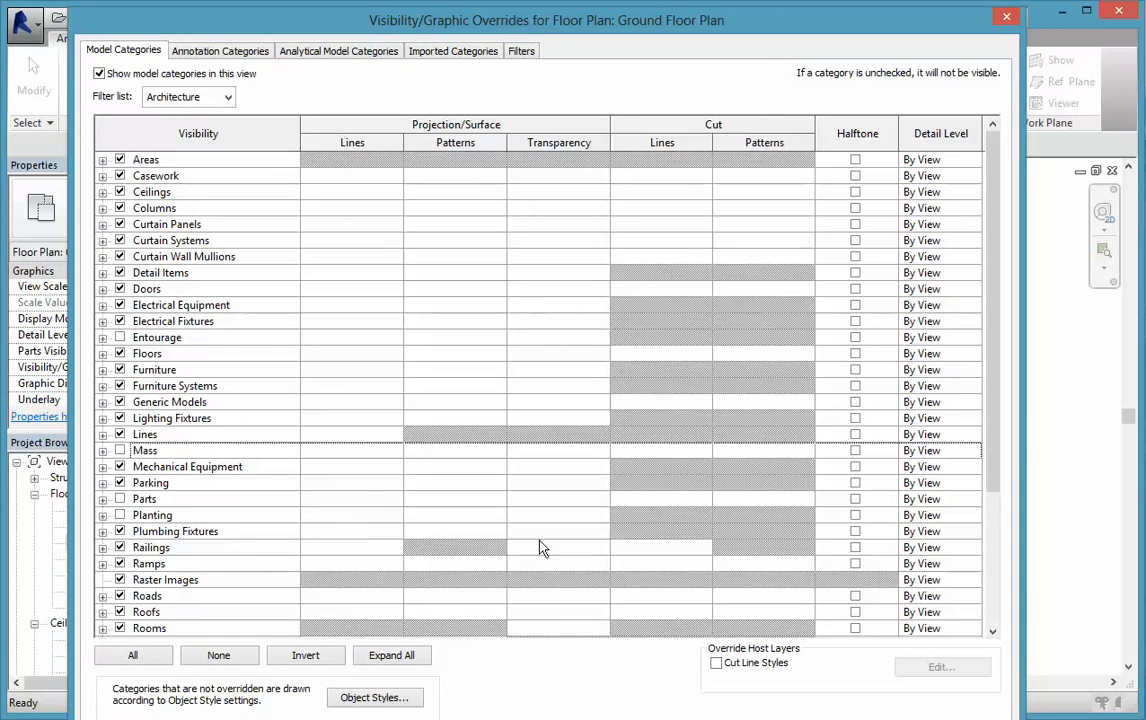
drag(571, 719, 571, 685)
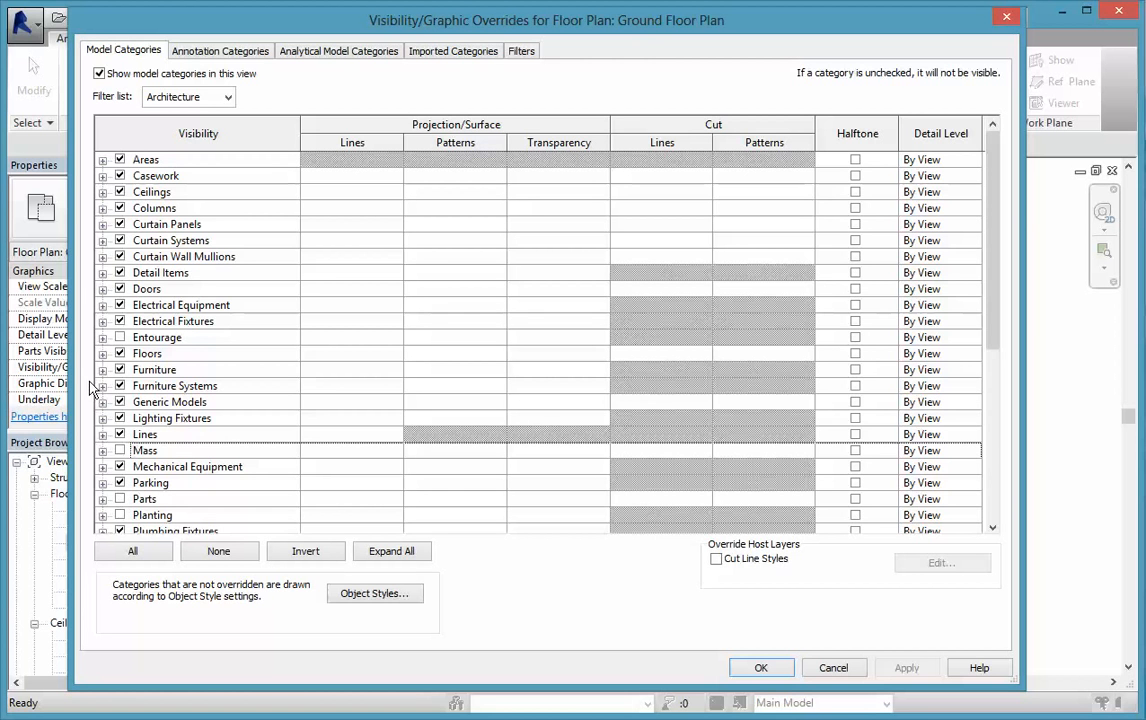
click(120, 370)
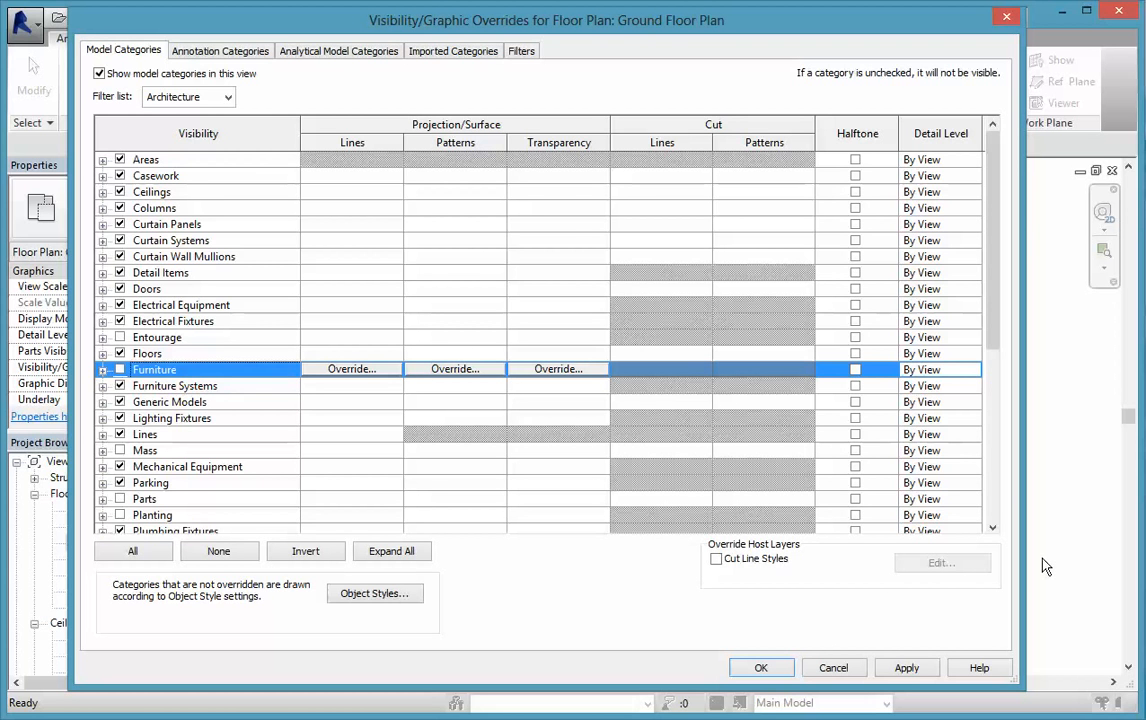
click(243, 55)
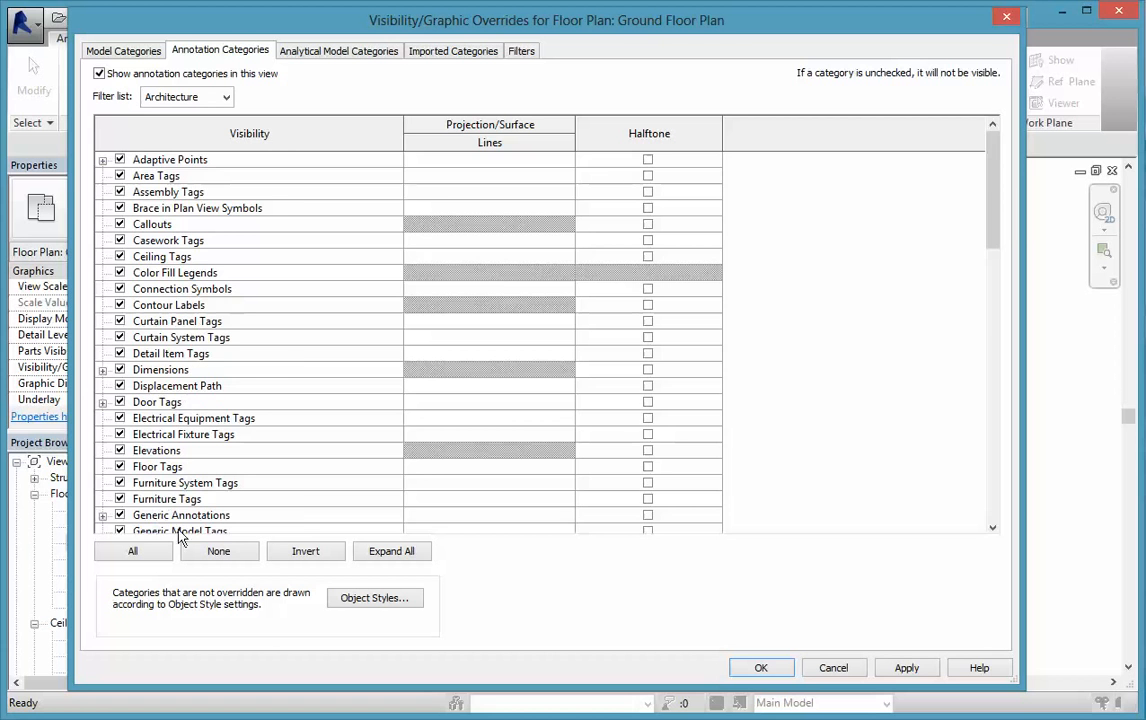
drag(1003, 226, 1000, 269)
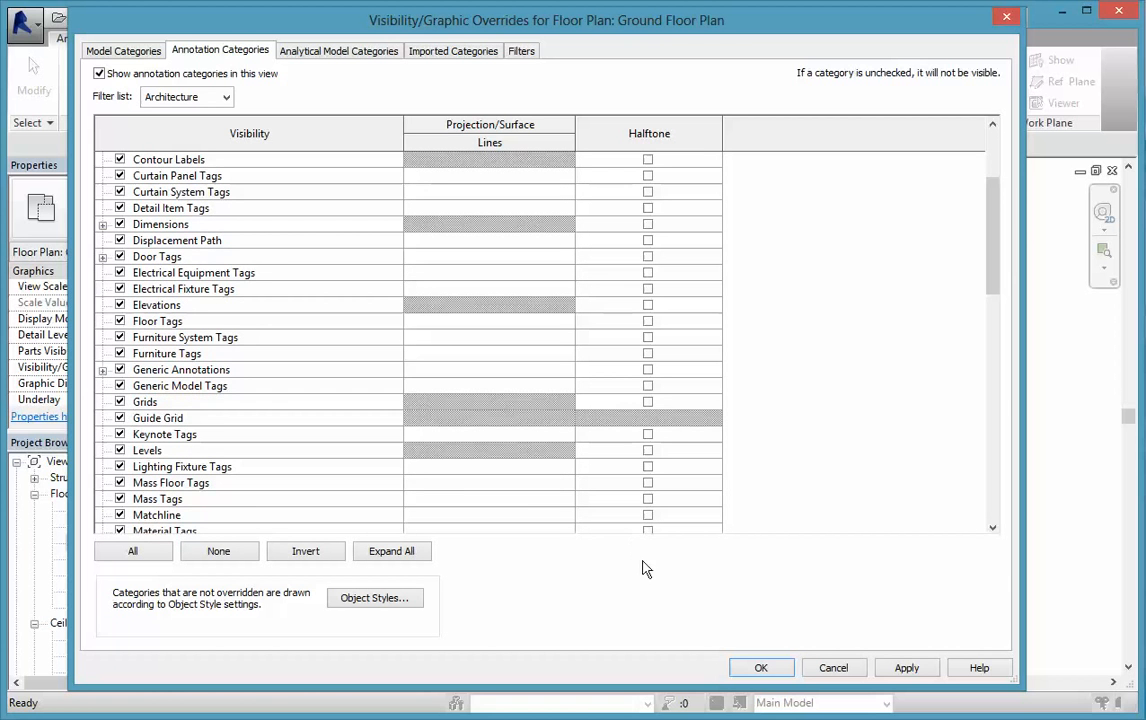
click(905, 668)
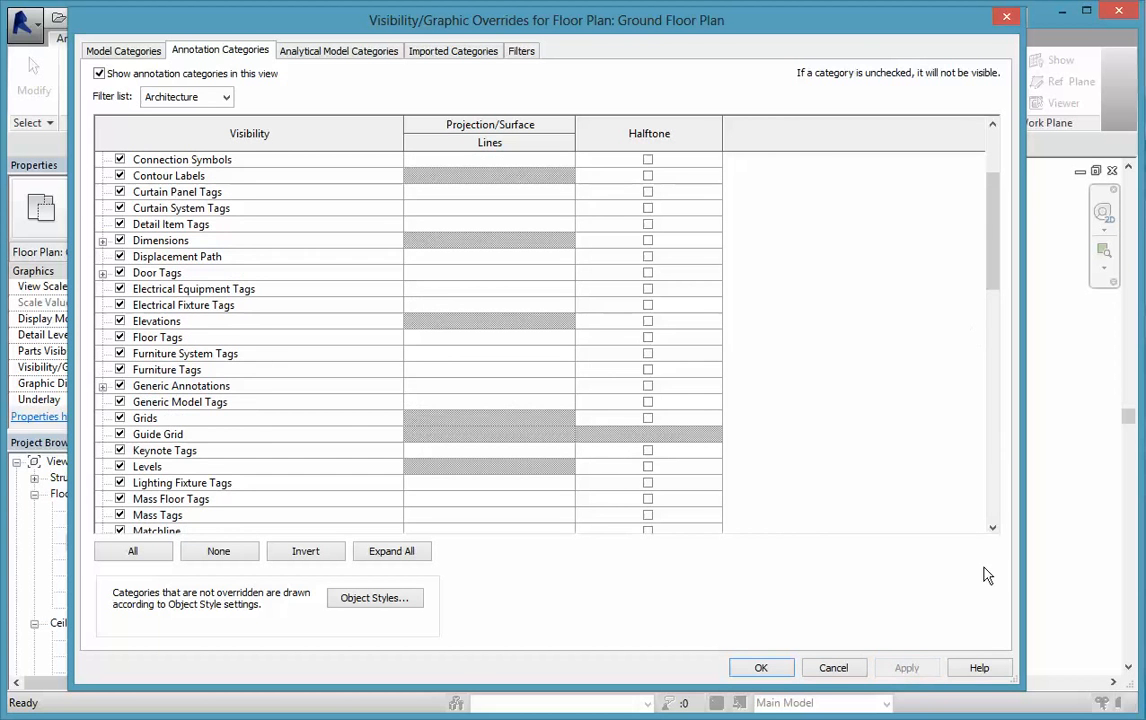
click(760, 668)
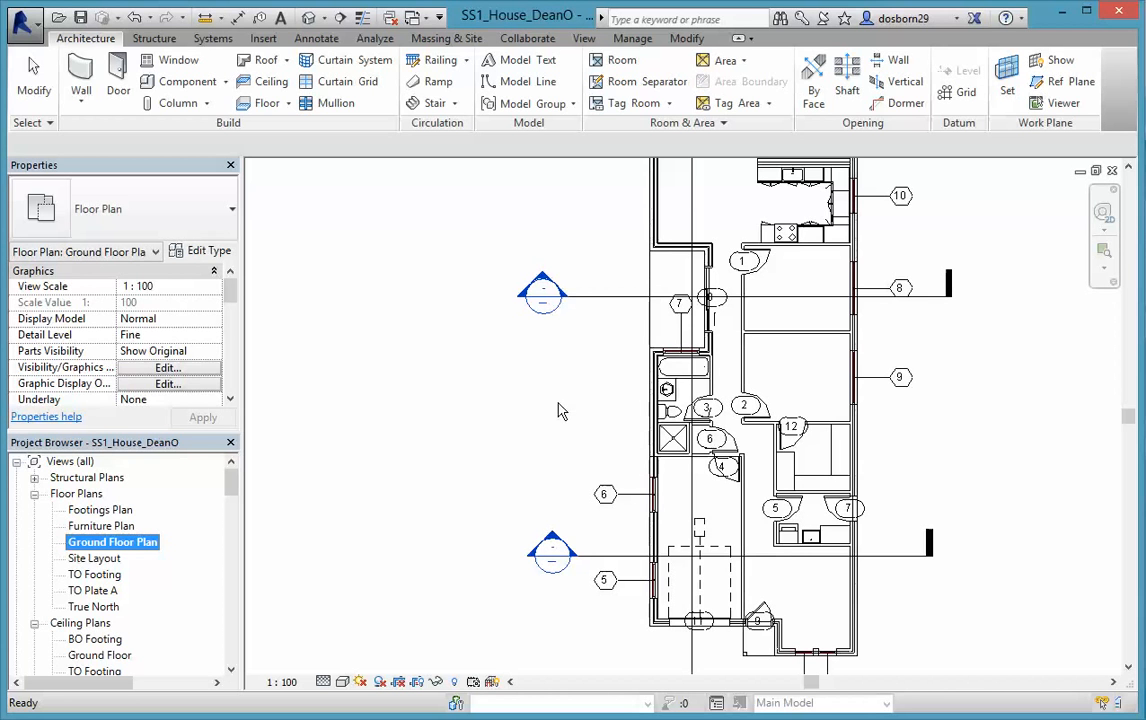
Temporarily isolate the bathroom toilet in the Ground Floor Plan, dismiss the save reminder without saving, and reset the temporary isolation.
click(438, 682)
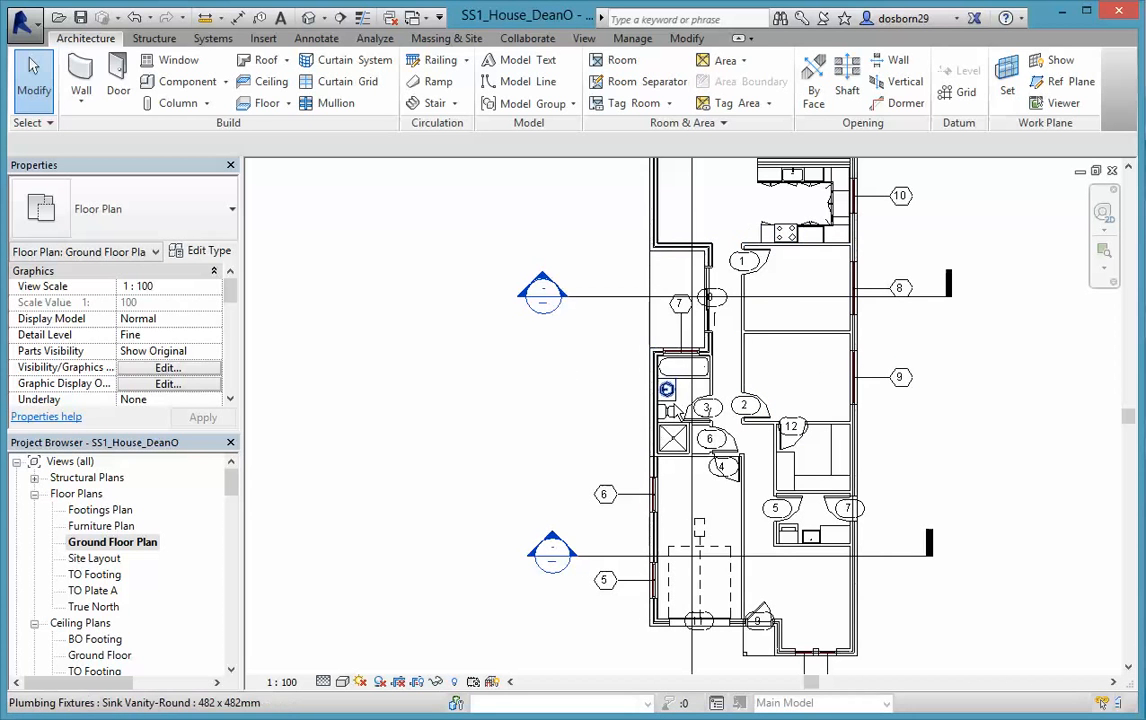
click(667, 410)
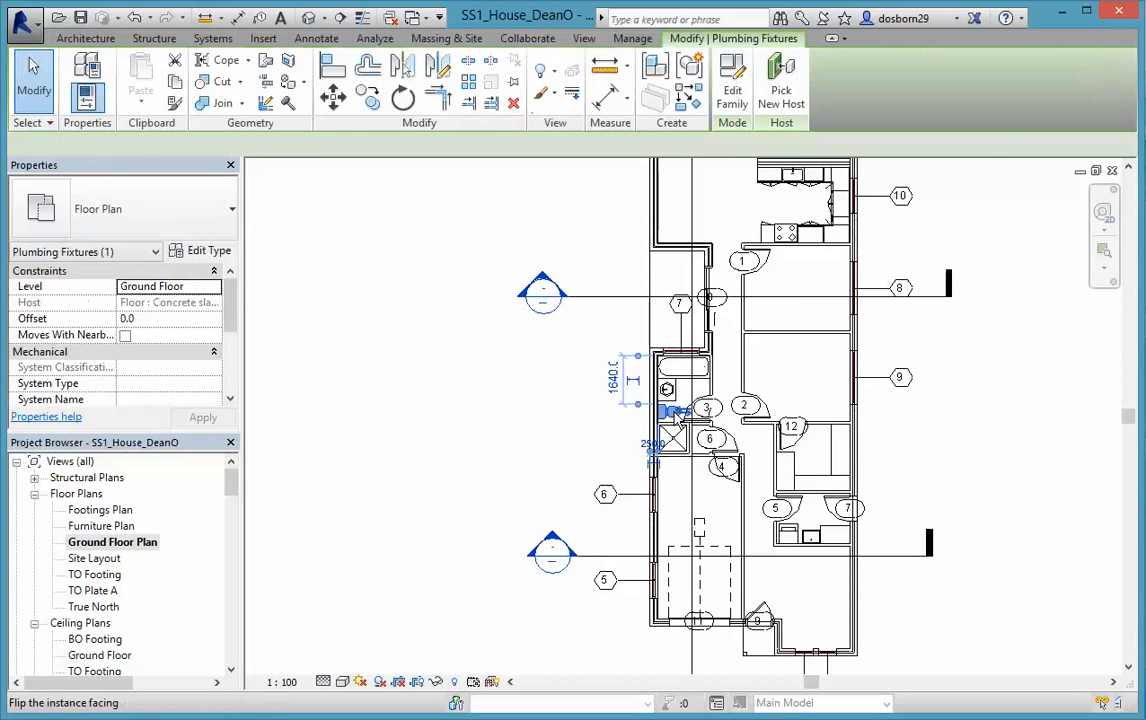
click(437, 681)
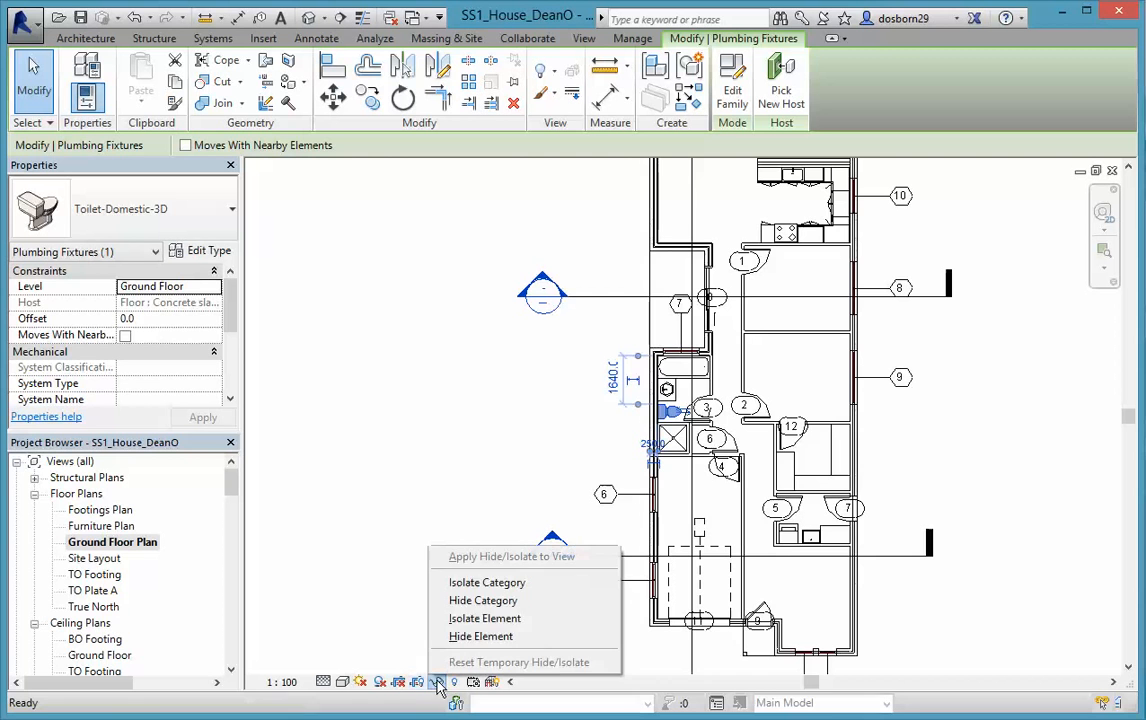
click(481, 619)
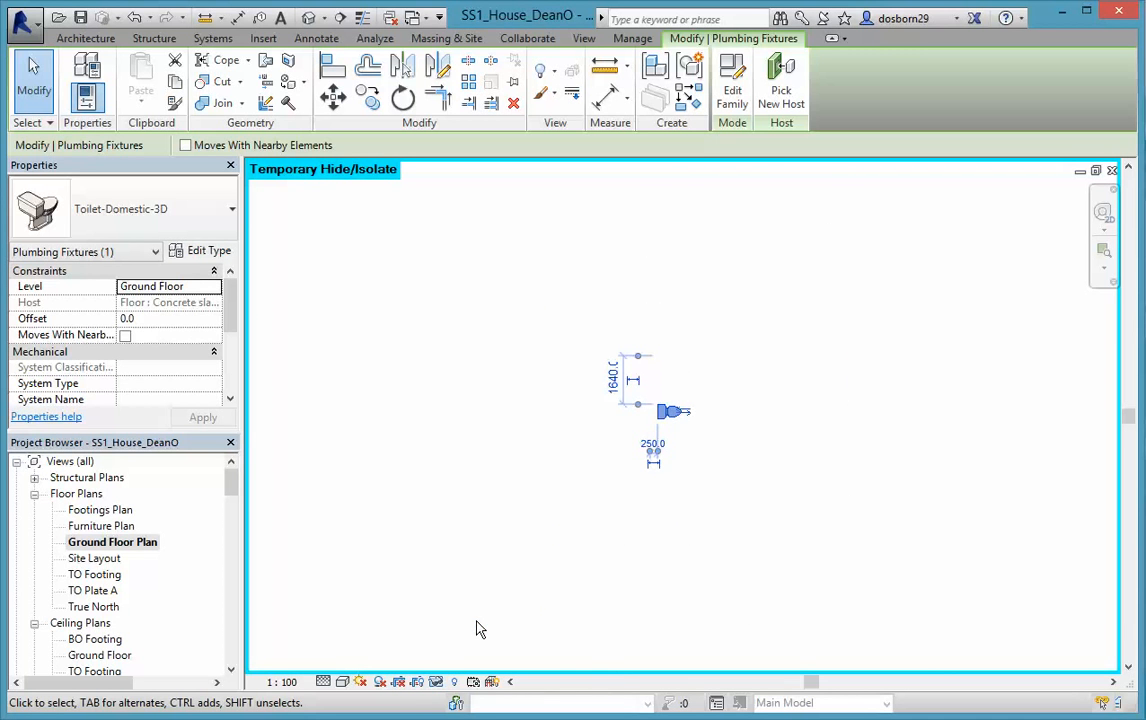
click(436, 682)
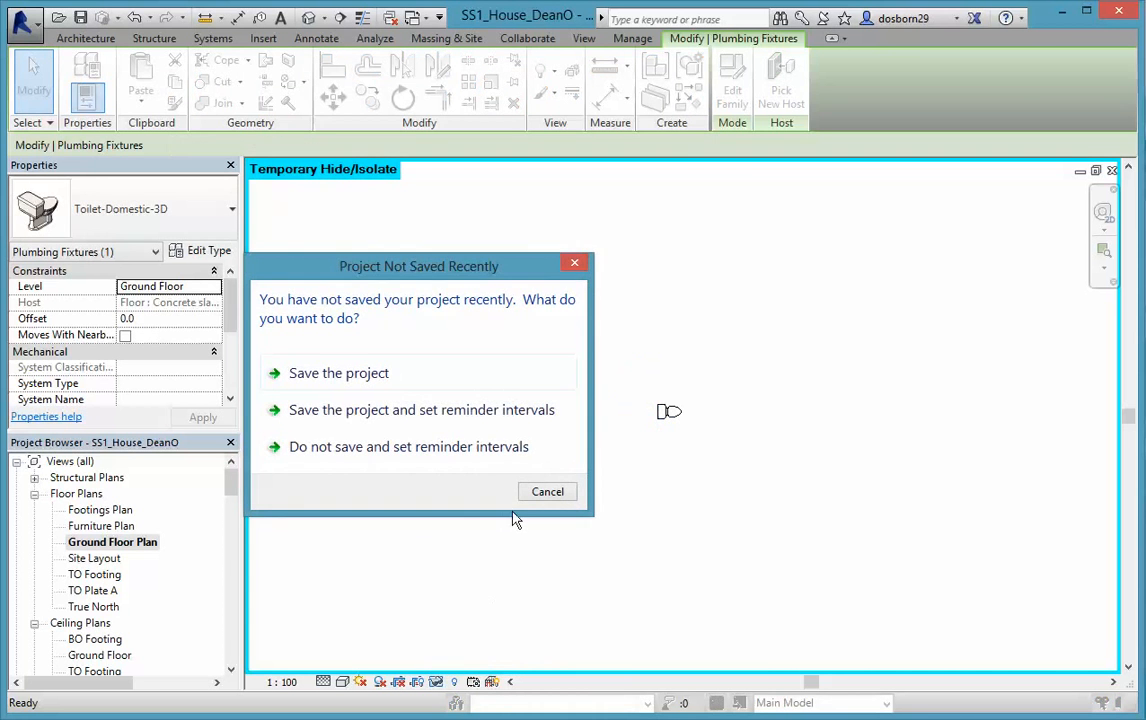
click(547, 493)
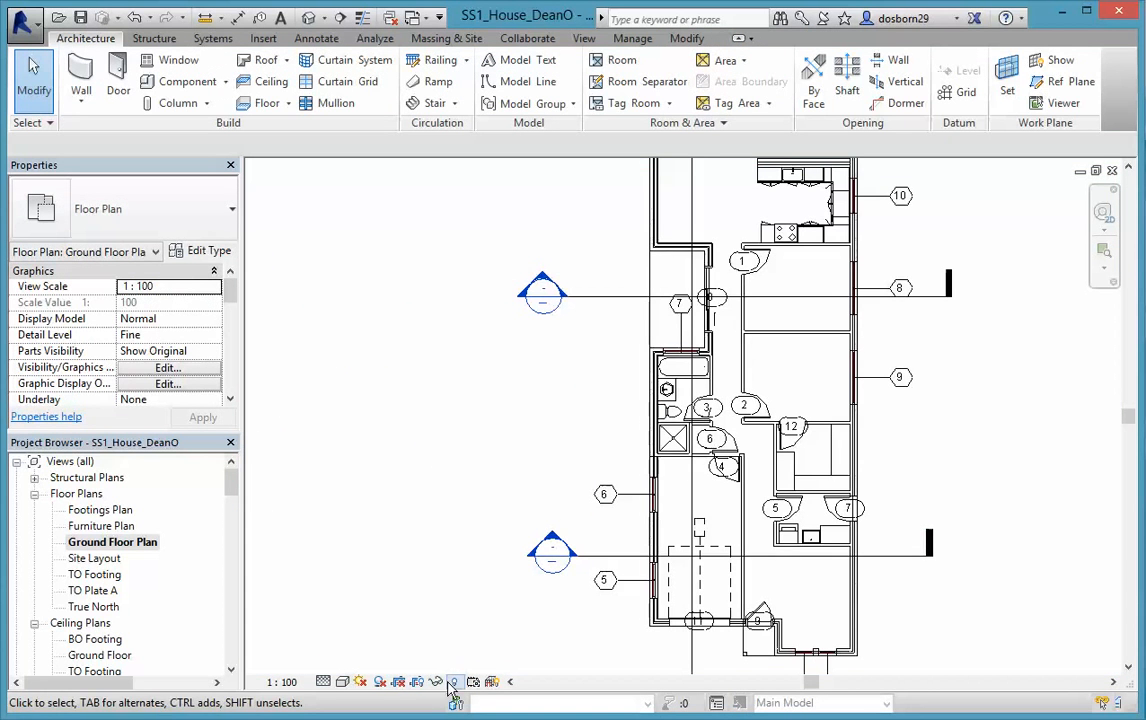
Temporarily hide the bathroom toilet element in the Ground Floor Plan and reset the temporary hide.
click(670, 410)
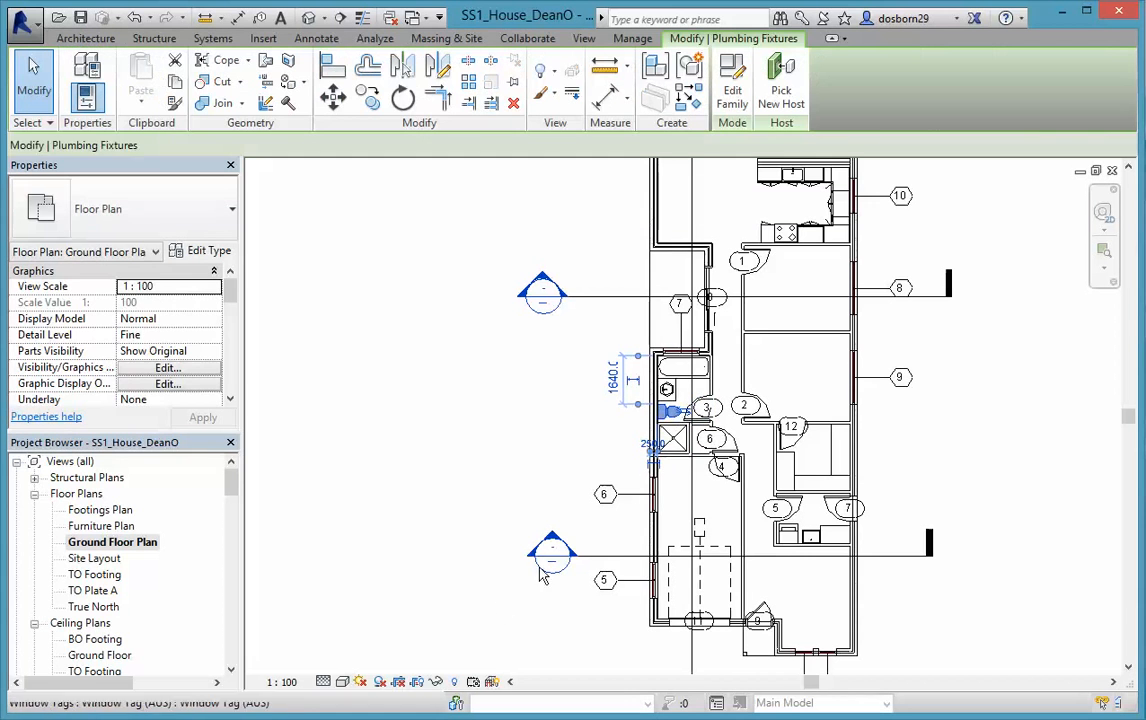
click(437, 681)
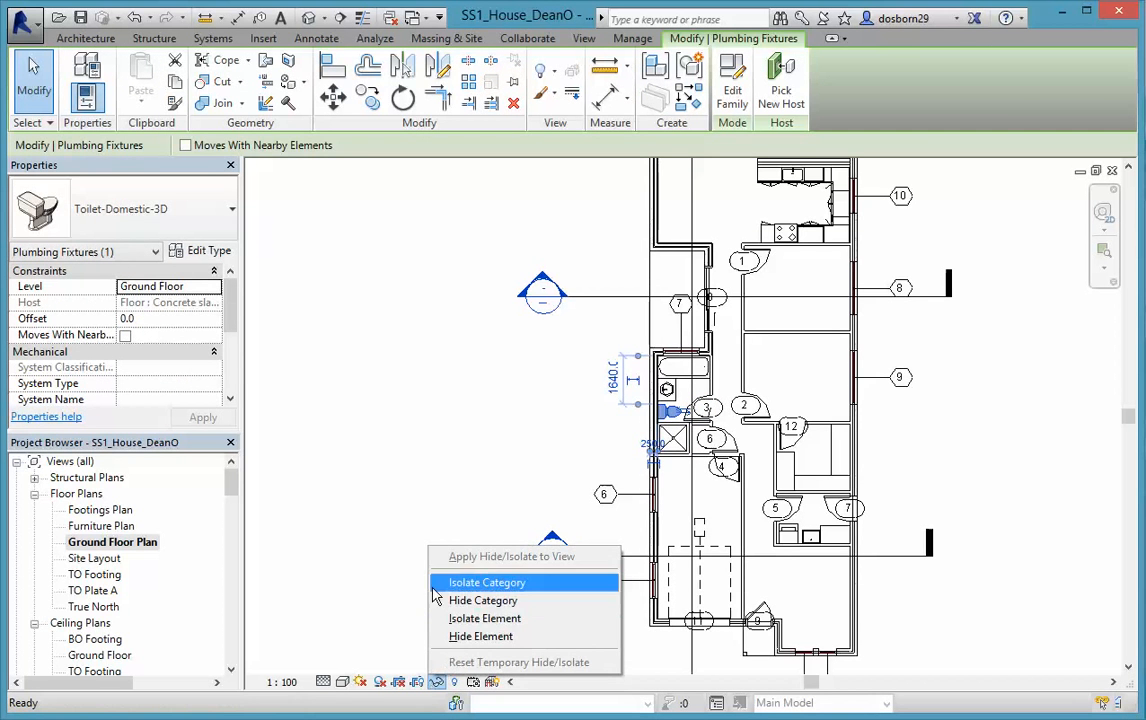
click(466, 636)
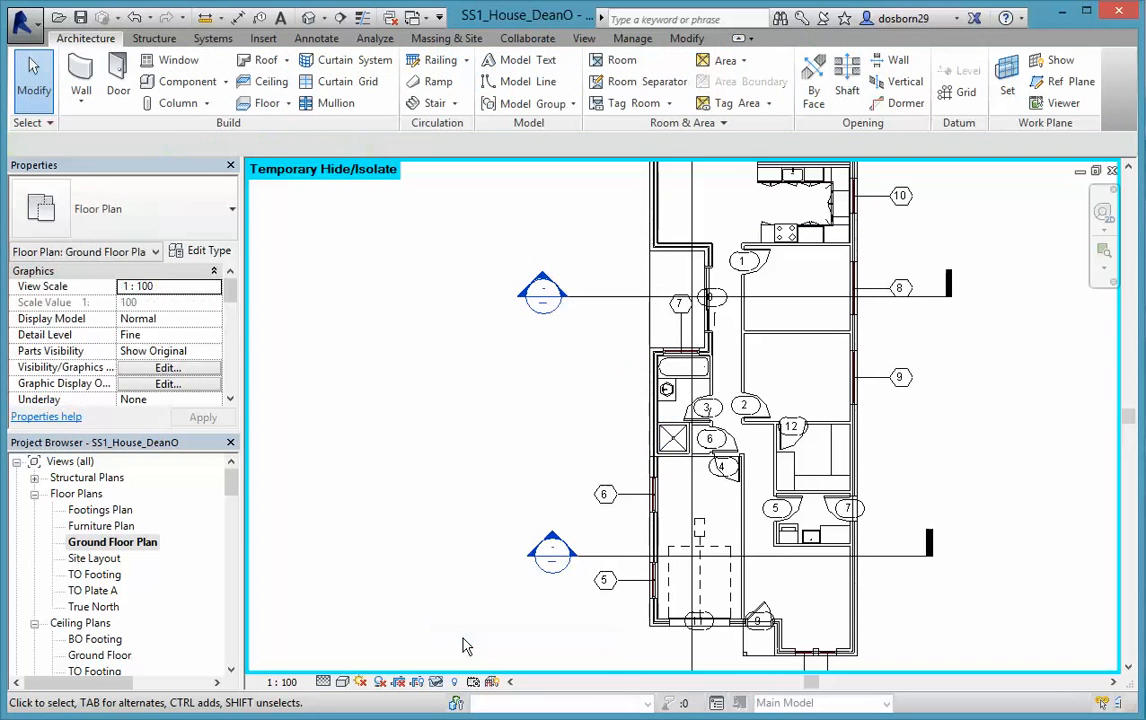
click(437, 681)
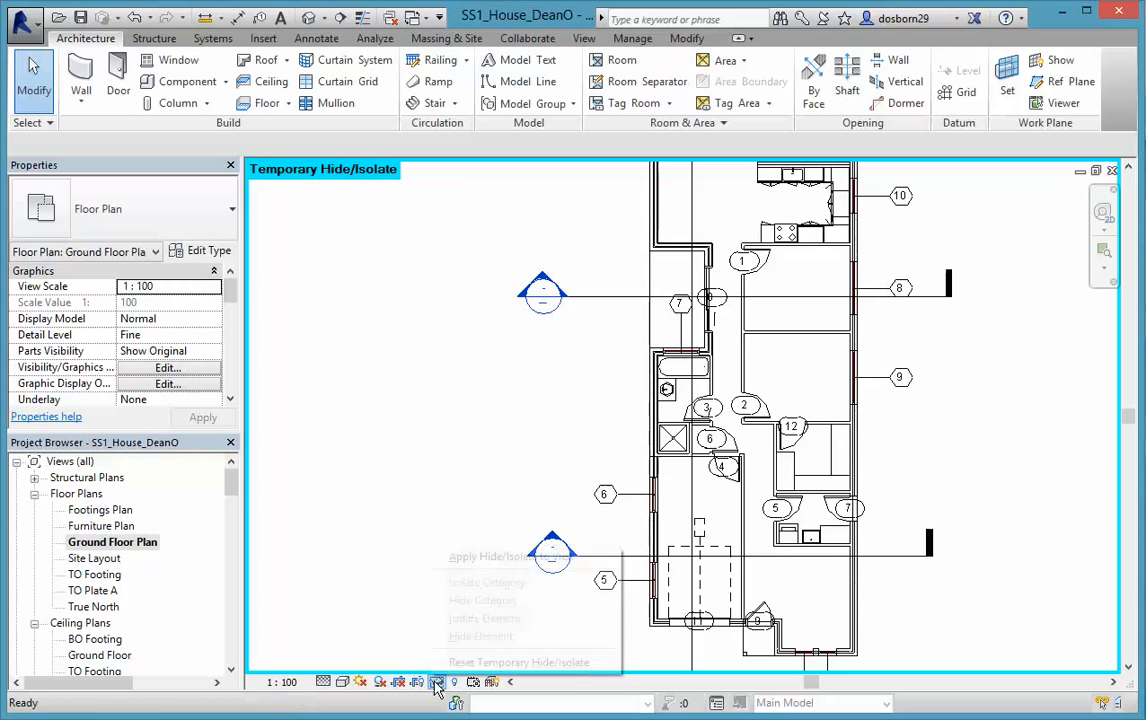
click(485, 664)
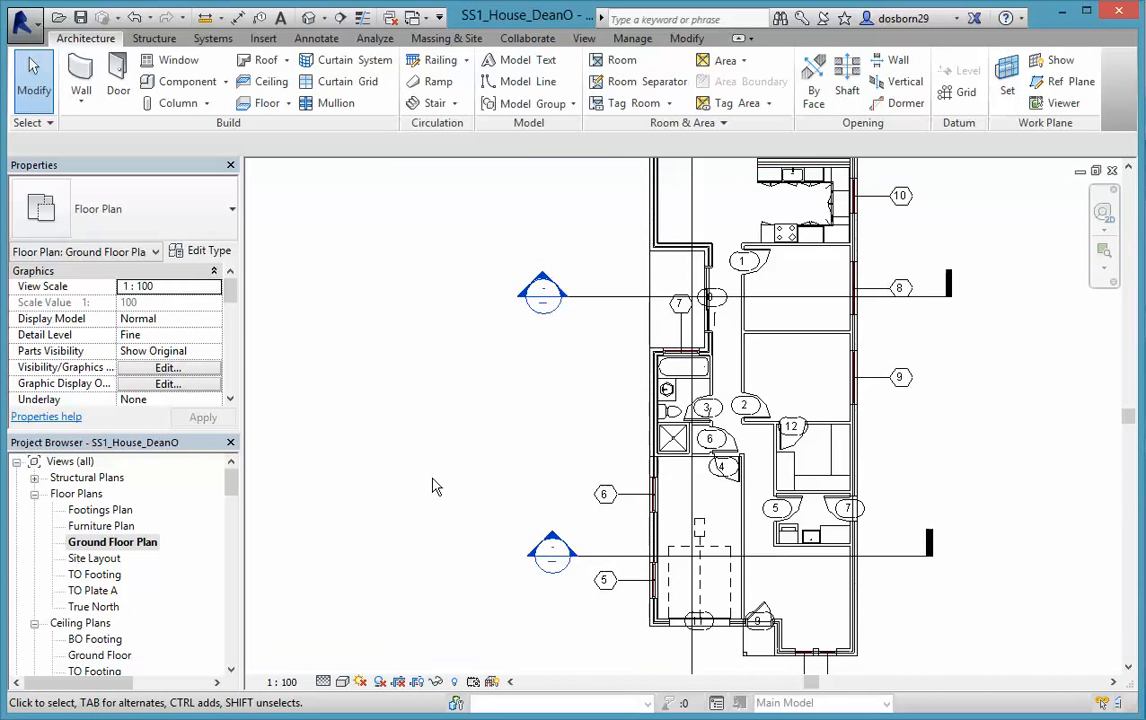
Open the Furniture Plan and turn off the Grids annotation category in its visibility/graphic overrides.
scroll(436, 484, down, 2)
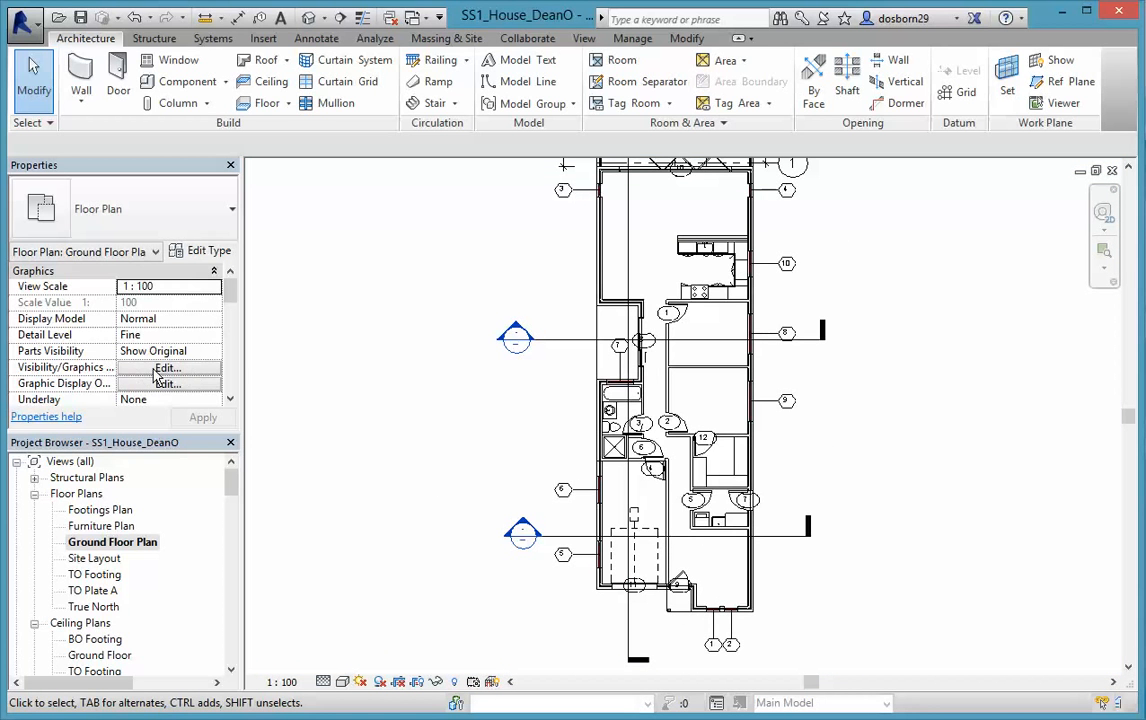
double_click(101, 527)
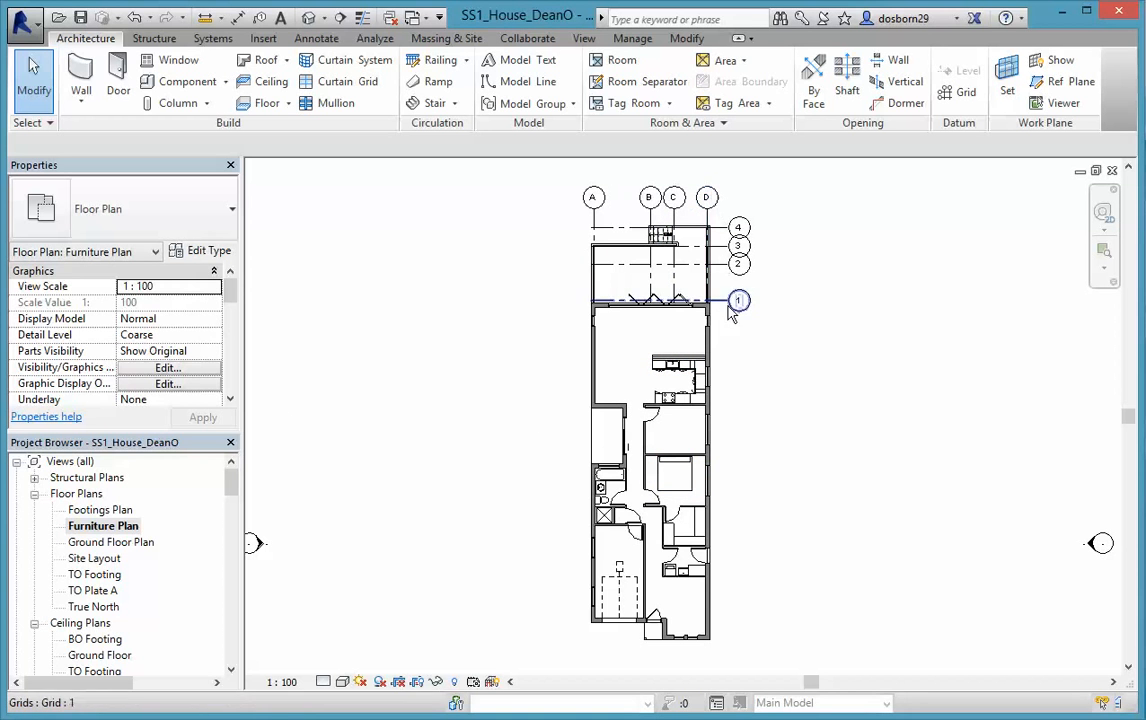
click(168, 367)
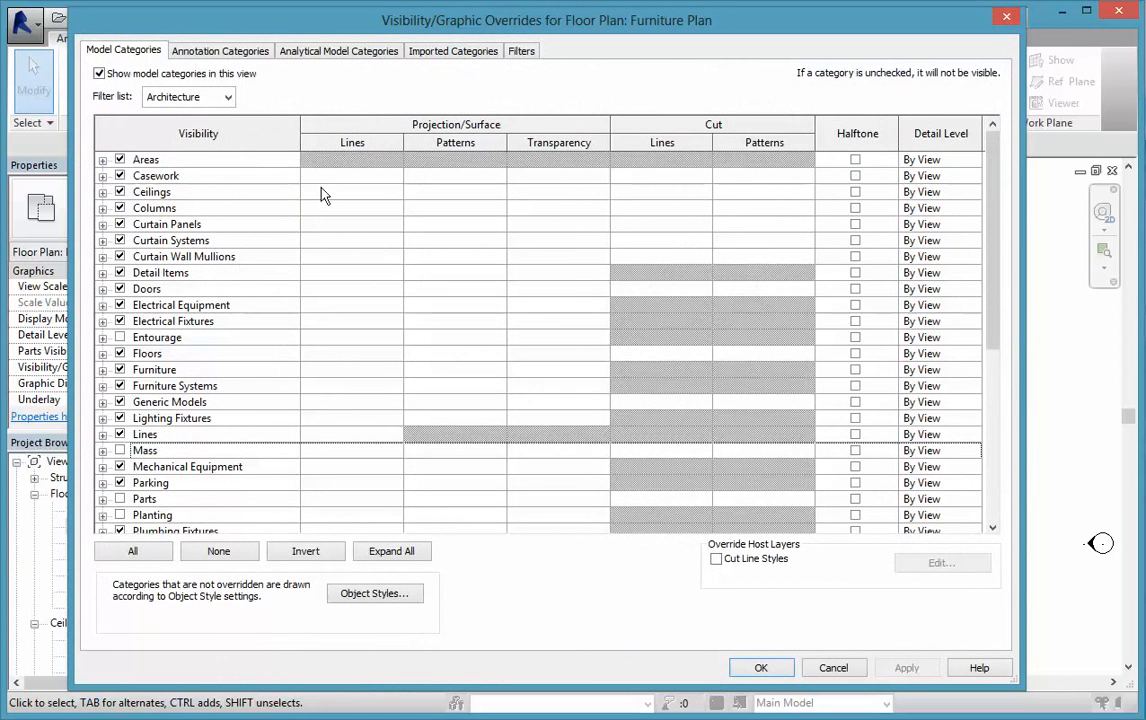
click(222, 51)
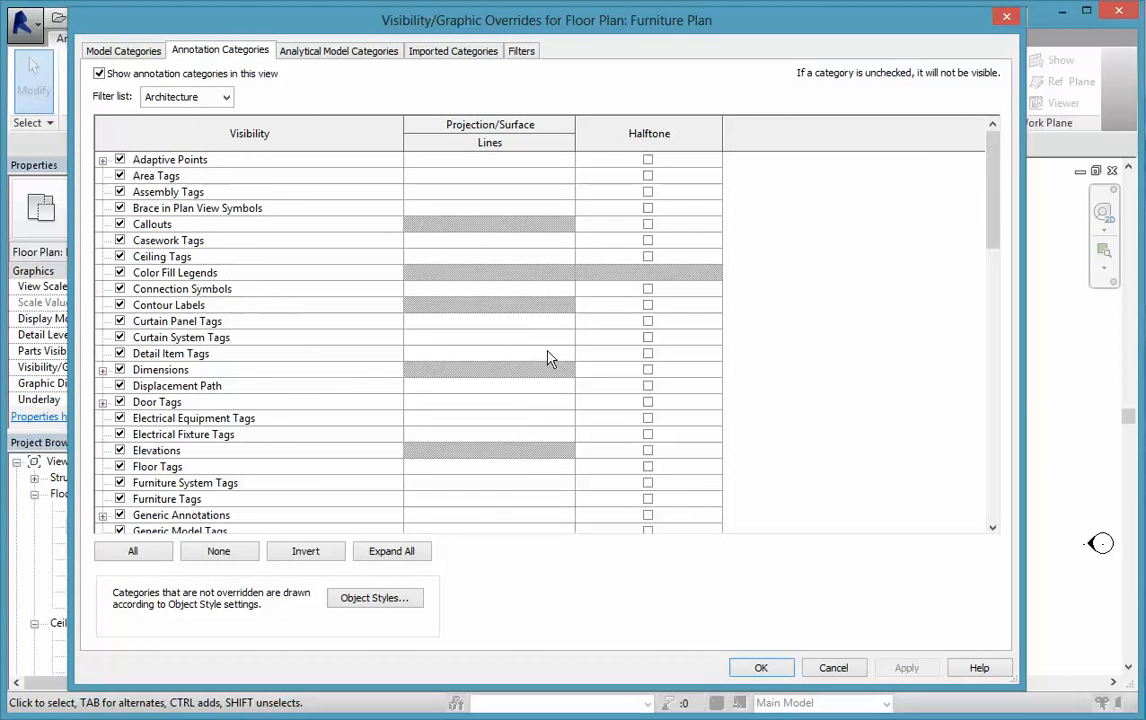
scroll(647, 333, down, 3)
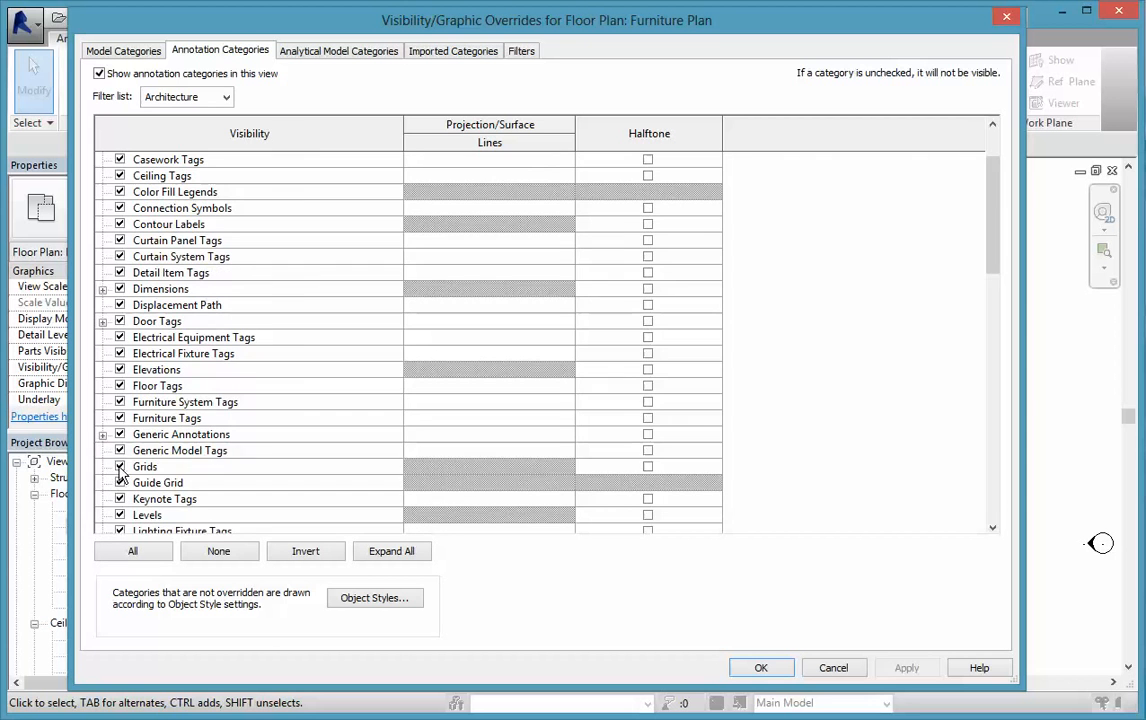
click(120, 467)
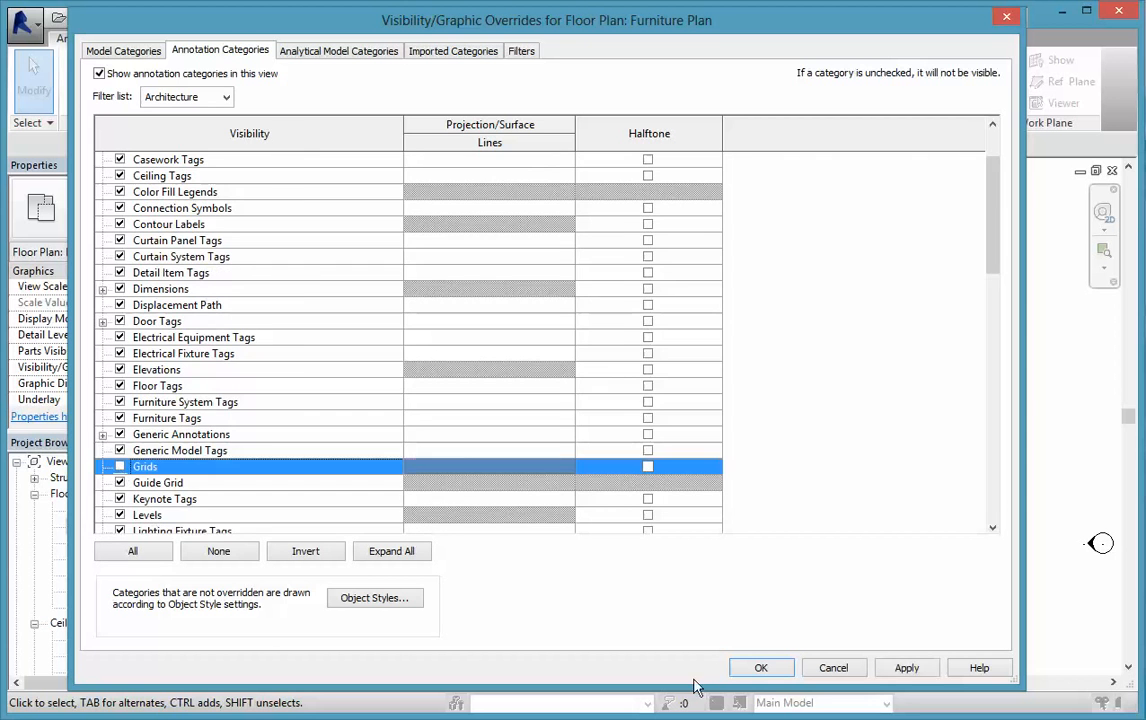
click(760, 668)
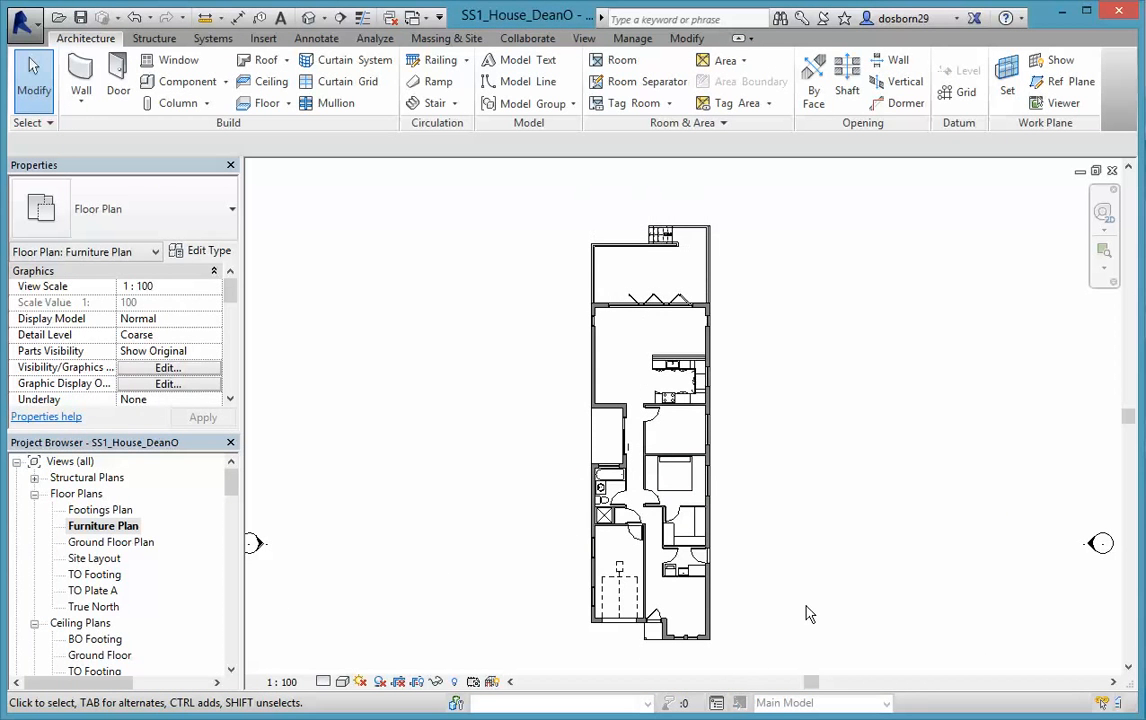